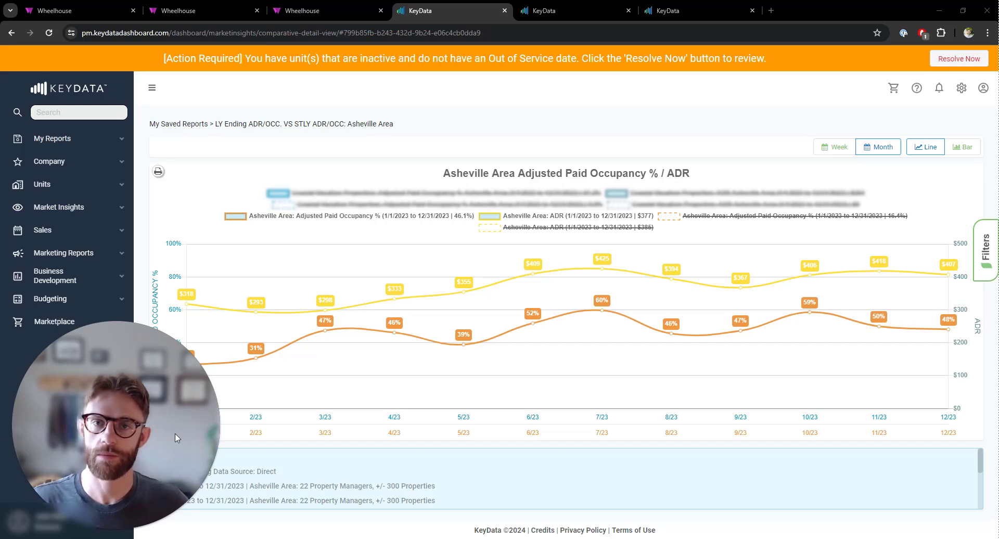
Check the bedroom filter applied to the Asheville Area occupancy and ADR report.
left_click(100, 531)
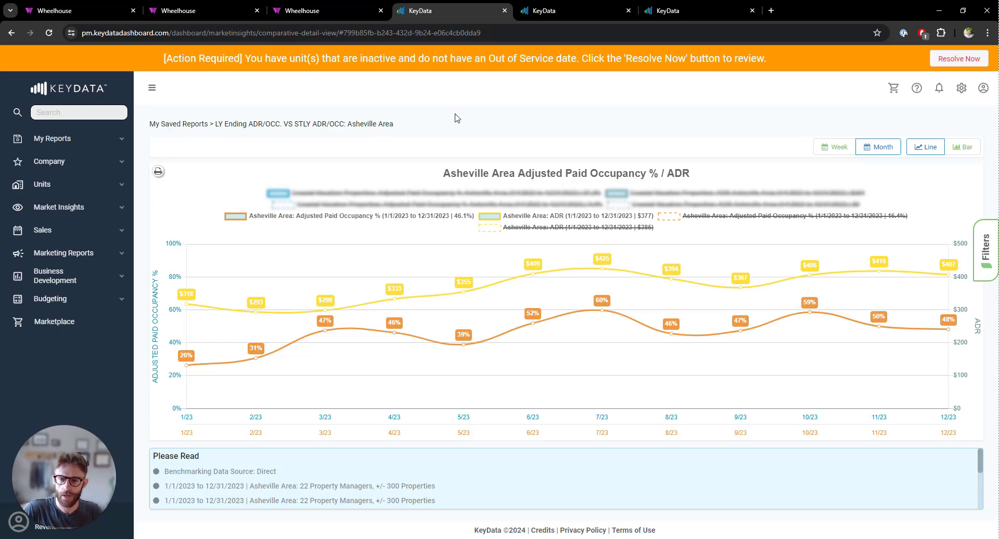
left_click(987, 253)
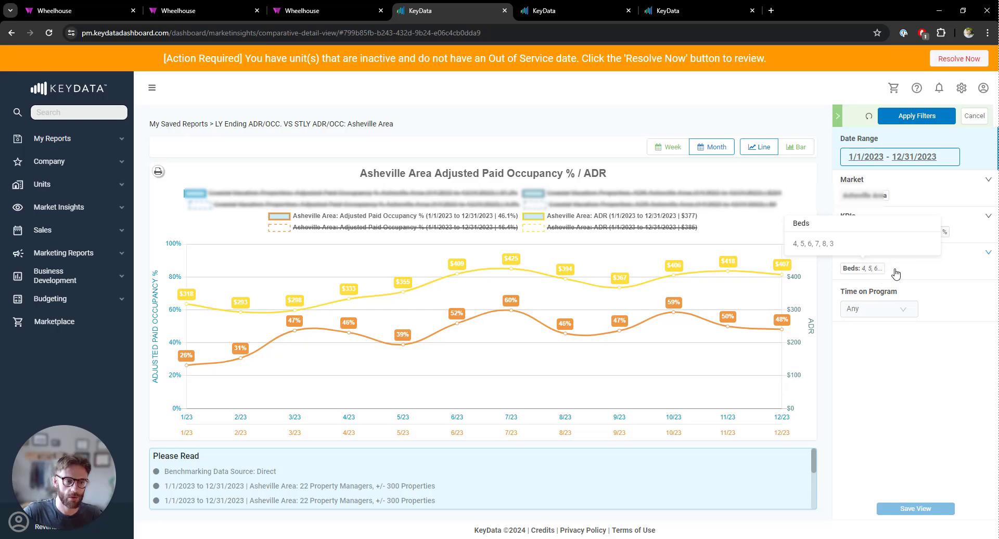
left_click(839, 115)
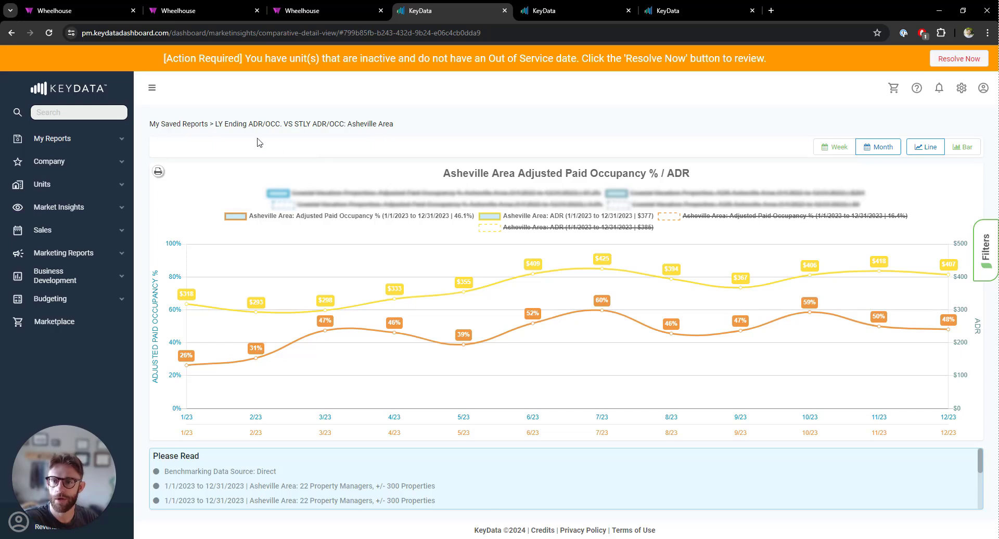
Examine the report's title and its 2023 monthly occupancy and ADR values, especially for May and July.
left_click_drag(215, 125, 346, 124)
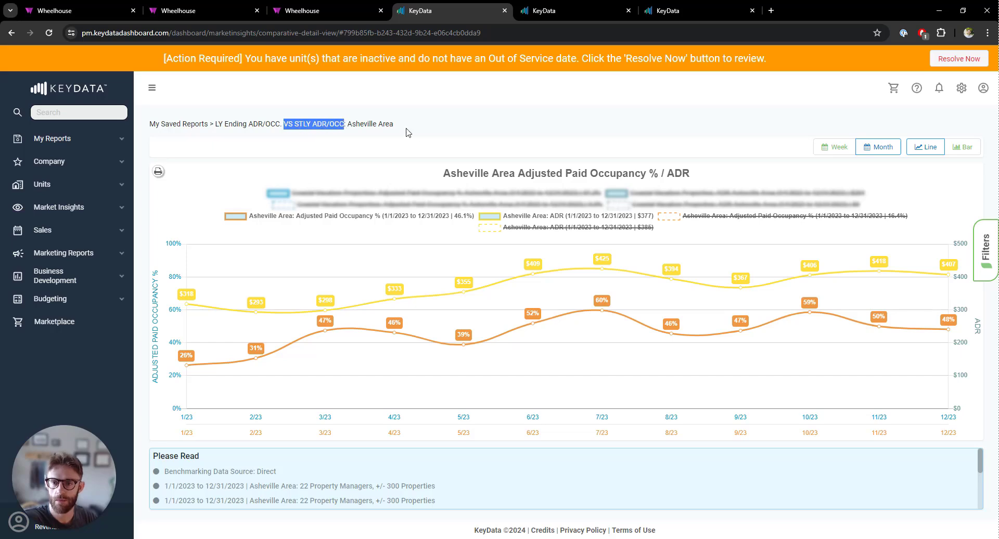
left_click(409, 128)
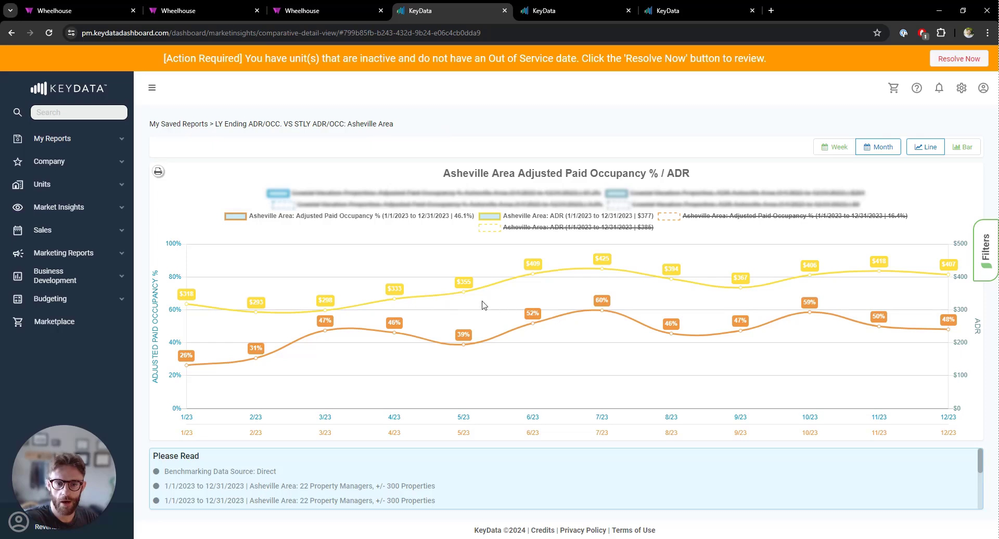
mouse_move(538, 280)
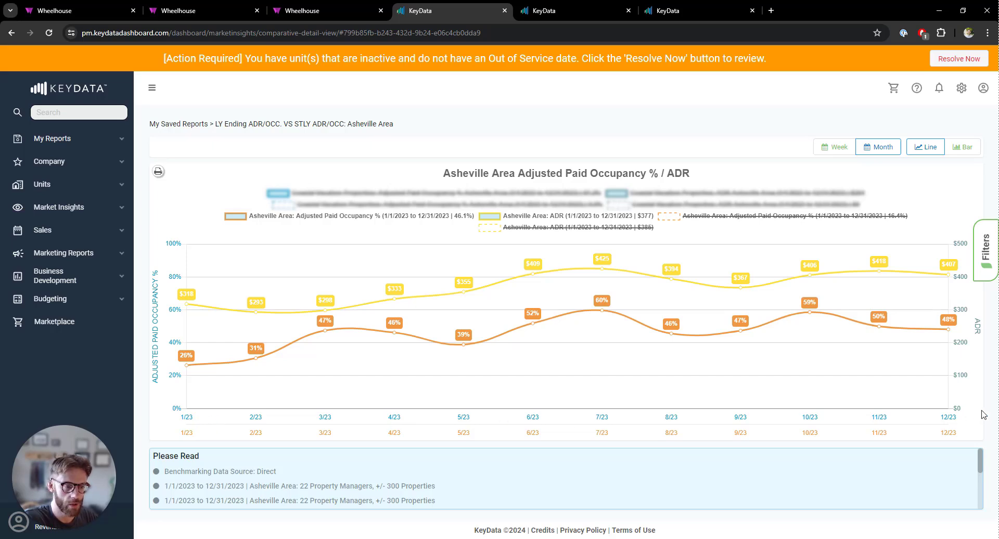
mouse_move(618, 314)
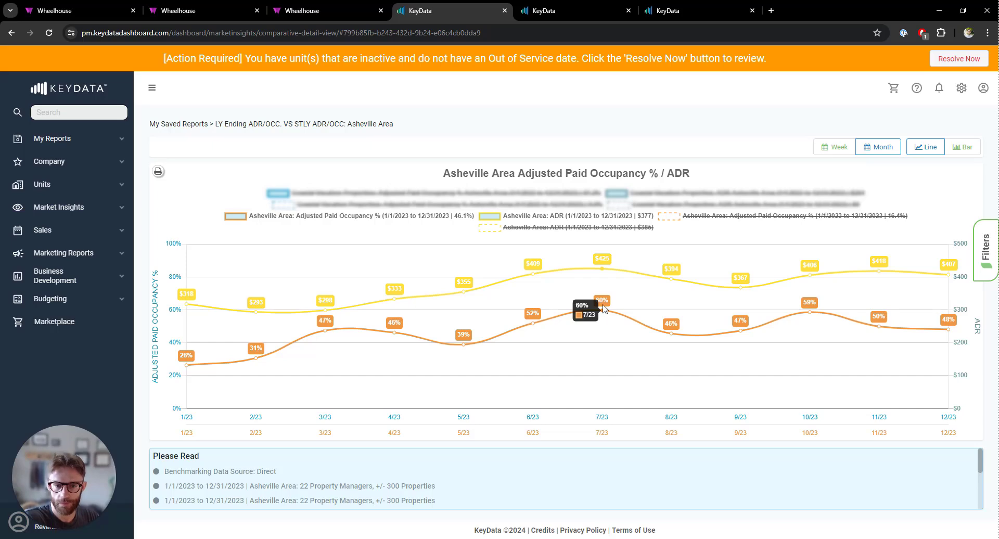
left_click_drag(293, 125, 370, 124)
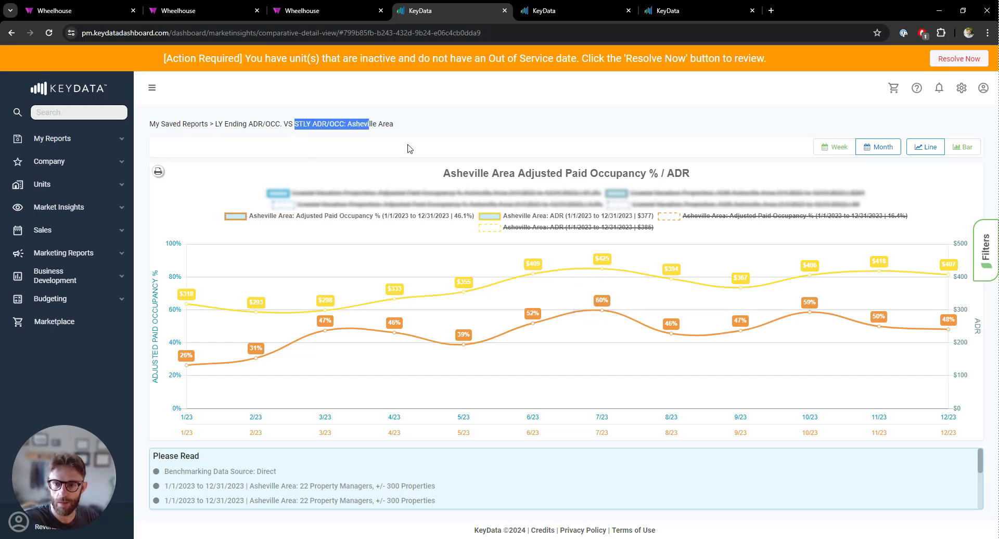
left_click(410, 152)
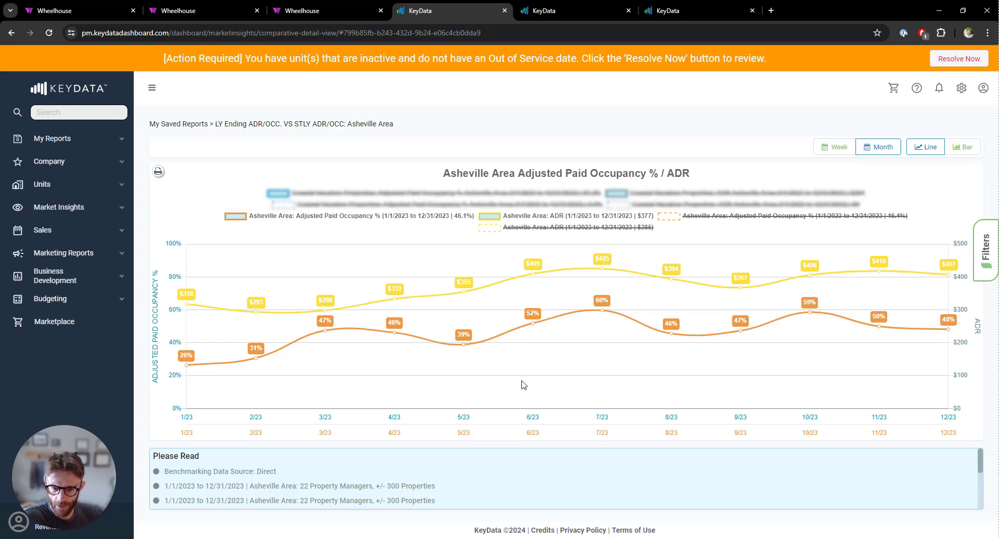
mouse_move(608, 311)
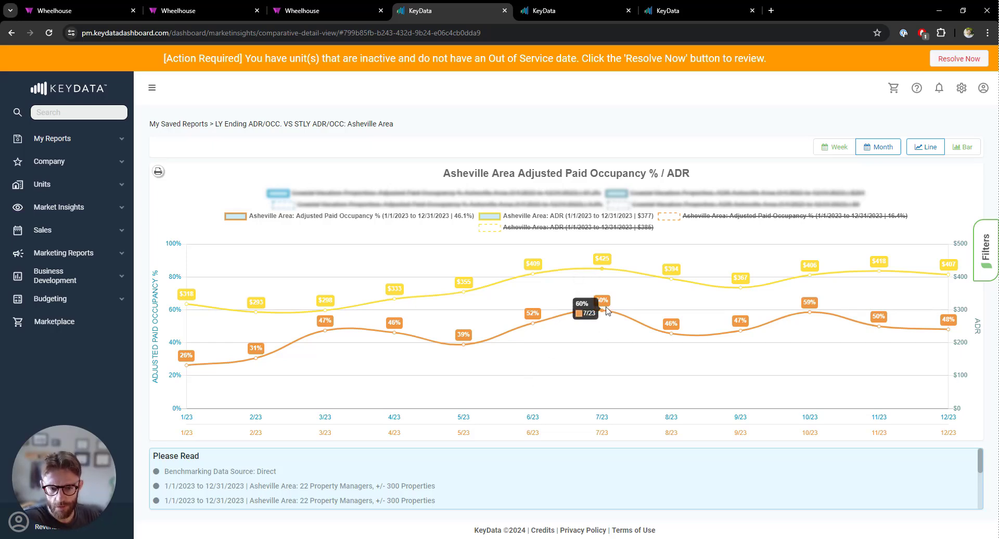
mouse_move(610, 275)
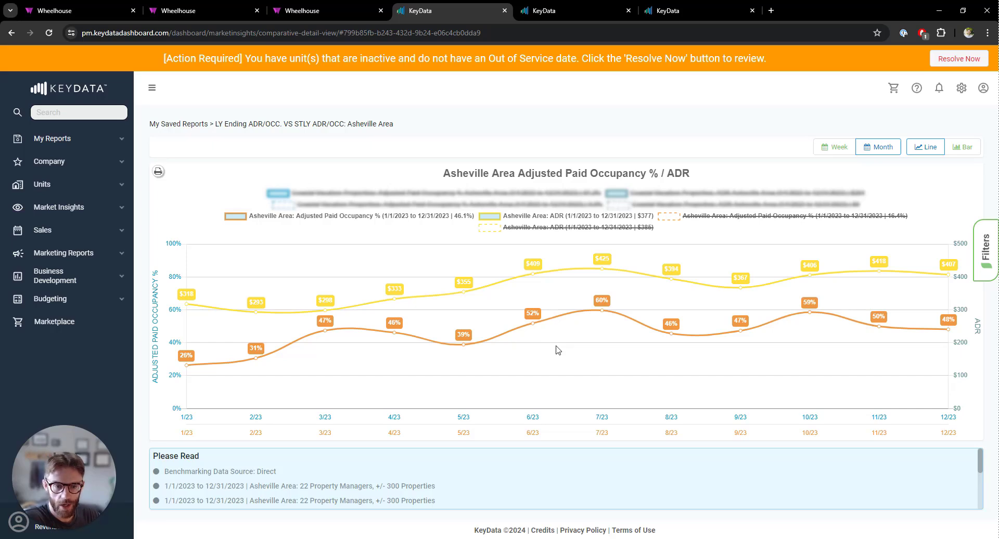
mouse_move(467, 351)
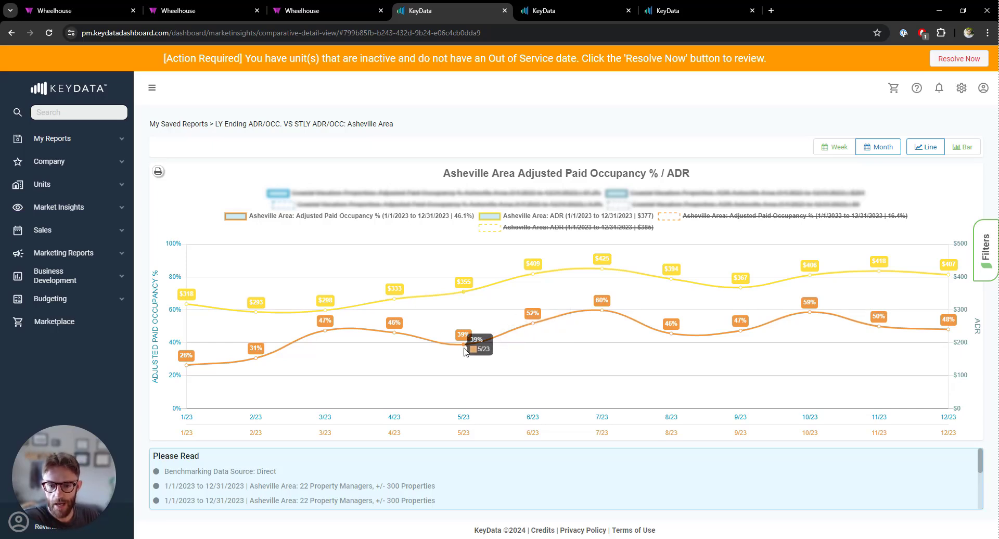
mouse_move(468, 294)
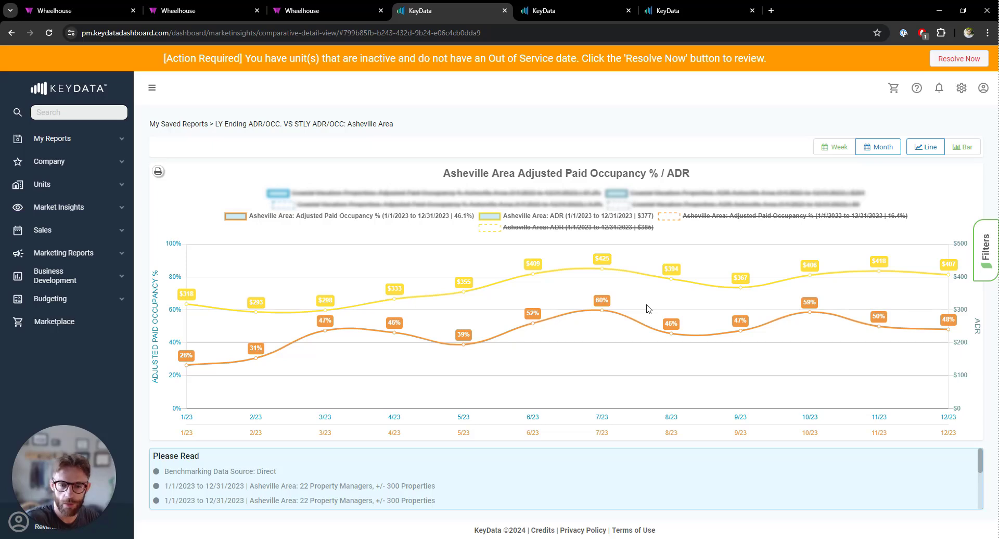
Show the dashed Asheville Area comparison lines for Adjusted Paid Occupancy % and ADR, and compare them with the solid lines.
left_click(695, 216)
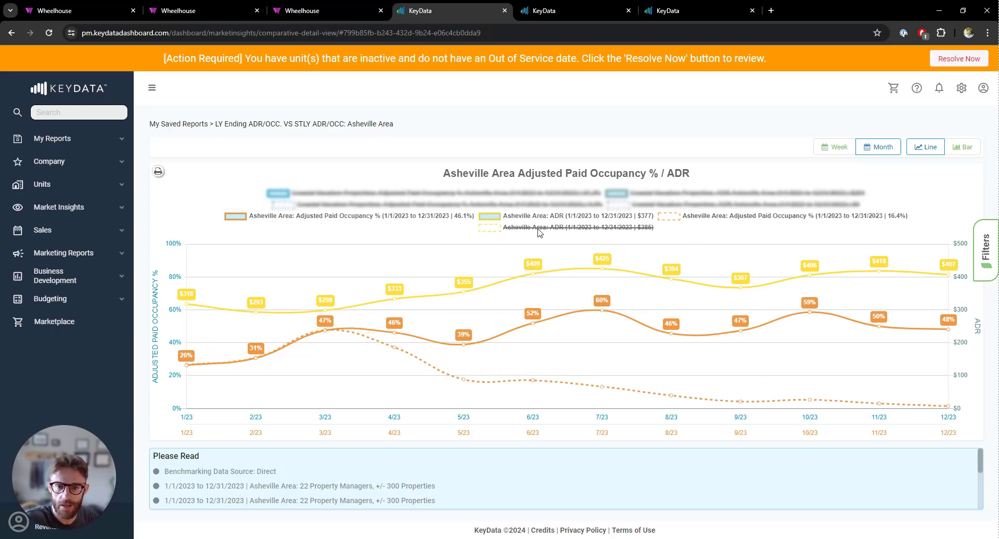
left_click(526, 228)
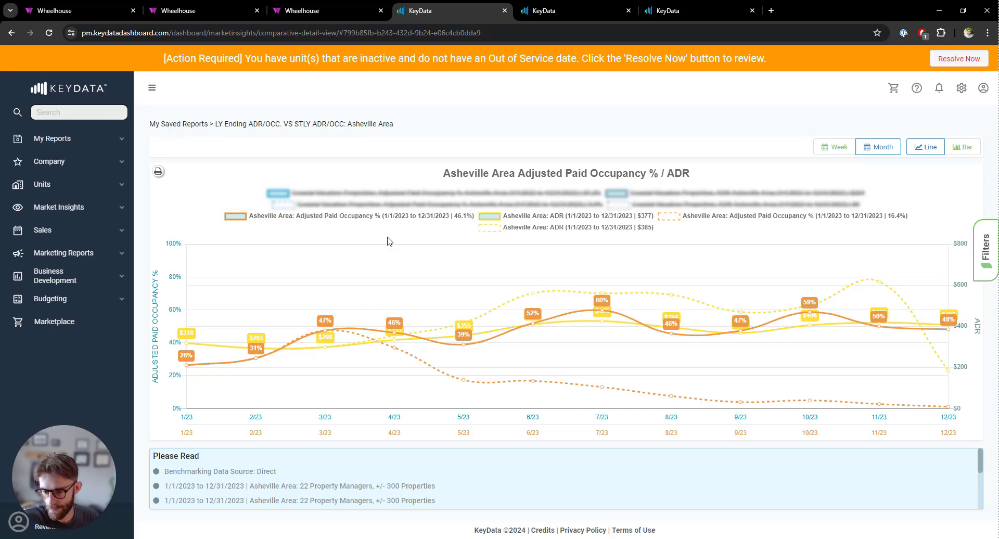
mouse_move(326, 336)
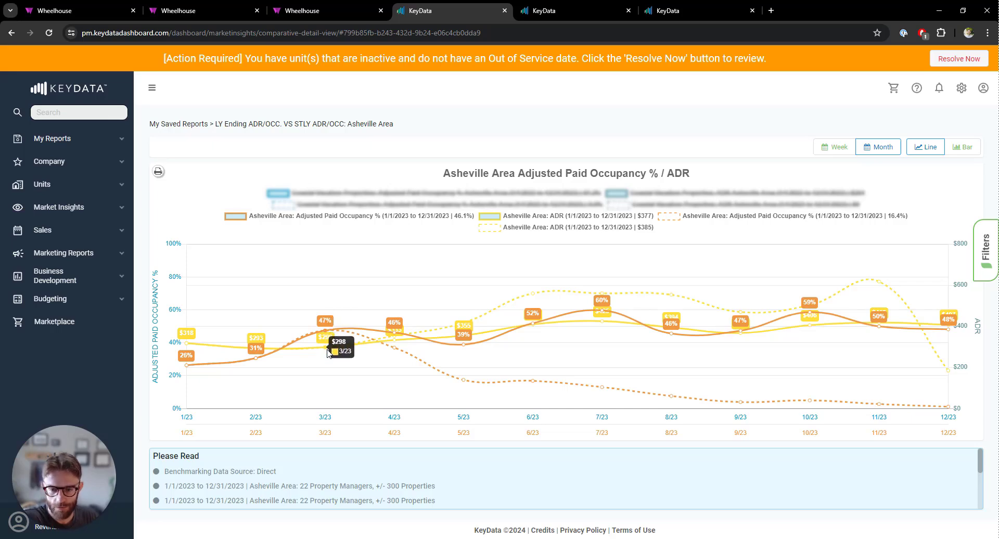
mouse_move(329, 353)
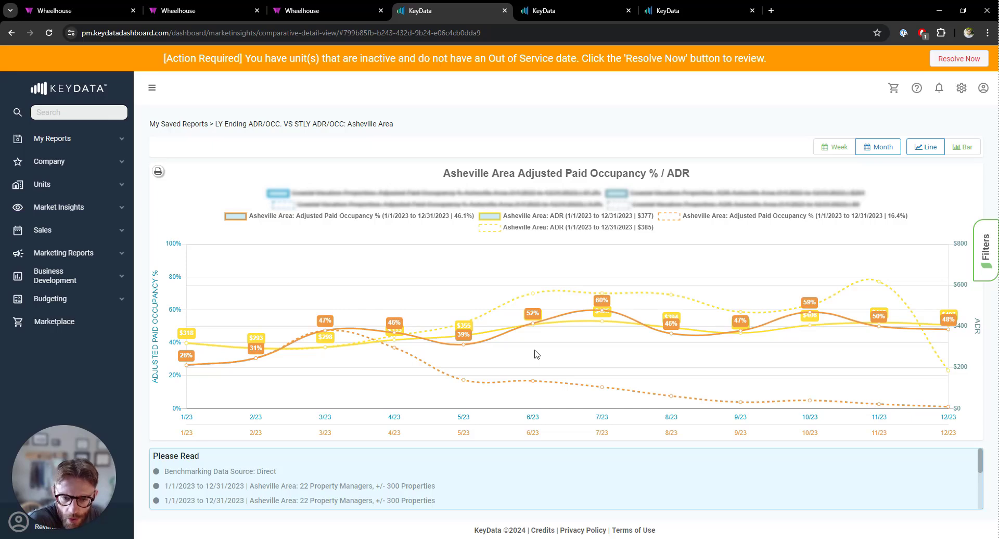
mouse_move(535, 327)
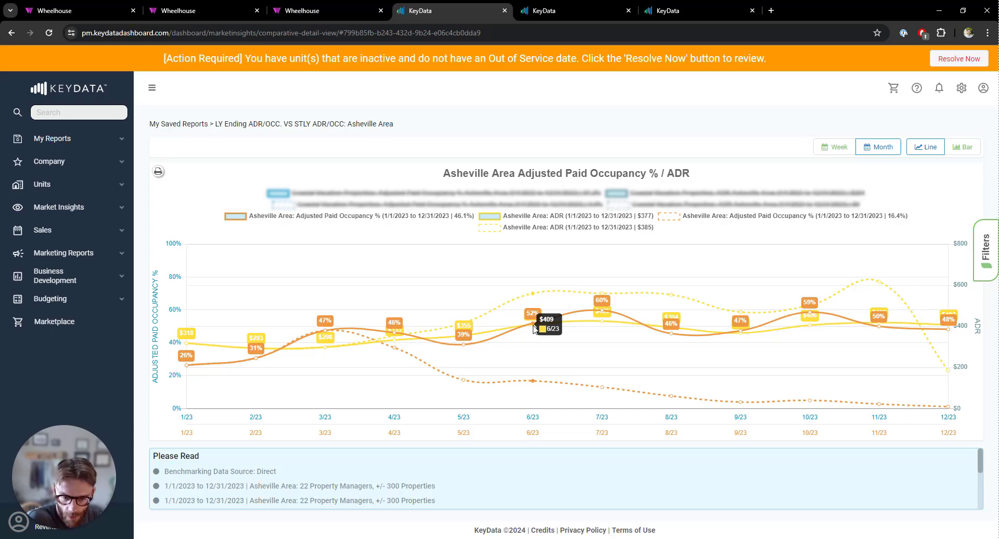
mouse_move(535, 296)
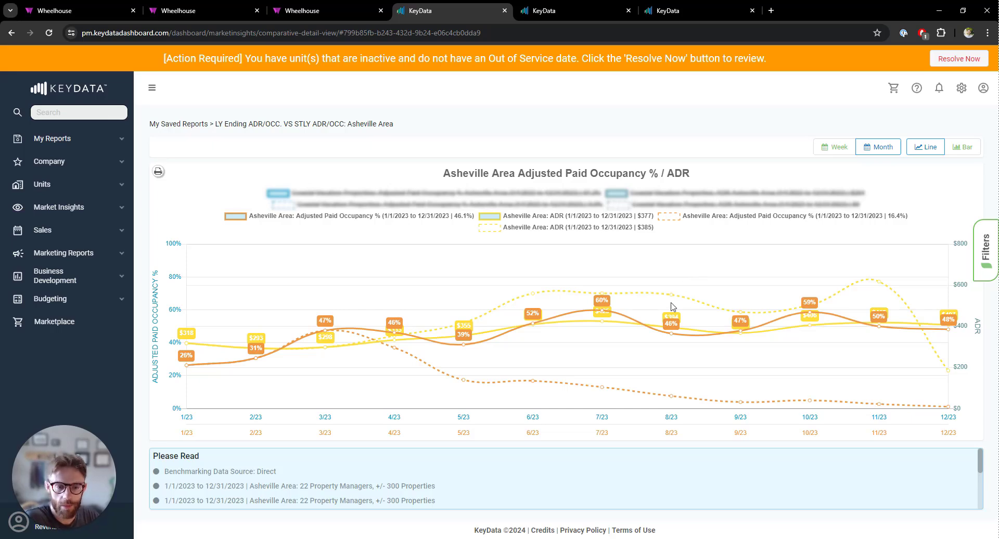
mouse_move(672, 300)
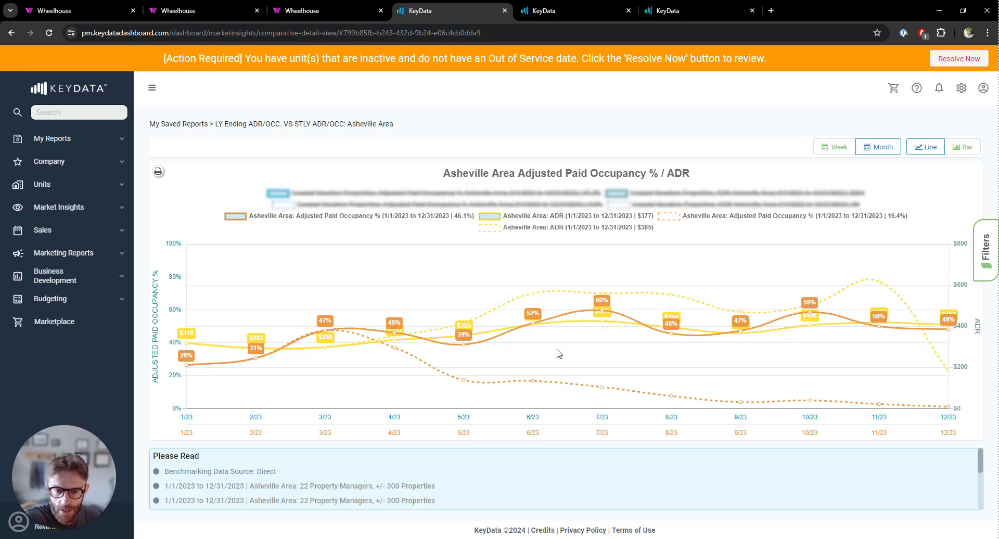
mouse_move(604, 305)
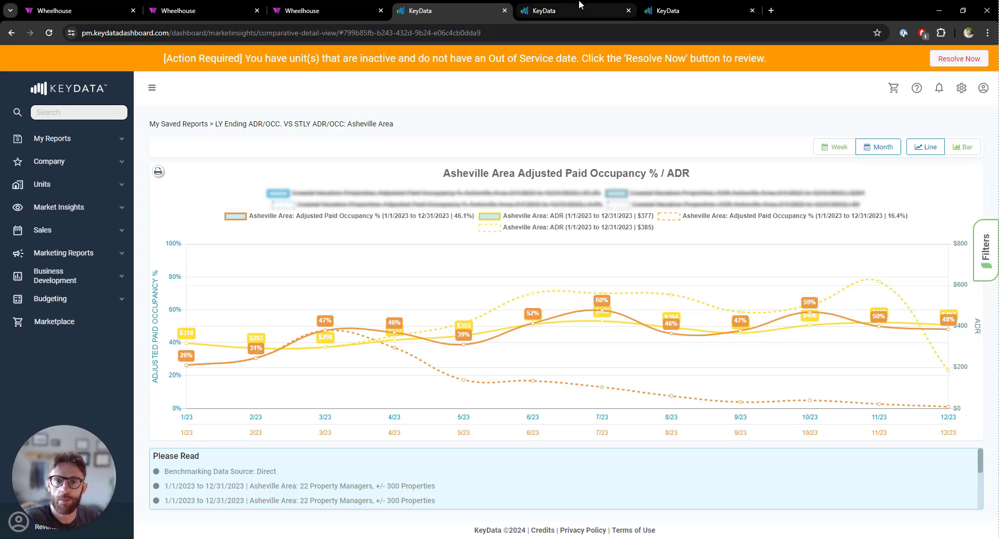
Switch to the saved report "Summer months STLY VS Current ADR/Occ.: Asheville Area" and review its title.
left_click(577, 6)
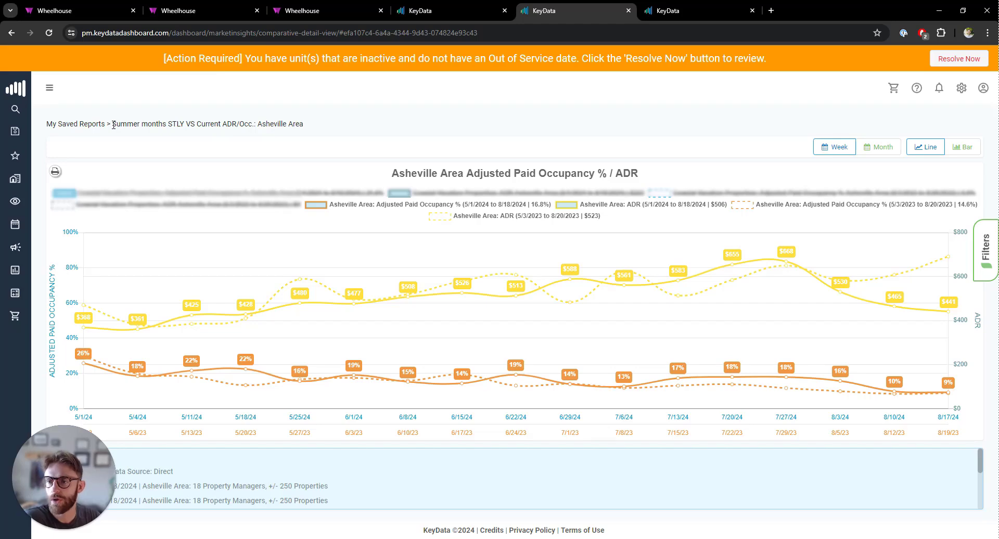
left_click_drag(113, 125, 252, 125)
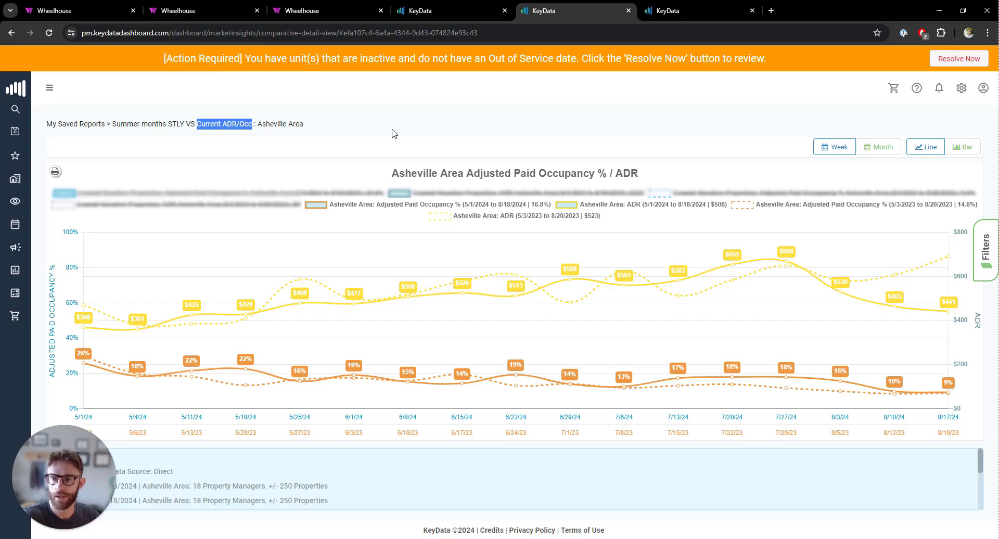
left_click(244, 131)
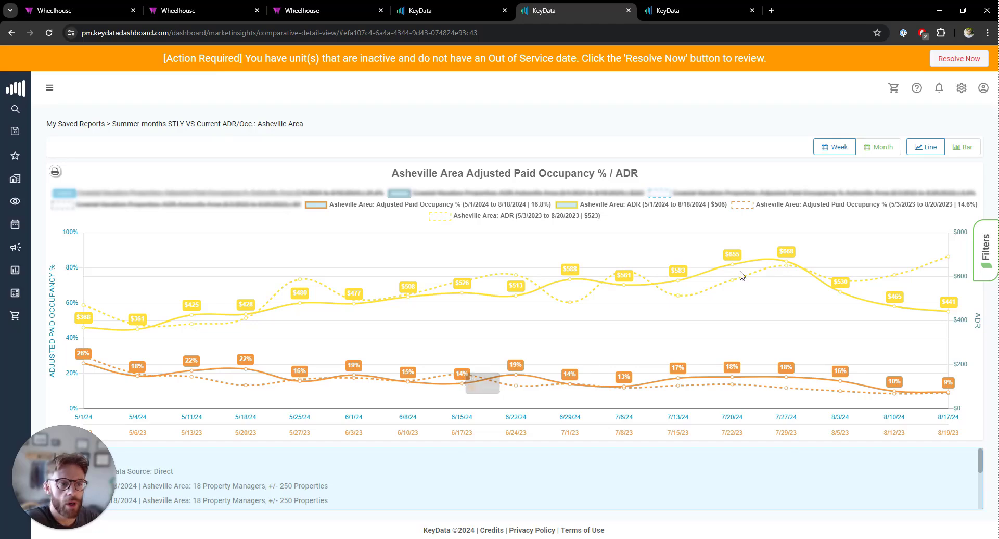
Group the summer chart by month and hide the four Coastal Vacation Properties series, leaving only the Asheville Area lines.
left_click(879, 148)
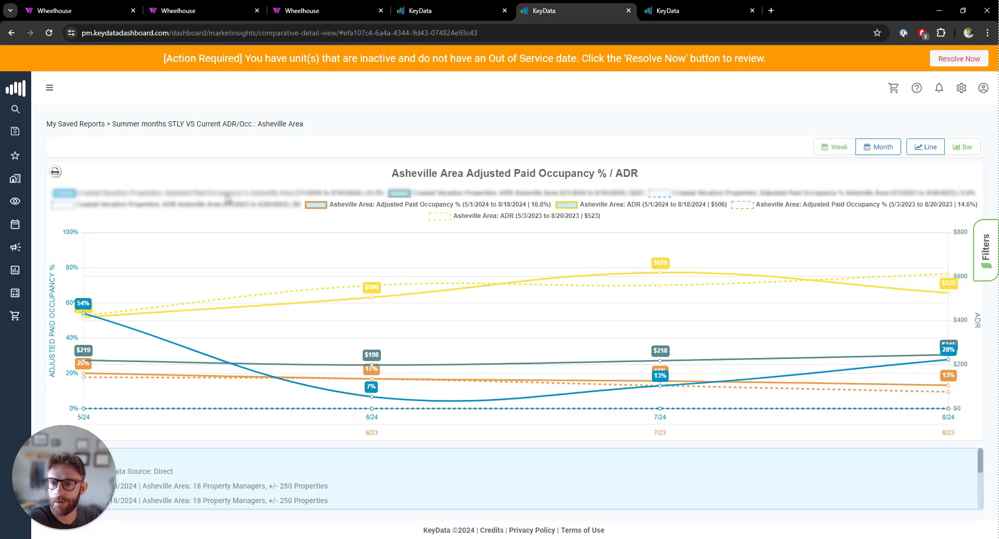
left_click(231, 193)
left_click(520, 193)
left_click(715, 194)
left_click(195, 207)
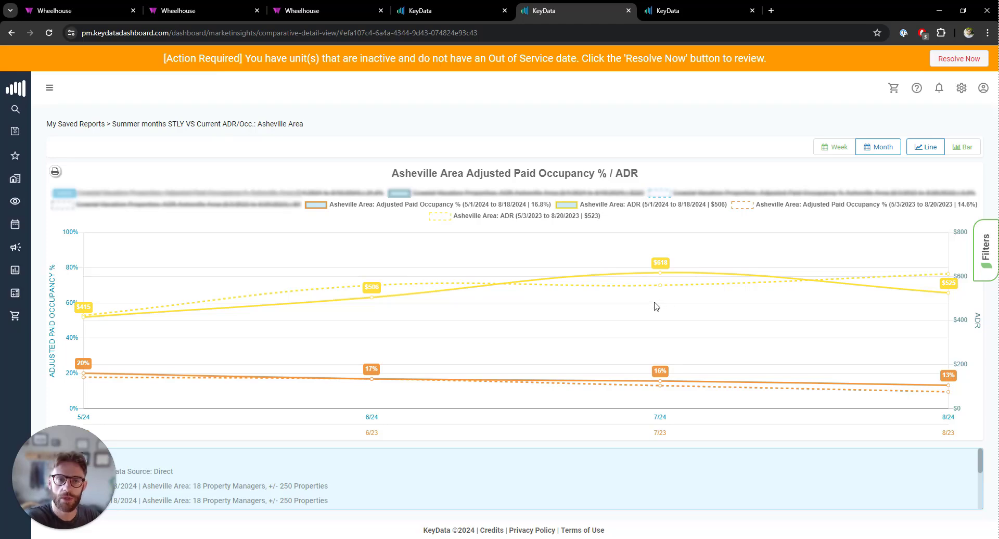
Switch to the Asheville Area Adjusted RevPAR report and review its primary and comparison date range settings.
left_click(684, 10)
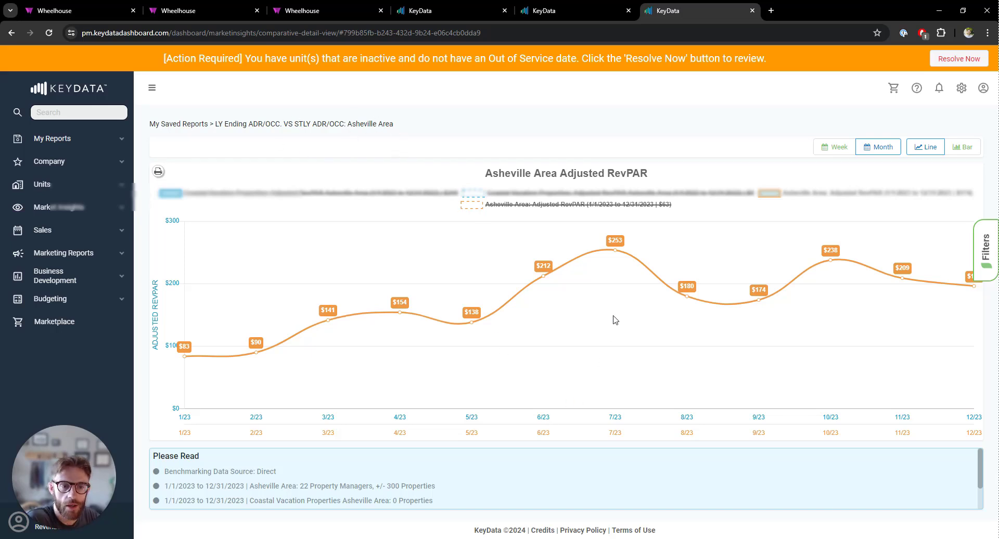
left_click(983, 250)
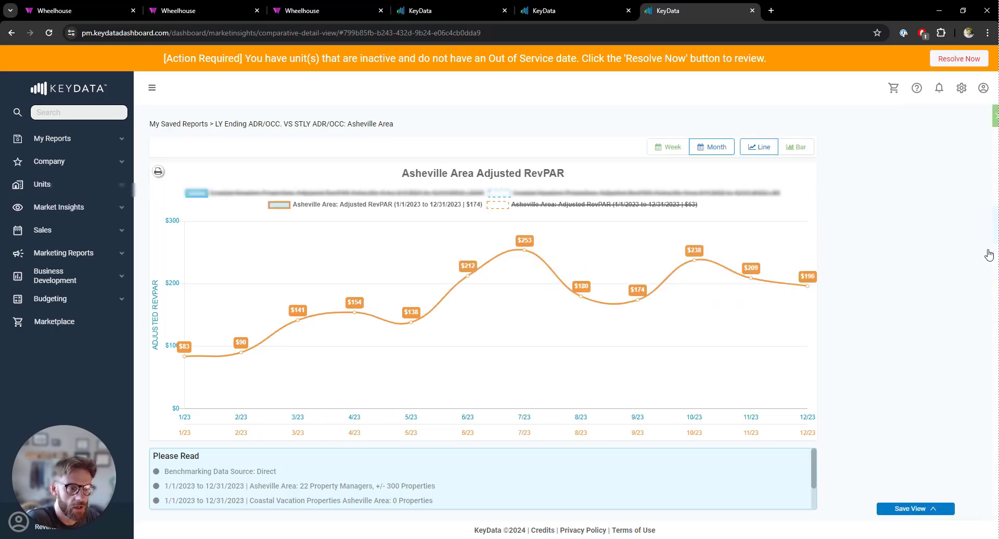
left_click(896, 159)
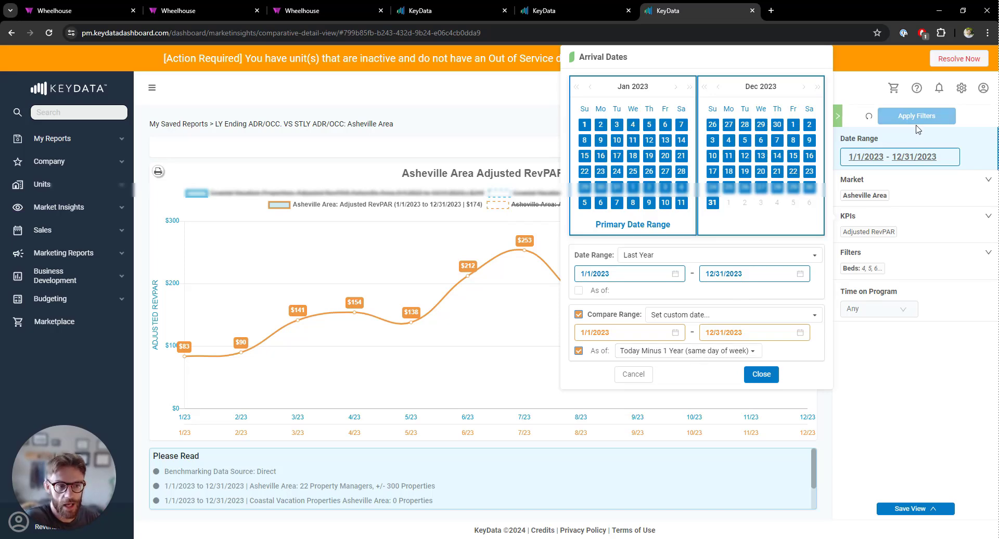
left_click(760, 373)
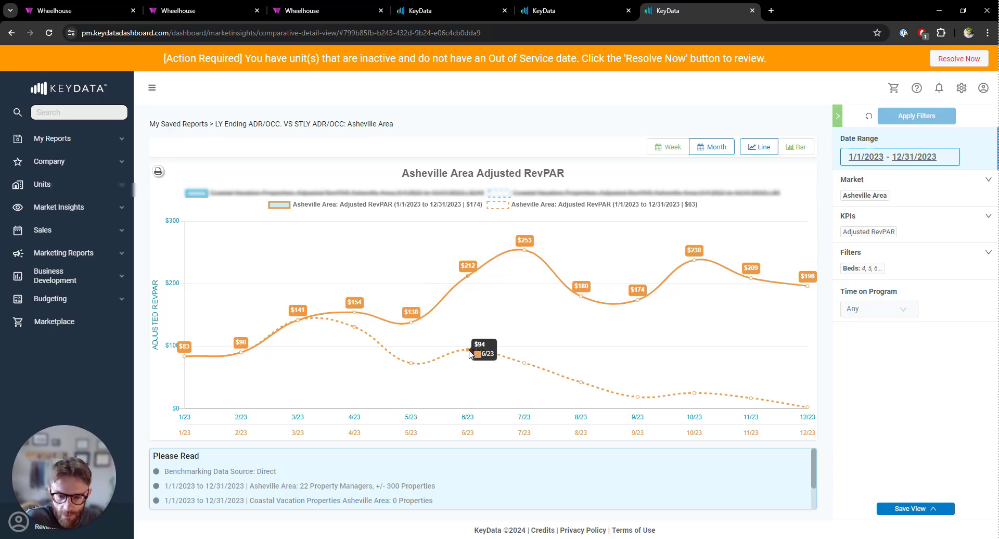
Examine the Asheville Area Adjusted RevPAR for July, September, October and December 2023 against the dashed comparison line.
mouse_move(526, 364)
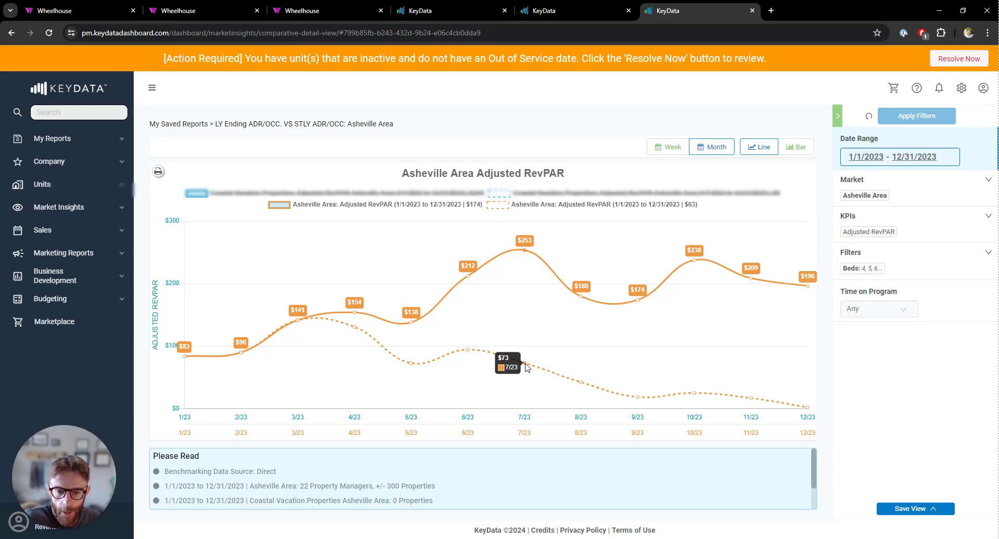
mouse_move(525, 257)
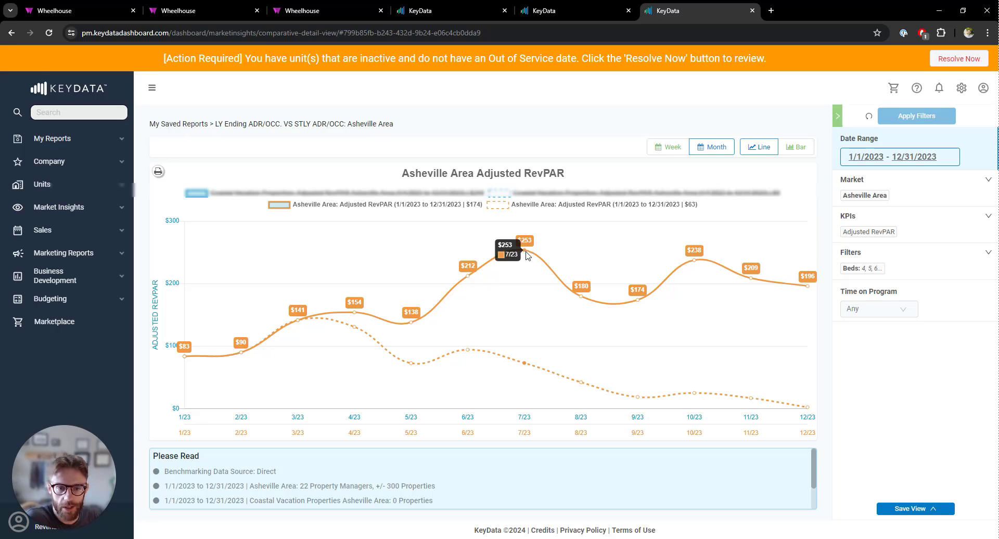
mouse_move(697, 263)
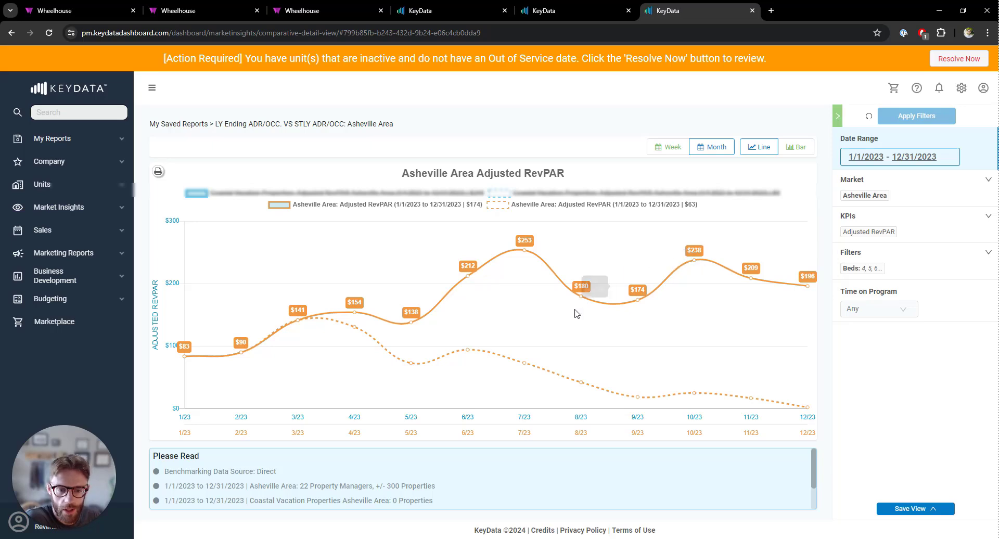
mouse_move(640, 306)
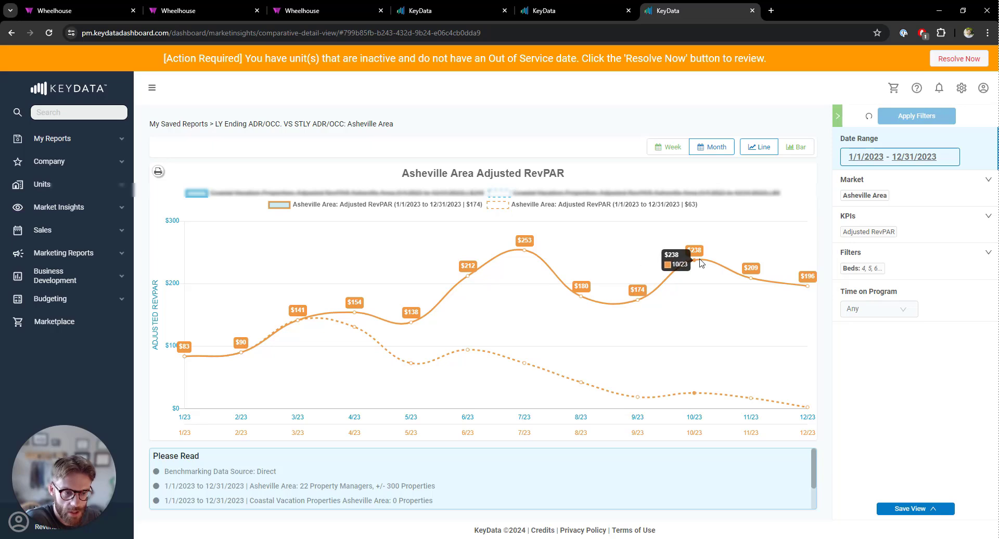
mouse_move(810, 287)
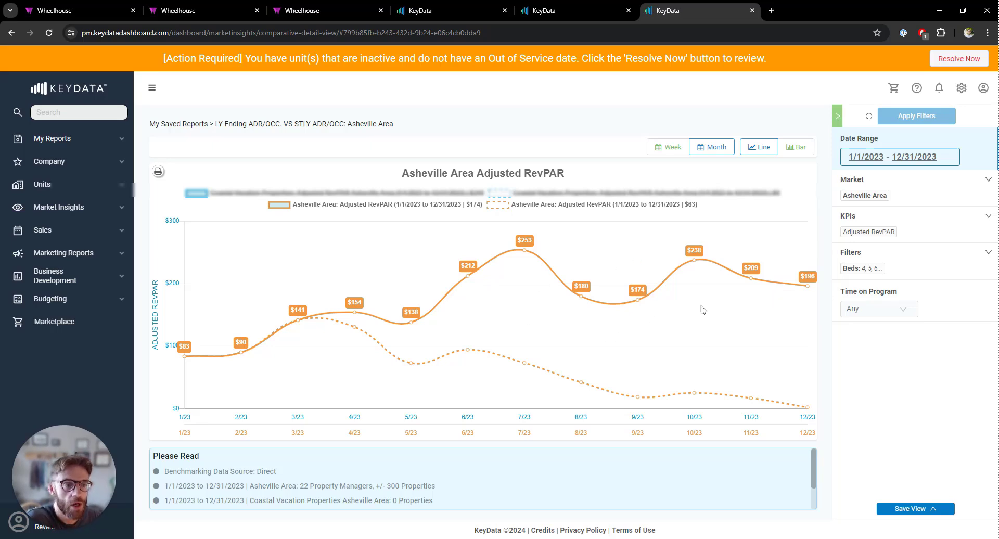
Replace the report's Adjusted RevPAR KPI with ADR and Adjusted Paid Occupancy %.
mouse_move(921, 153)
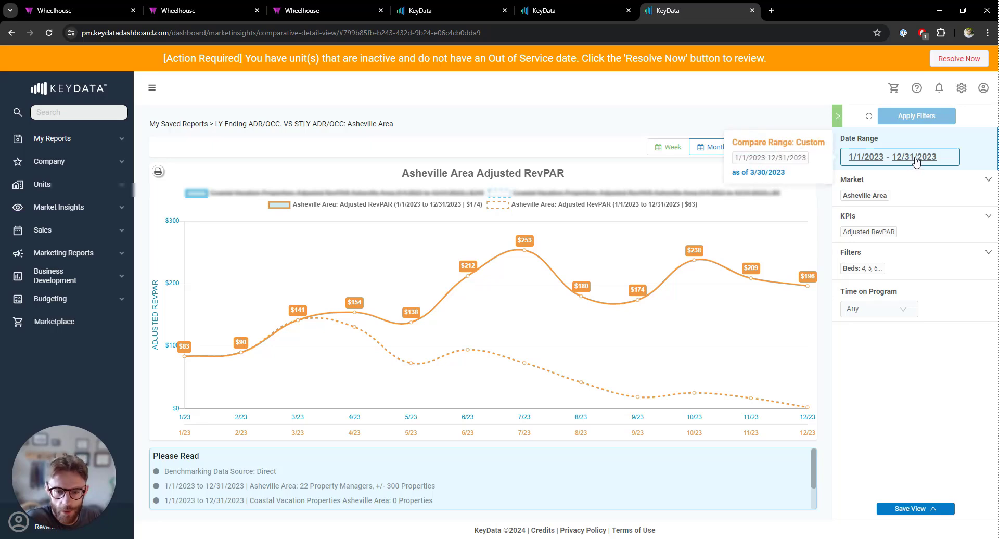
left_click(916, 158)
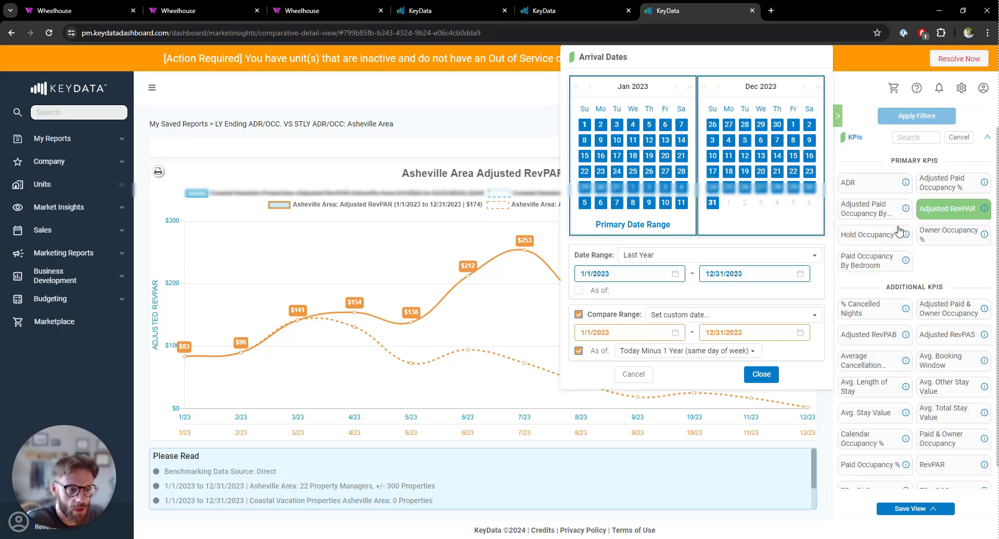
left_click(898, 231)
left_click(943, 213)
left_click(860, 184)
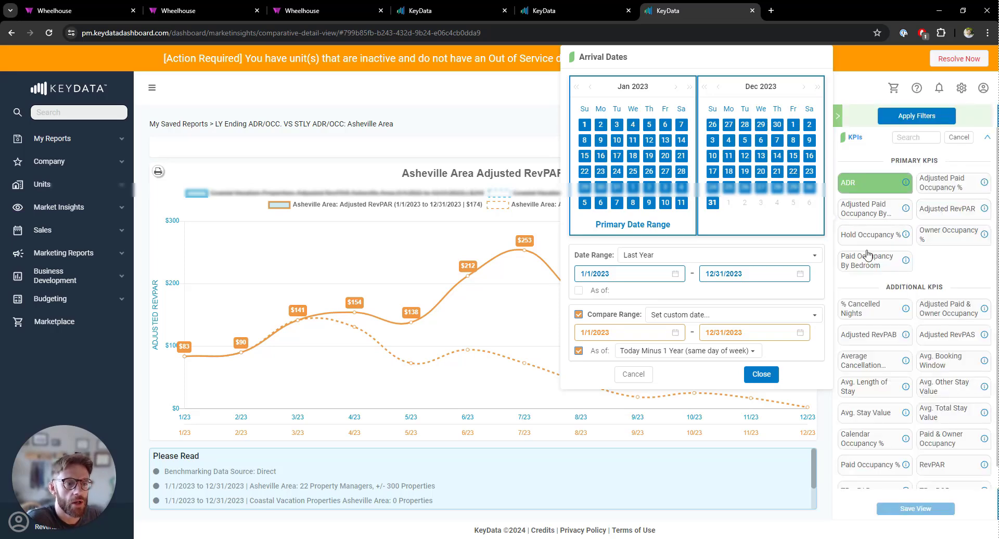
left_click(952, 189)
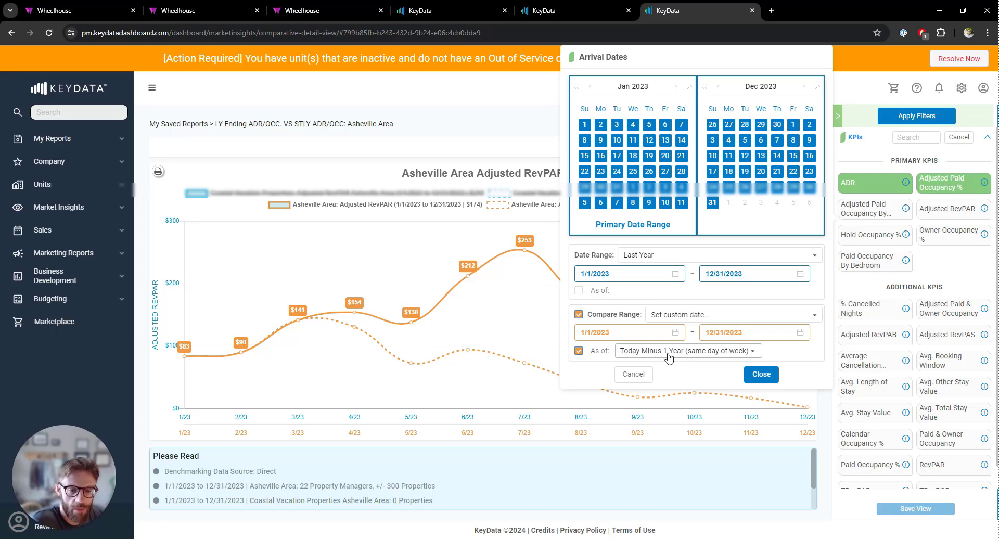
Set the comparison range's as-of option to Custom with 3/30/2023 and apply the filters.
left_click(696, 354)
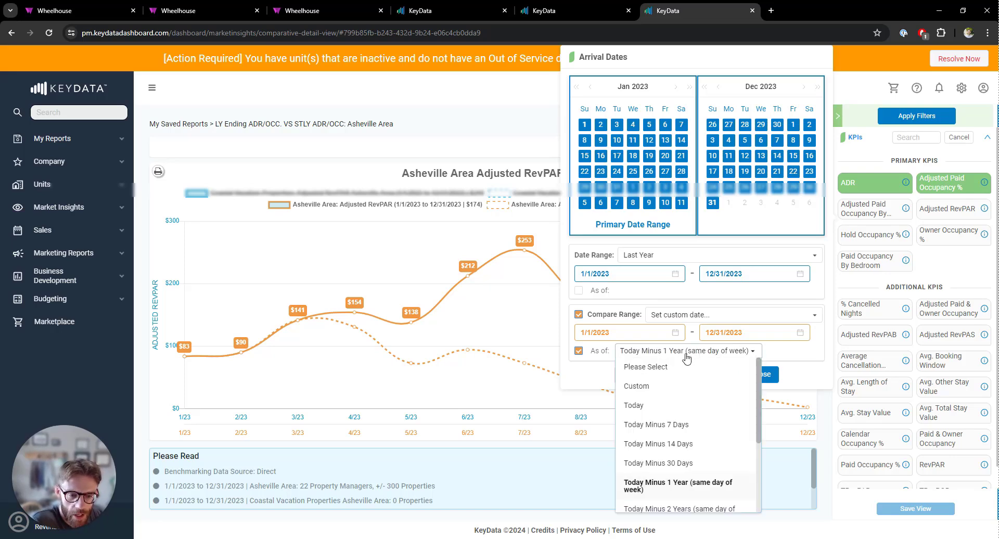
left_click(639, 386)
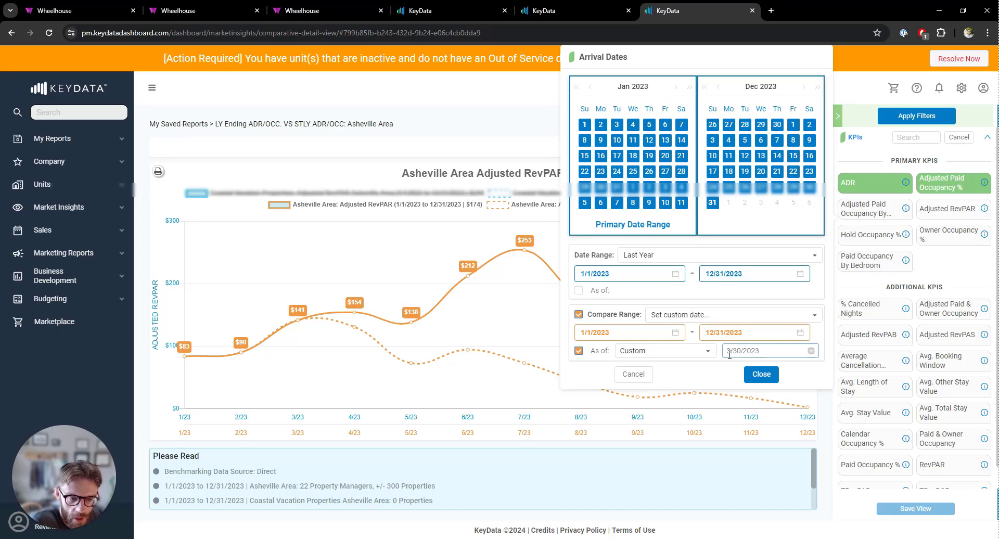
left_click(760, 353)
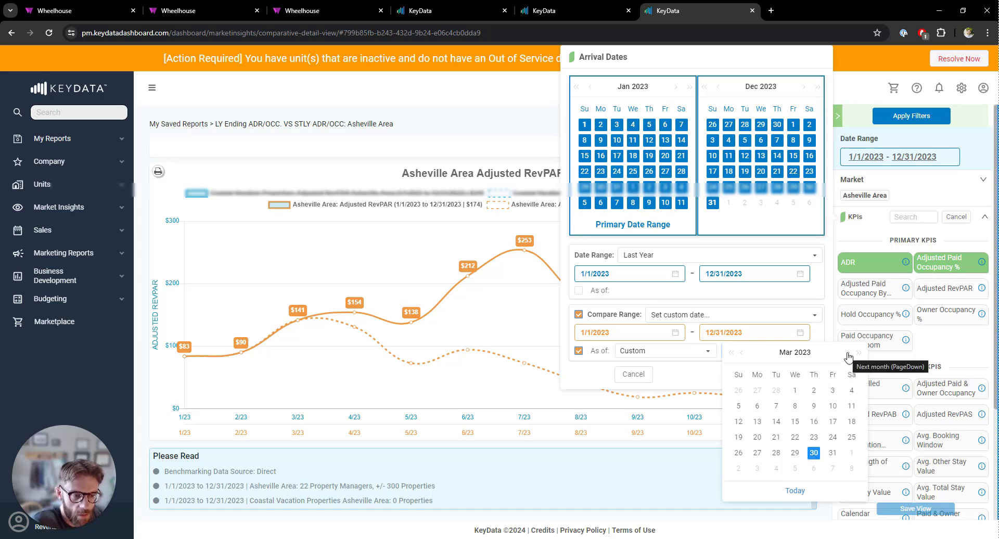
left_click(714, 307)
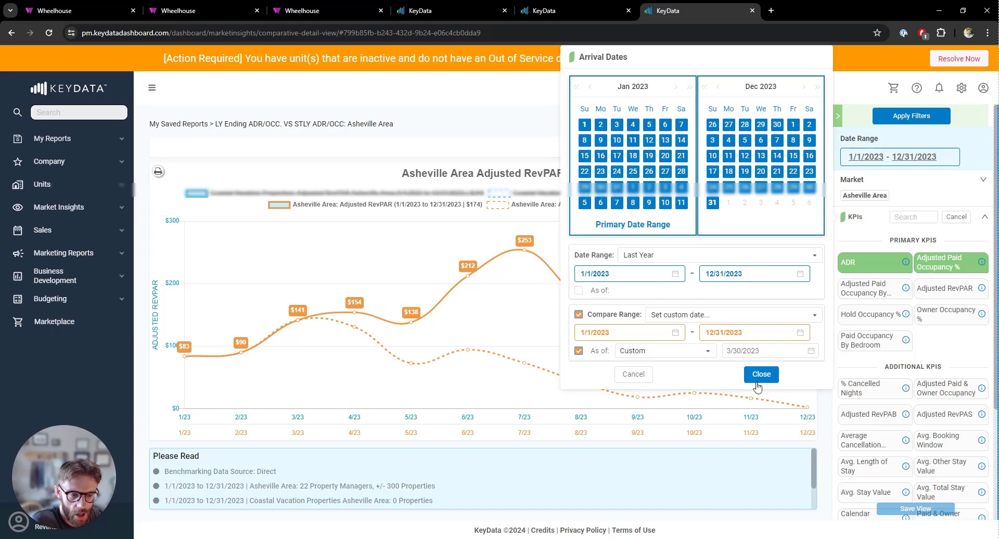
left_click(909, 121)
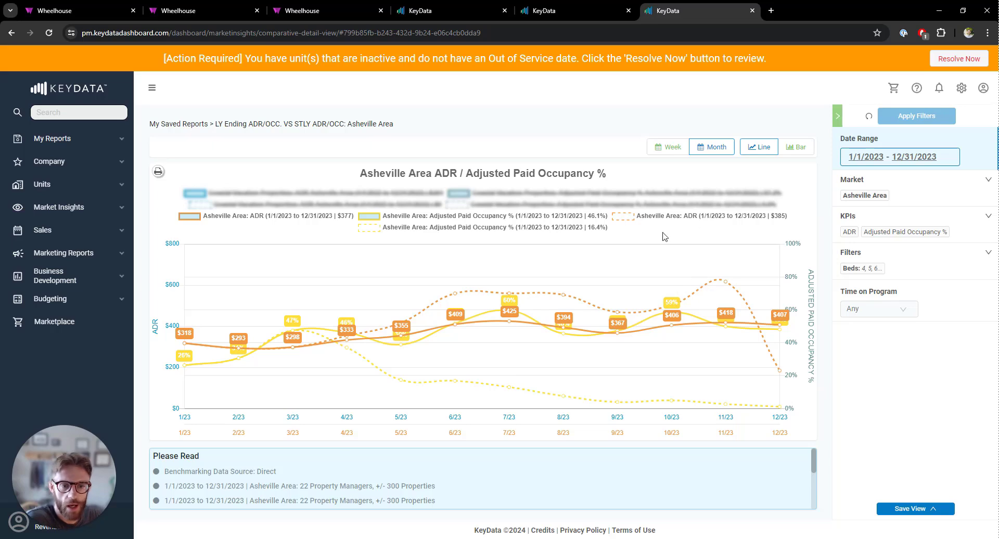
Hide both Asheville Area ADR series and compare July 2023 paid occupancy on the solid and dashed lines.
left_click(279, 221)
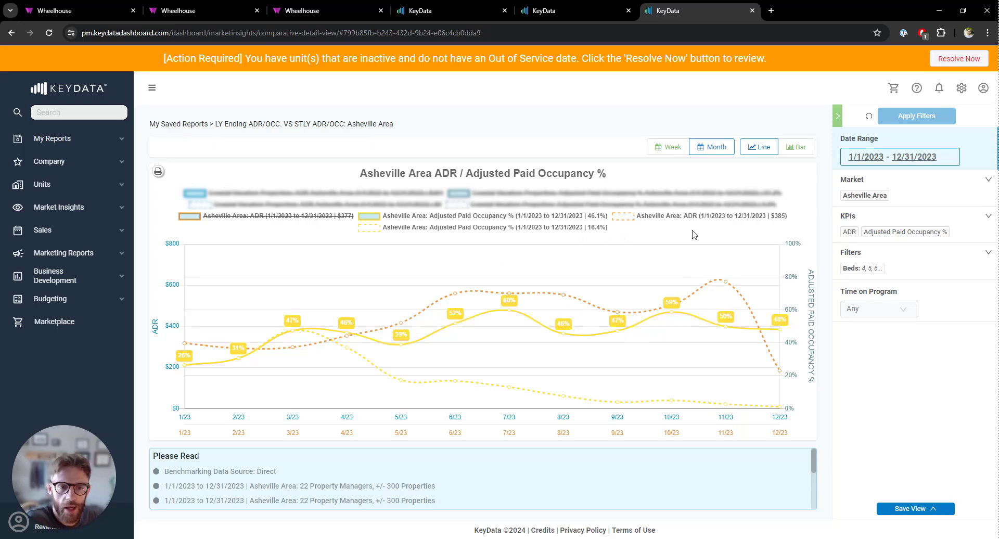
left_click(706, 218)
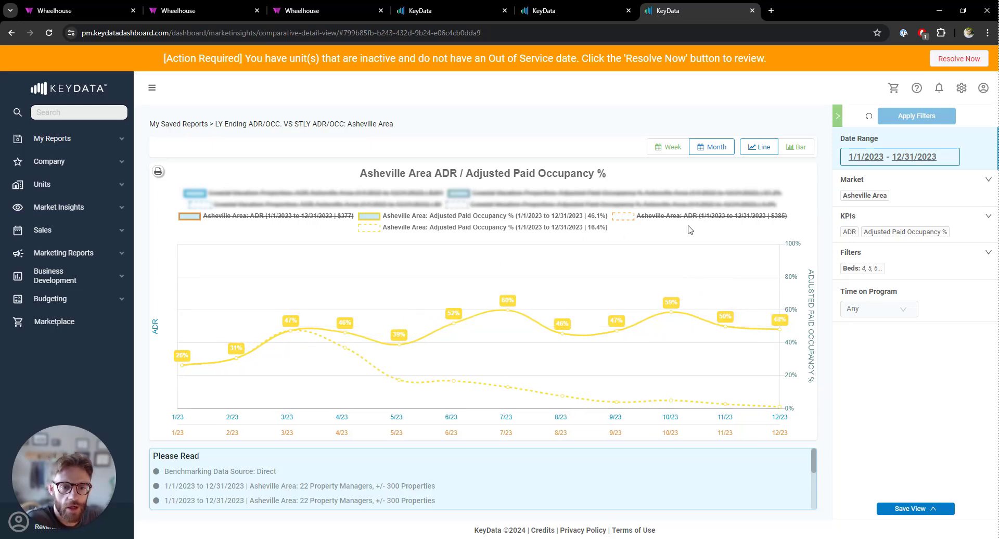
left_click(915, 159)
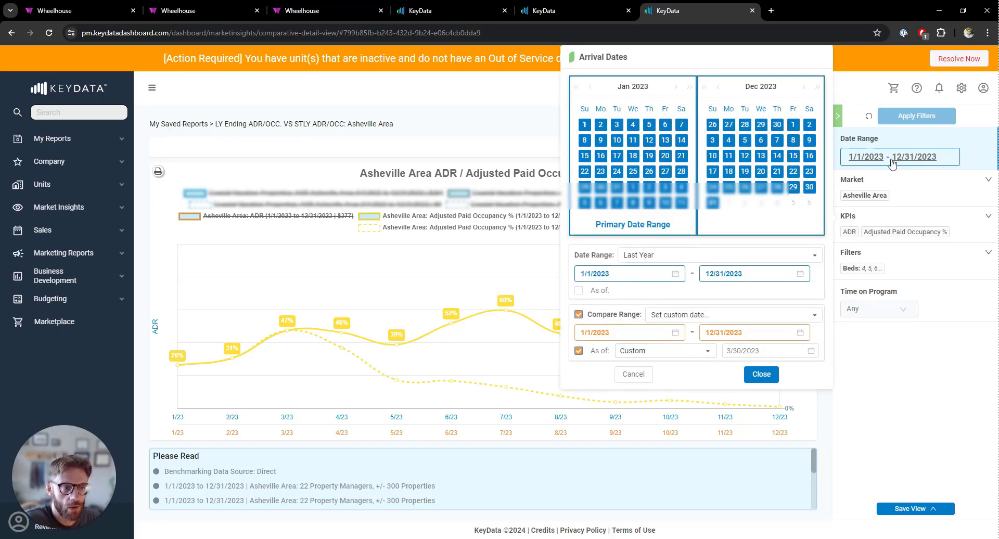
left_click(765, 377)
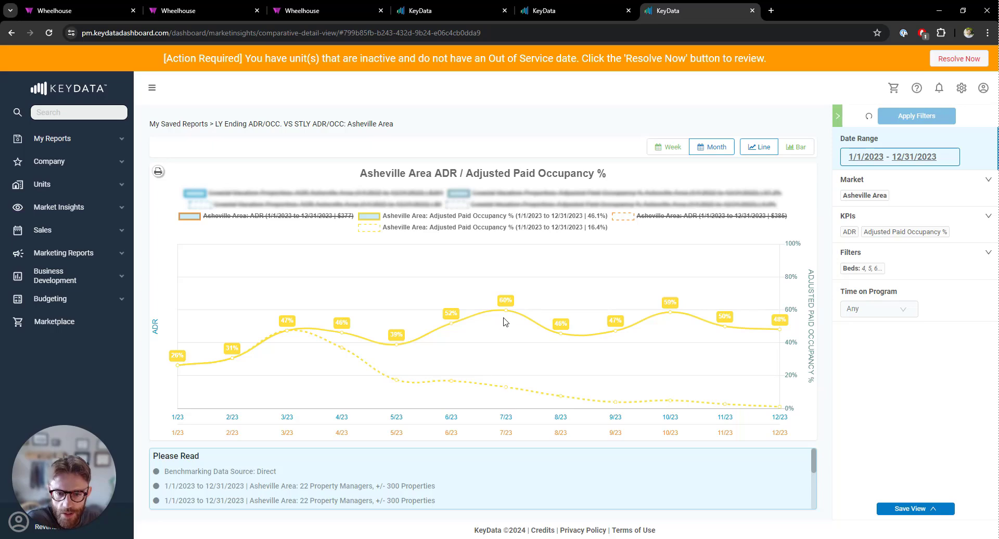
mouse_move(505, 320)
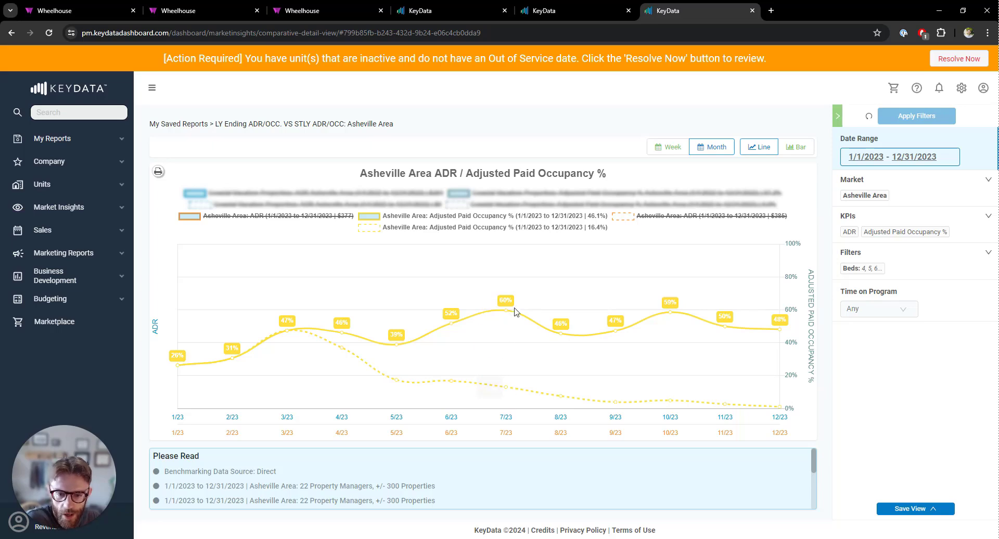
mouse_move(508, 394)
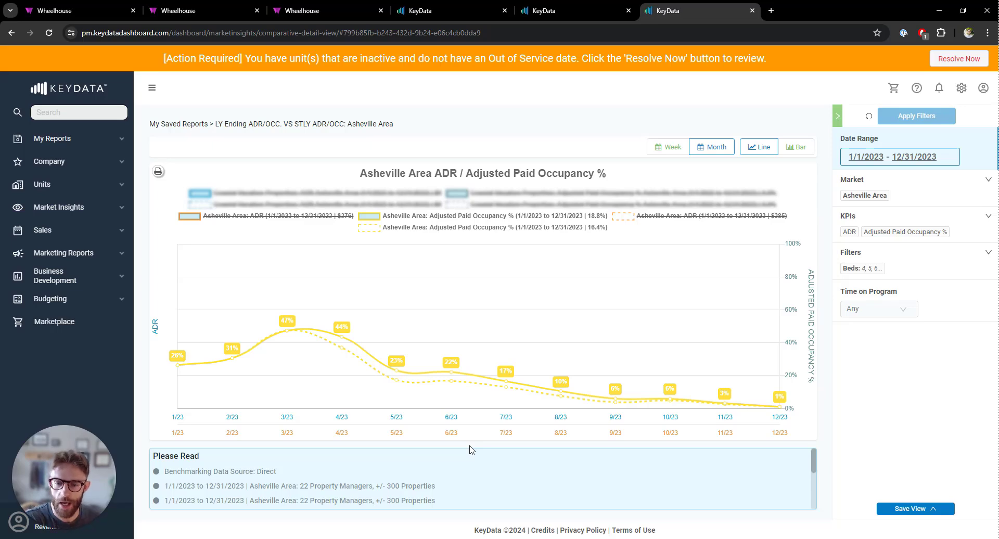
Check the primary range's 4/17/2023 as-of date and compare April to June 2023 occupancy against the dashed 3/30/2023 line.
mouse_move(397, 384)
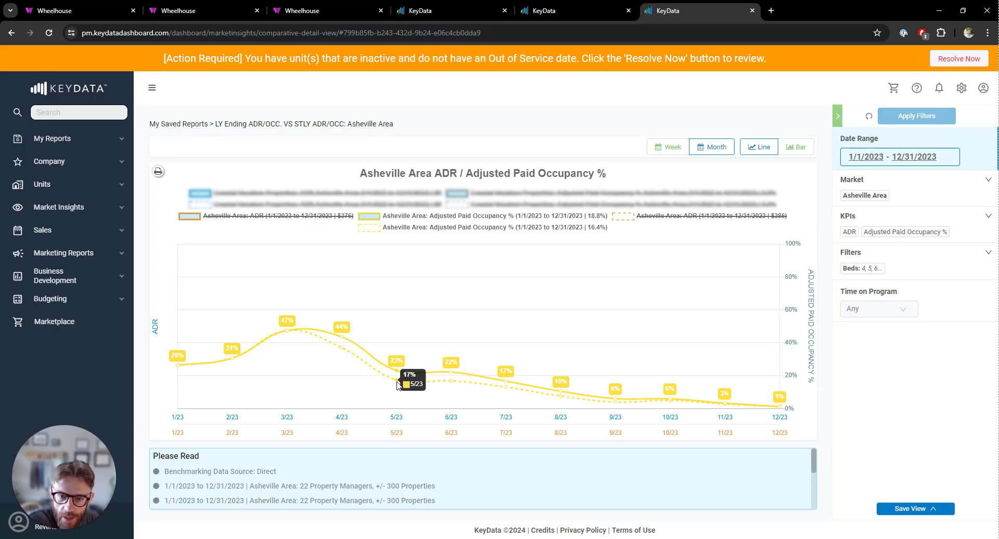
left_click(890, 162)
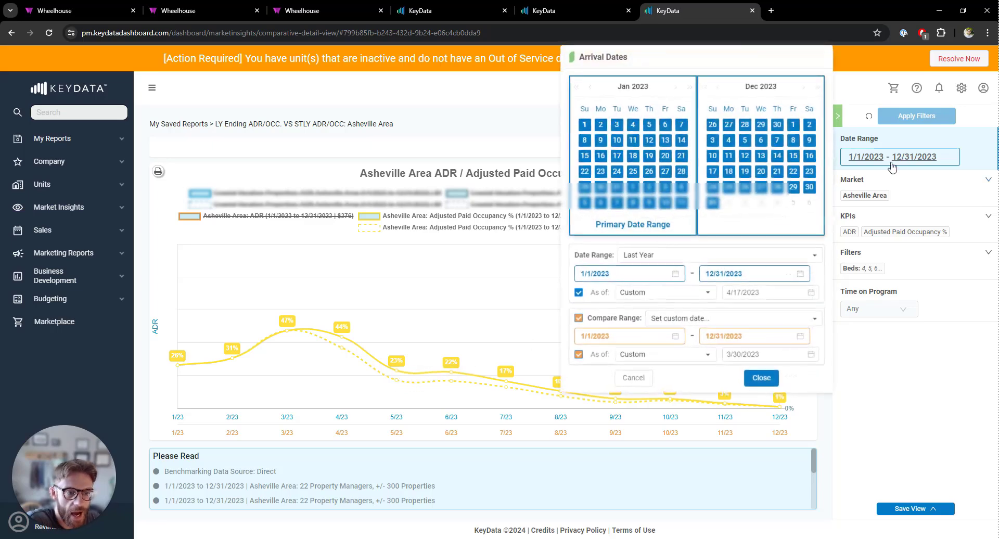
left_click(752, 293)
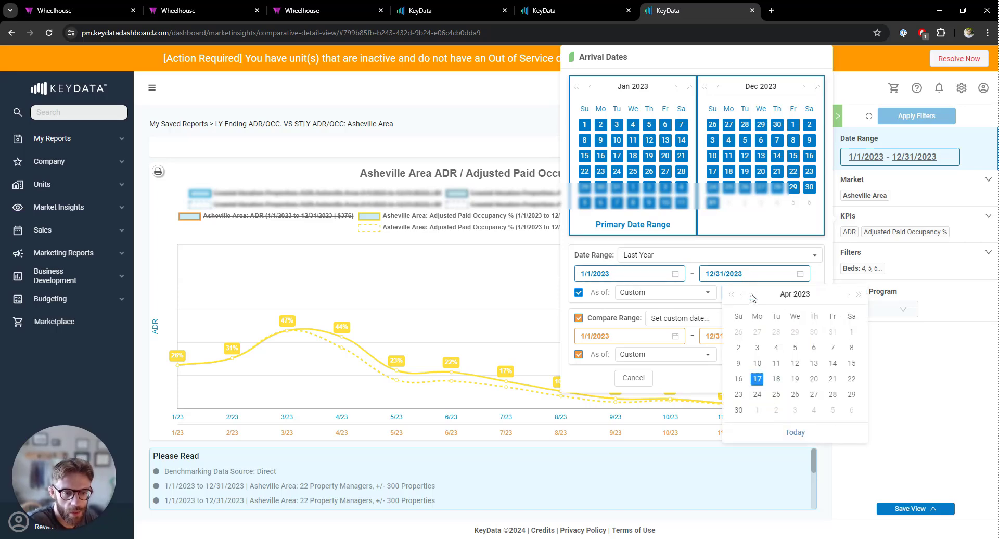
left_click(692, 382)
left_click(754, 382)
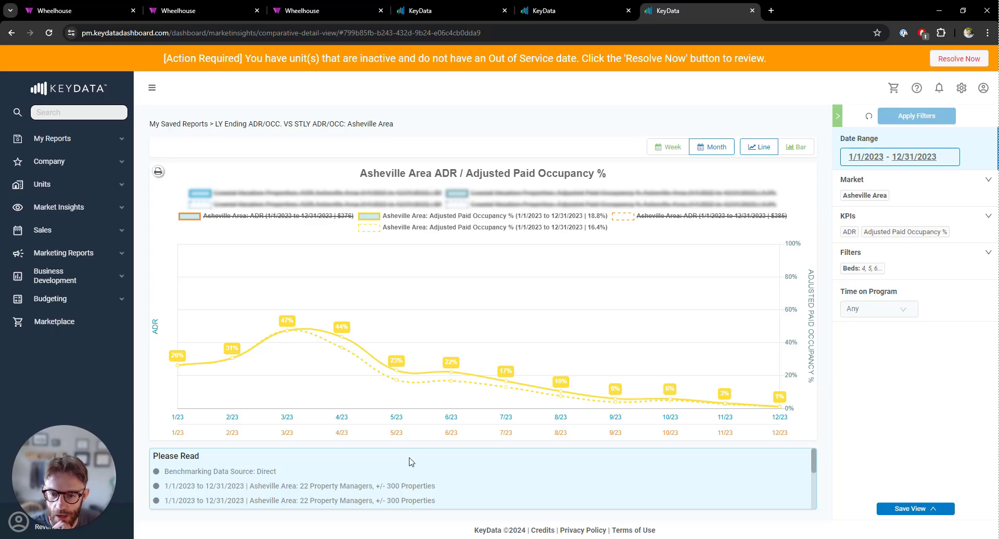
mouse_move(344, 338)
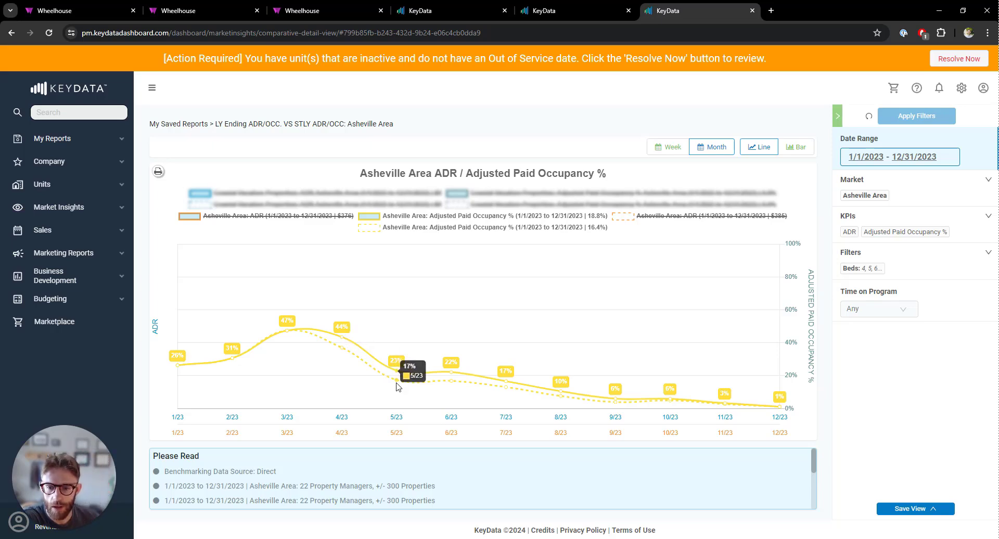
mouse_move(452, 378)
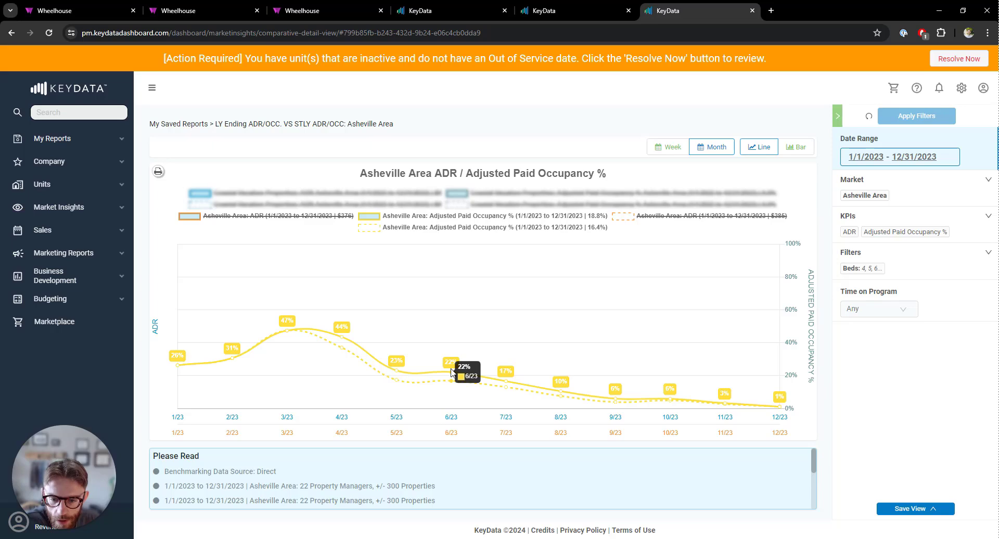
Set the primary range's as-of date to 5/8/2023 and apply the filters.
left_click(885, 156)
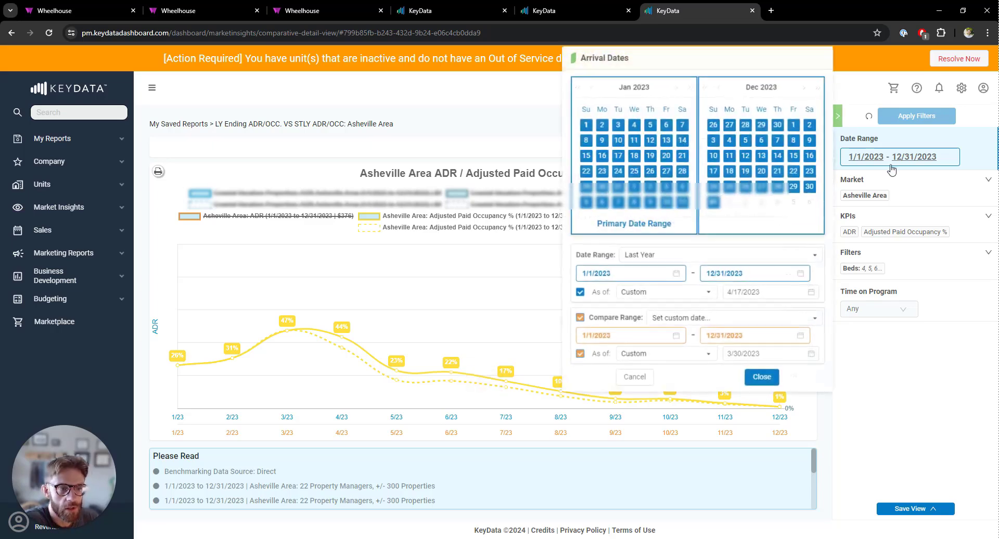
left_click(754, 293)
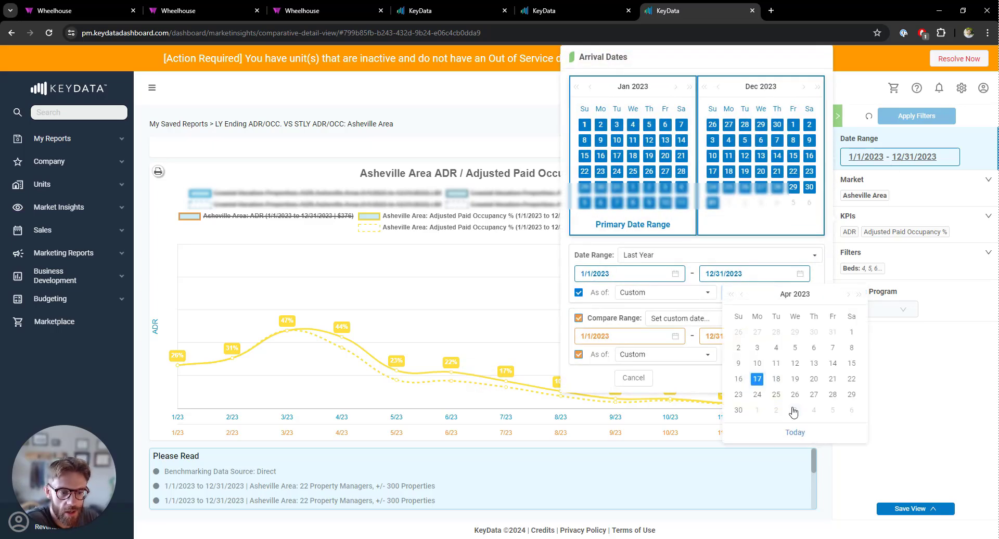
left_click(849, 294)
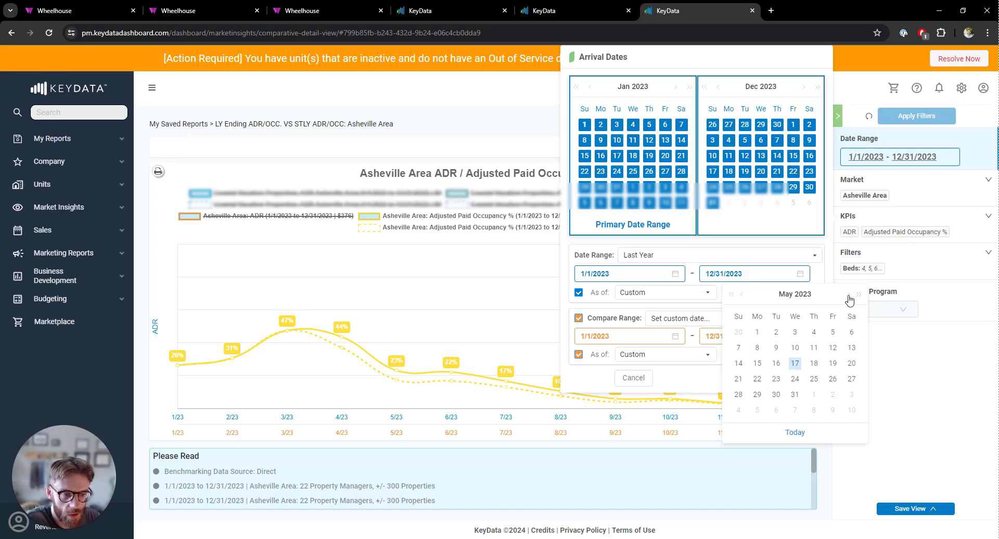
left_click(758, 350)
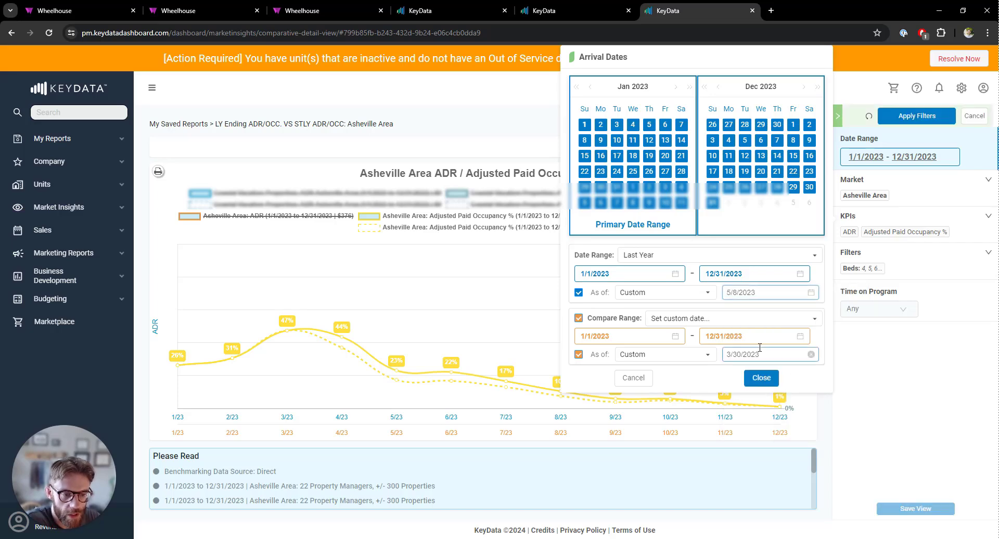
left_click(913, 118)
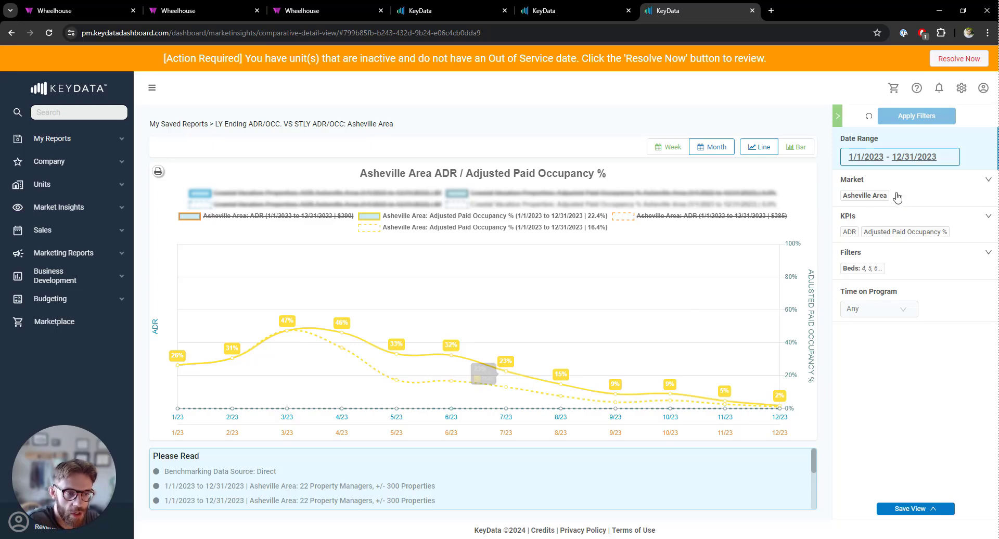
Move the primary range's as-of date to 6/5/2023, apply it and recheck the date range settings.
left_click(904, 158)
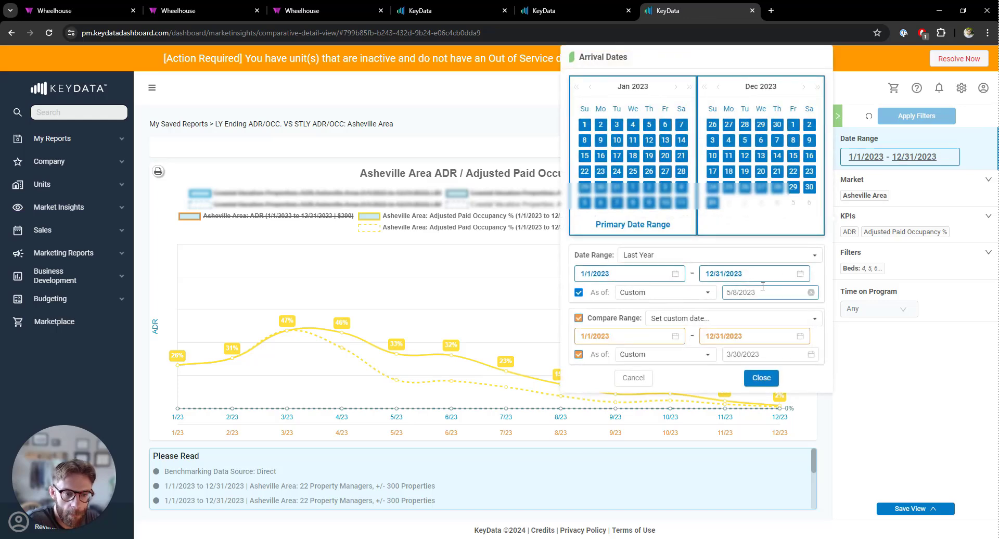
left_click(761, 378)
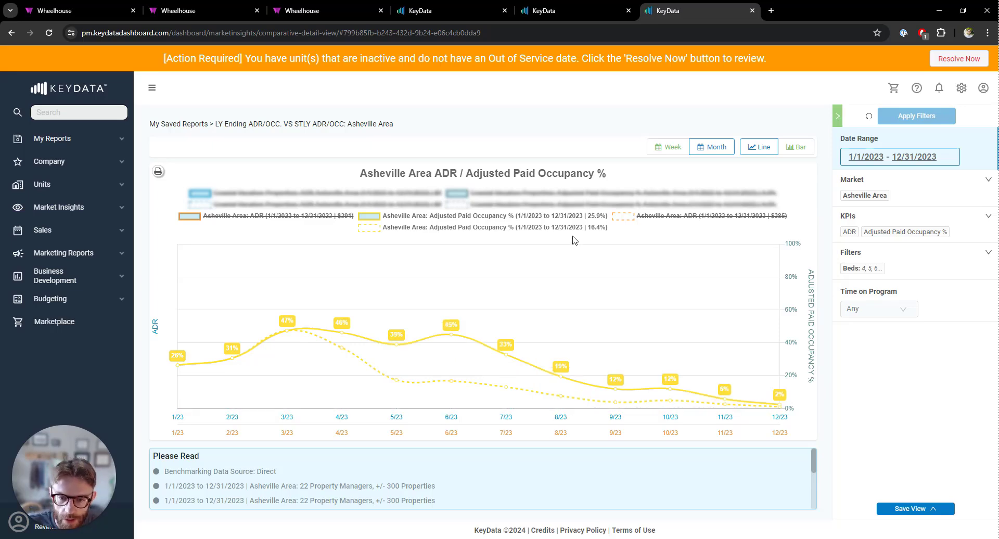
left_click(923, 159)
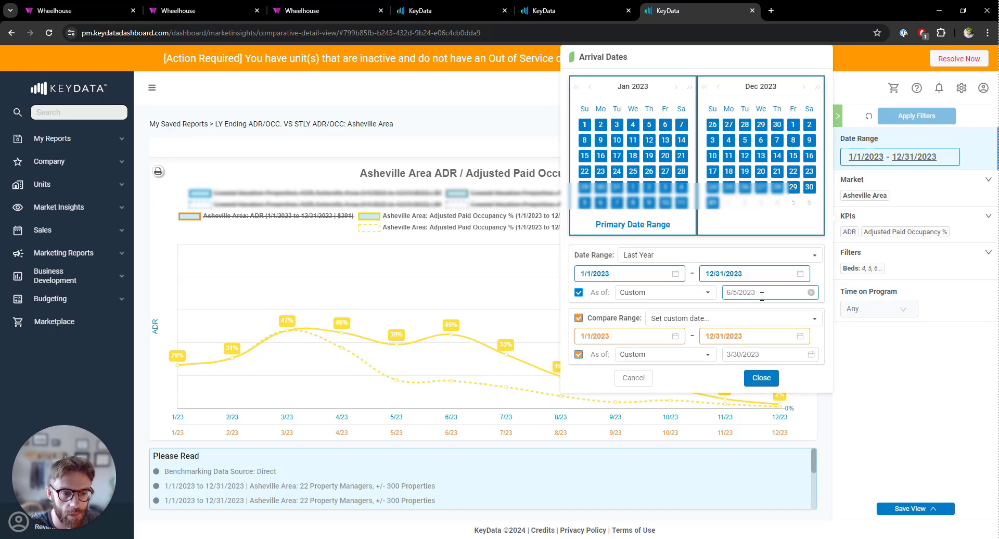
left_click(760, 379)
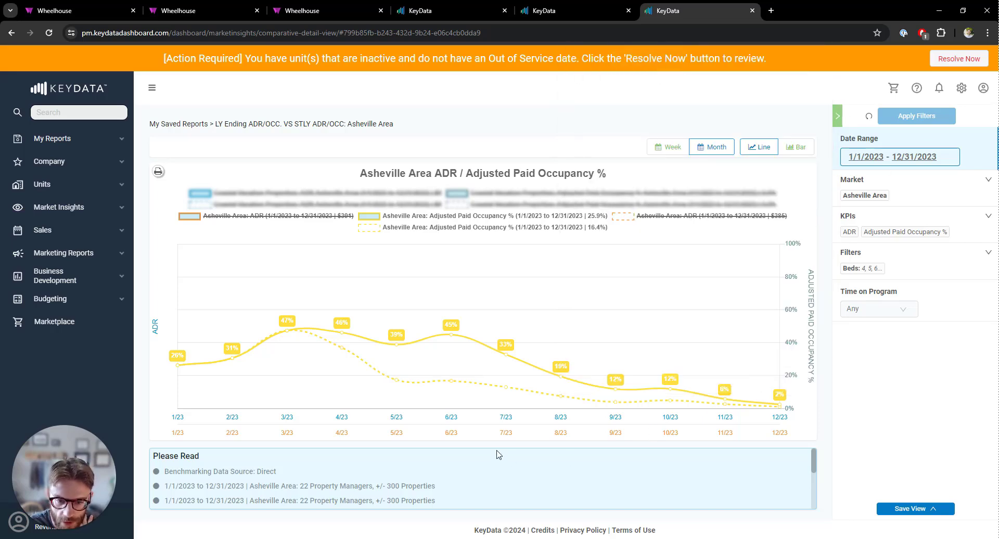
Compare June and July 2023 occupancy on the 6/5/2023 line with the dashed 3/30/2023 line.
mouse_move(454, 385)
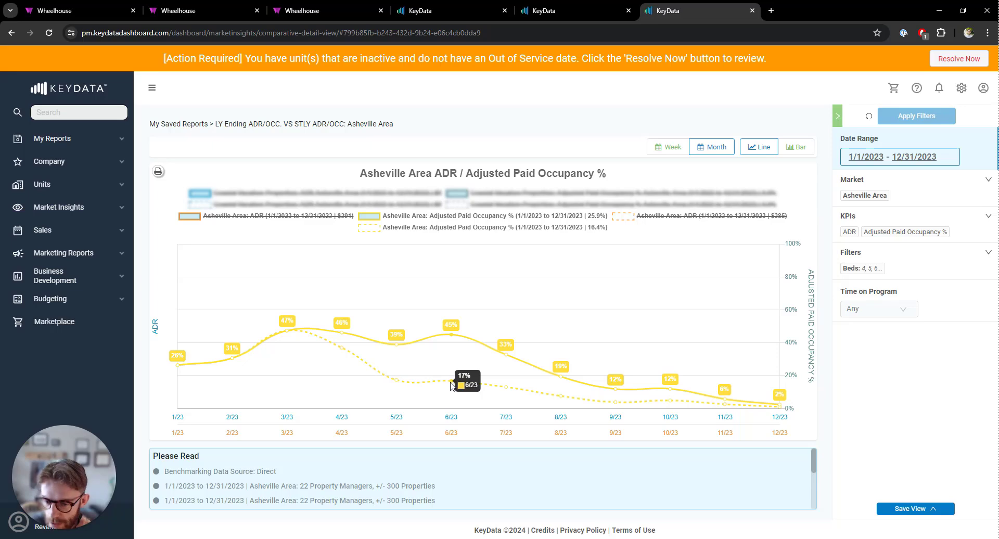
mouse_move(452, 336)
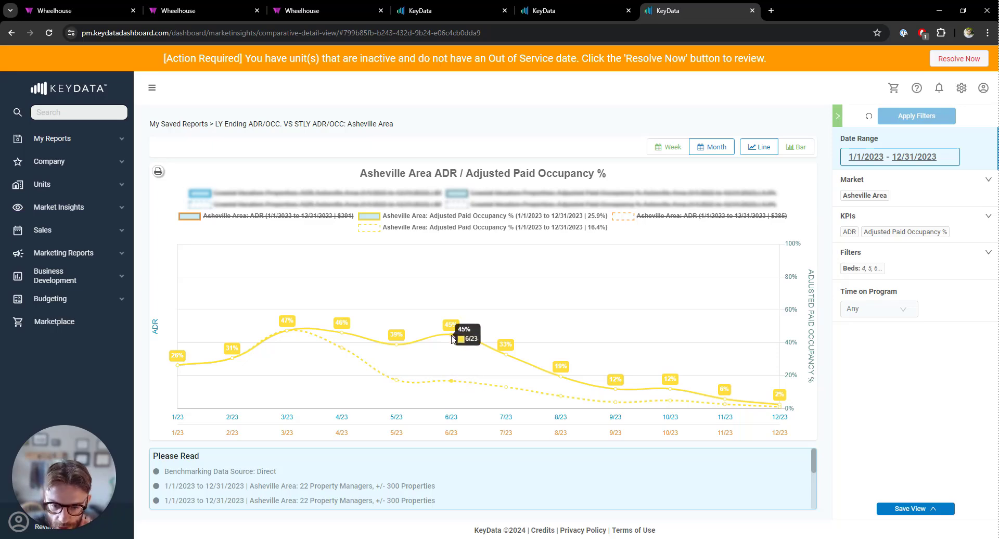
mouse_move(508, 391)
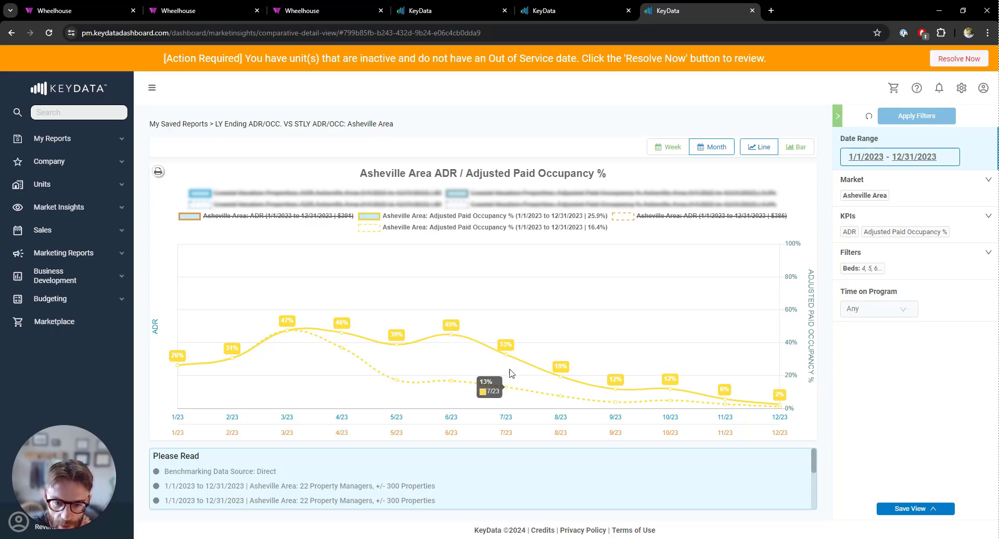
mouse_move(507, 356)
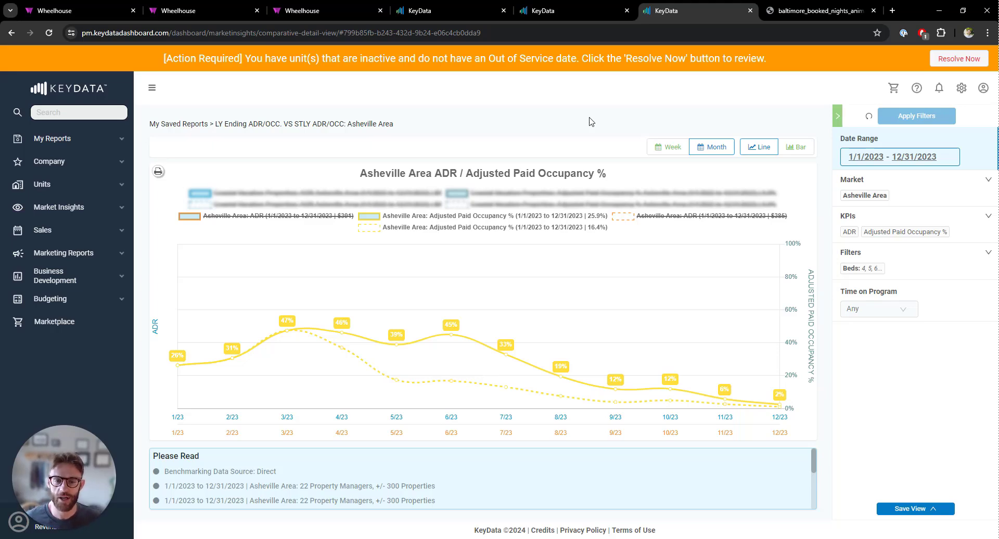
Switch to the Baltimore booked nights animation for October 2023 and view the bookings by date.
left_click(803, 11)
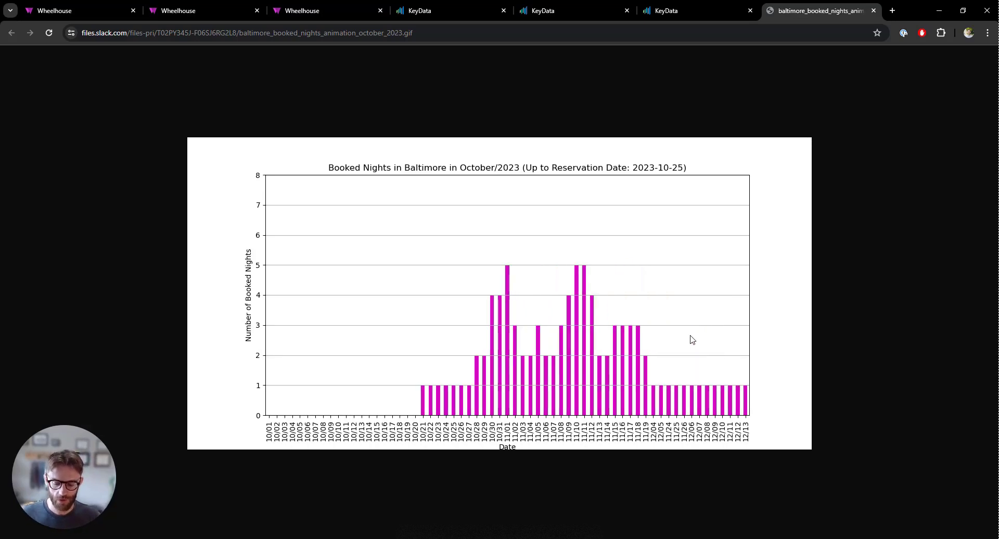
Switch to the Wheelhouse Bookings page, review the Hickory, NC market filter and look through the available filter criteria.
key("ctrl+1")
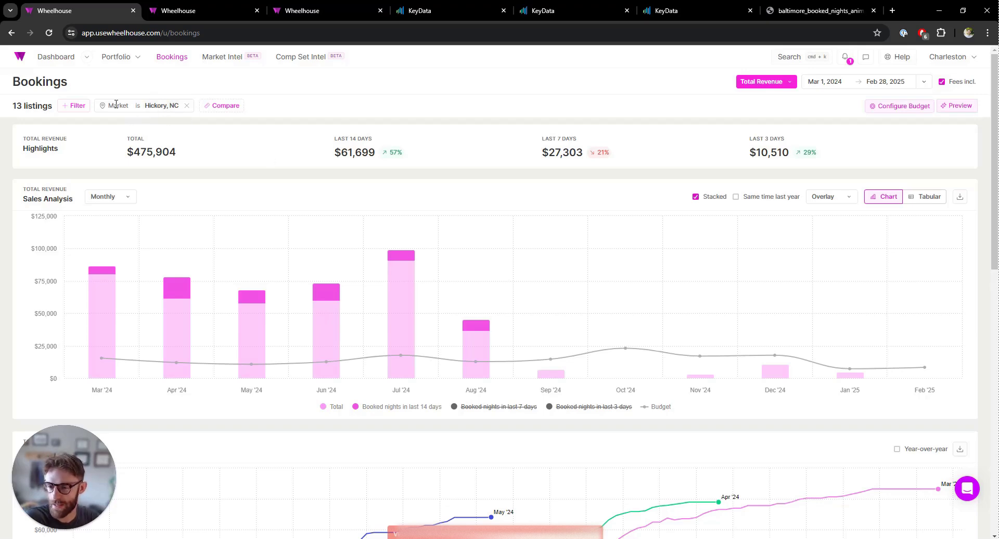
left_click_drag(110, 105, 137, 108)
left_click(192, 137)
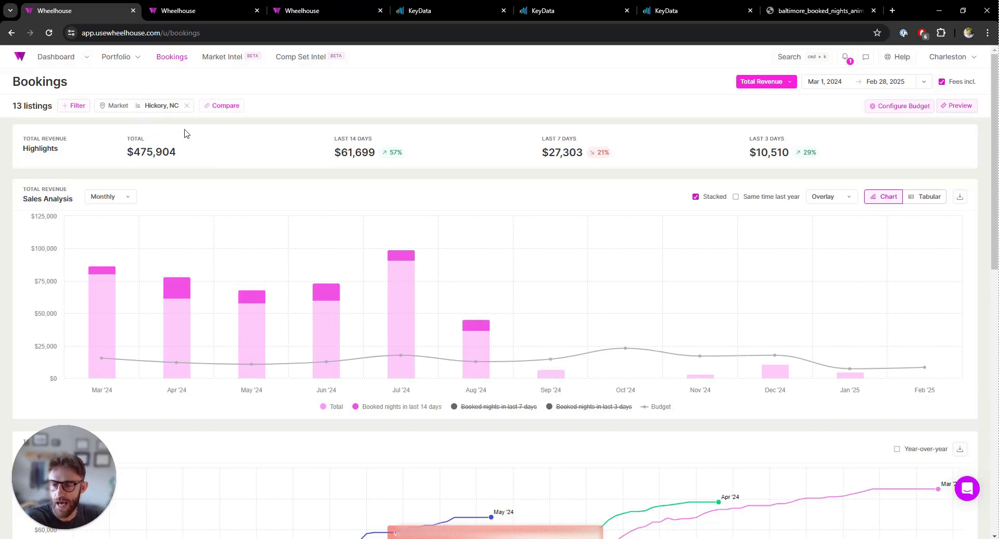
left_click(81, 108)
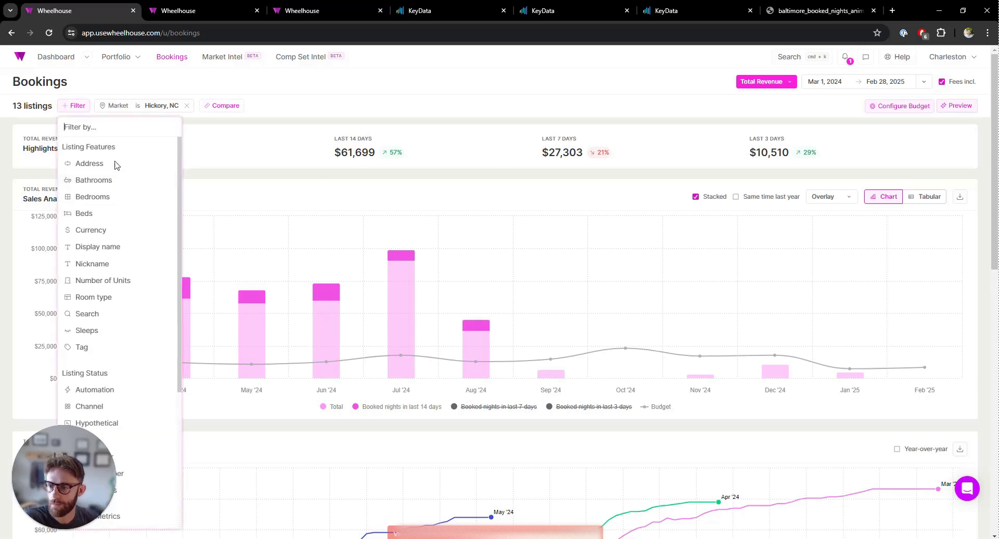
left_click(261, 158)
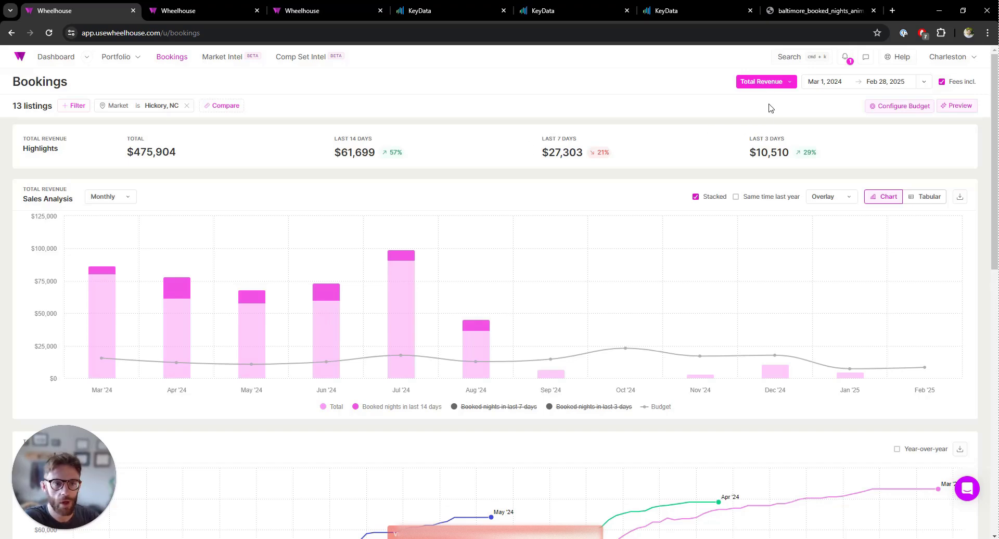
View the Sales Analysis by booked nights and by adjusted occupancy, examining the March and April 2024 bars.
left_click(773, 88)
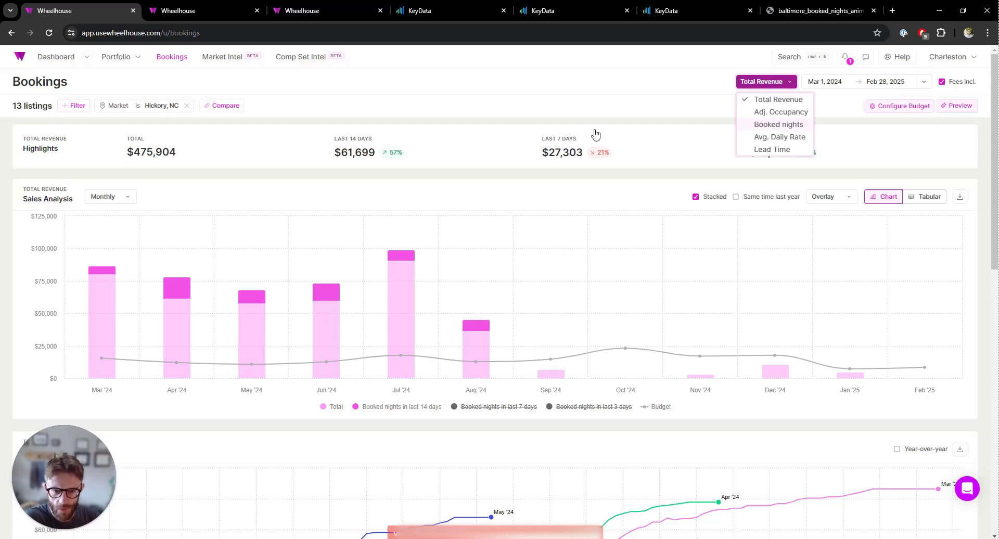
key("Return")
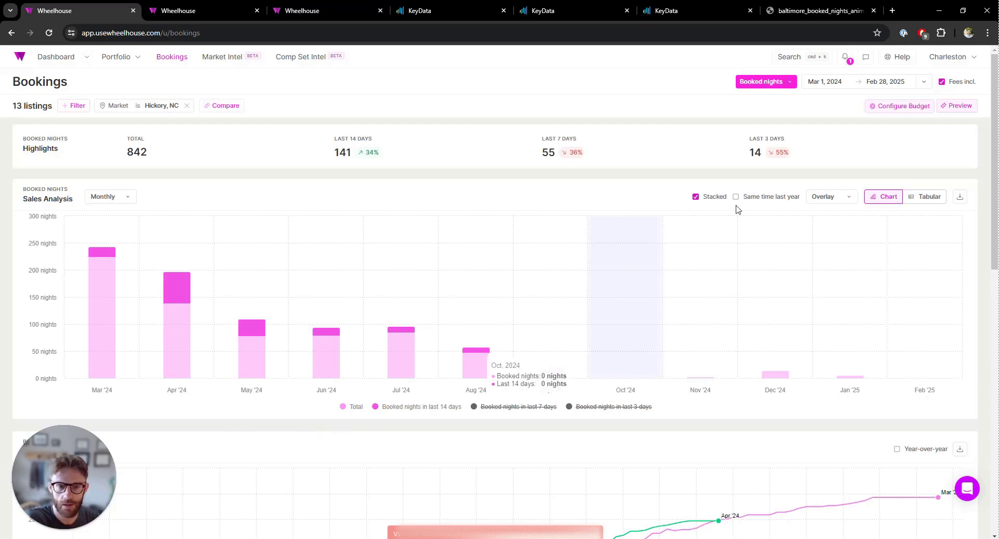
left_click(760, 85)
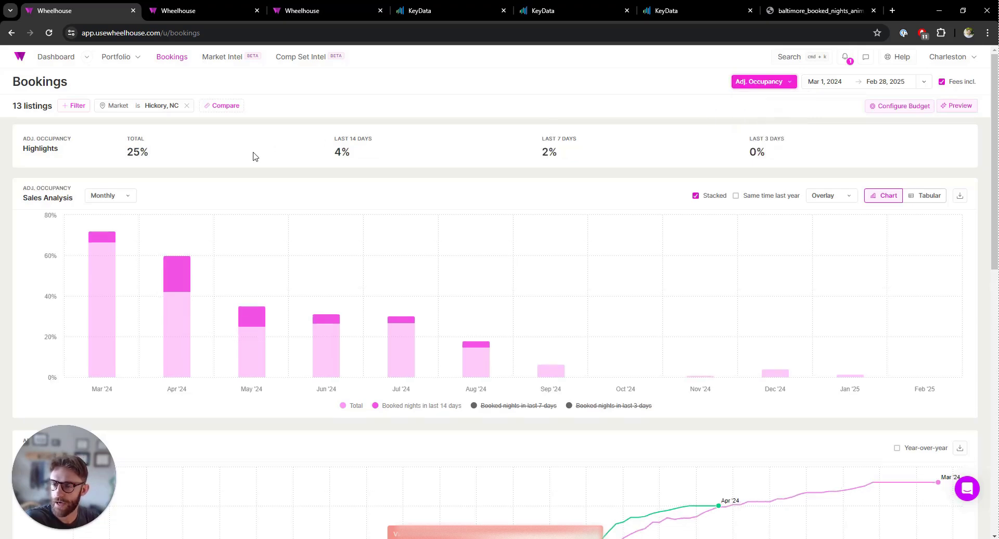
mouse_move(101, 256)
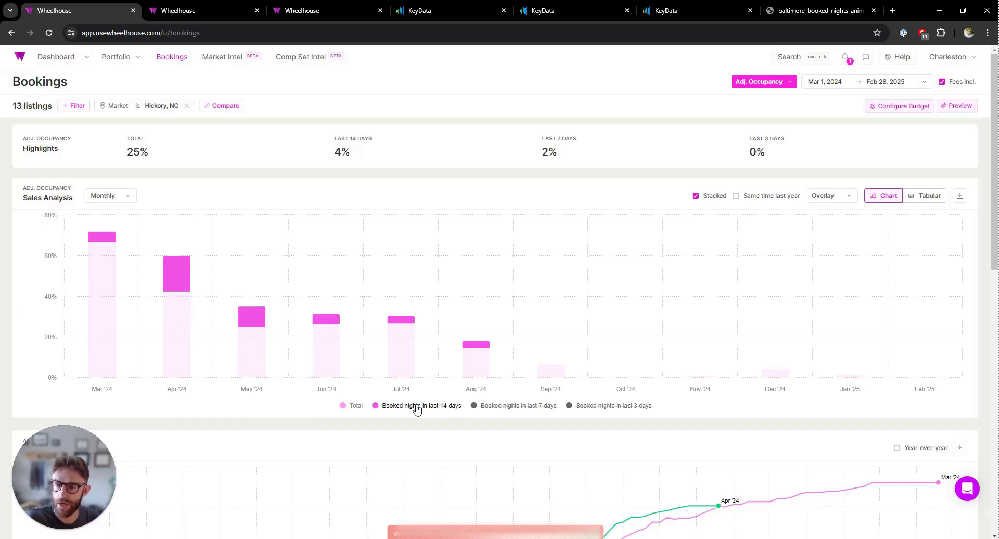
mouse_move(177, 270)
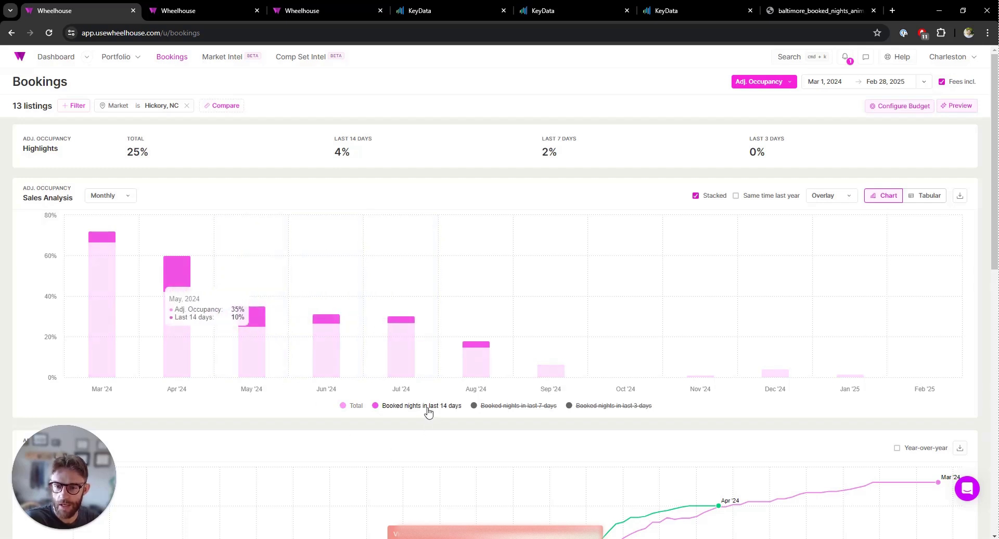
Show the Sales Analysis as daily booked nights and overlay the average daily rate.
left_click(116, 201)
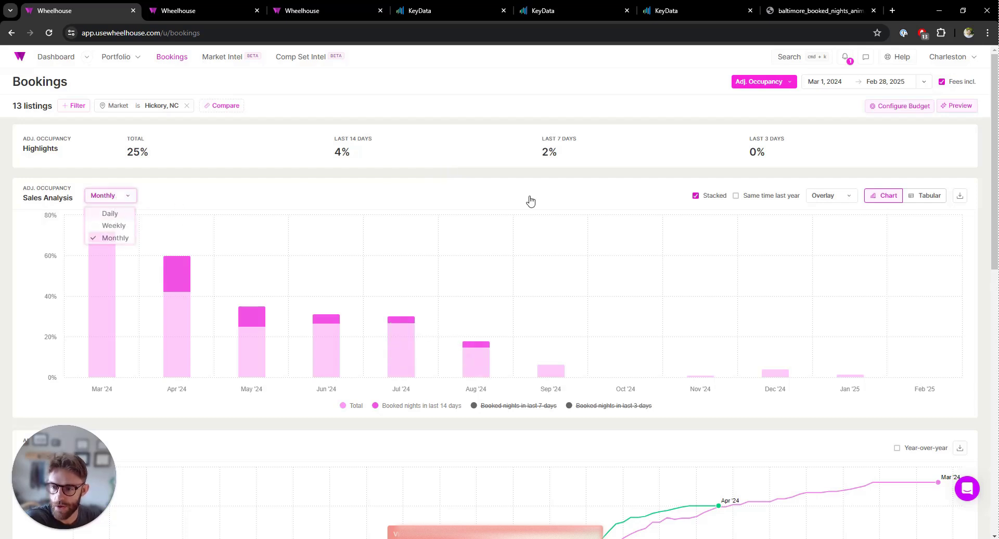
key("Return")
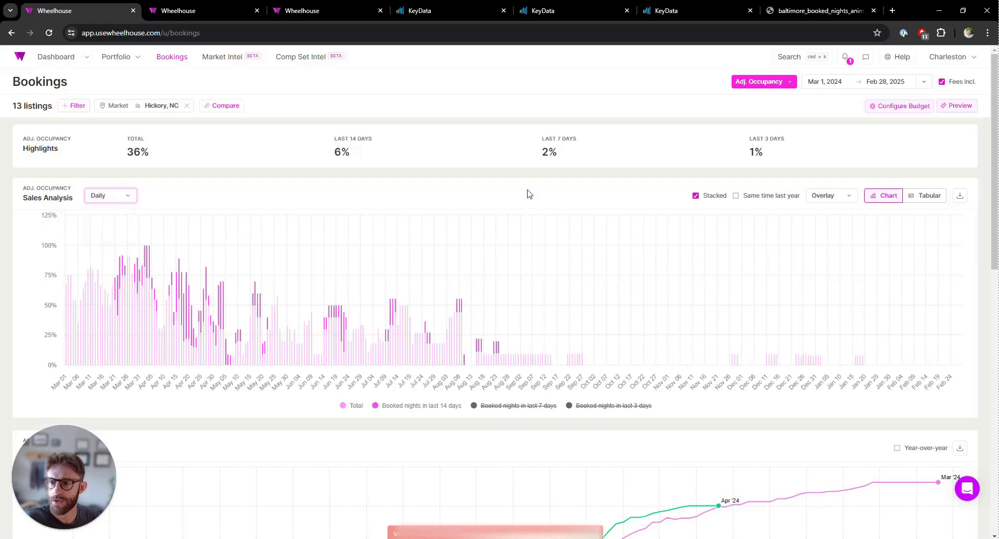
left_click(767, 86)
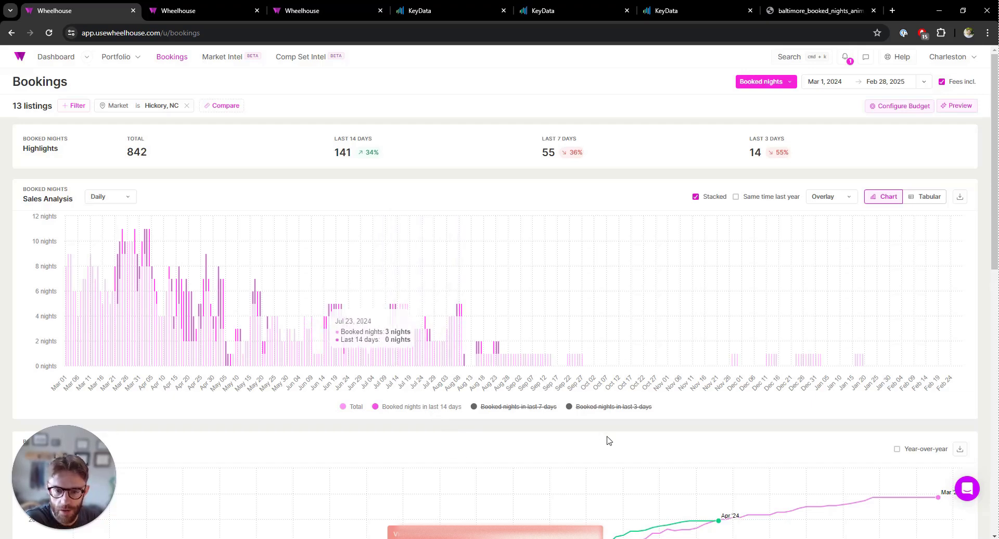
left_click(830, 197)
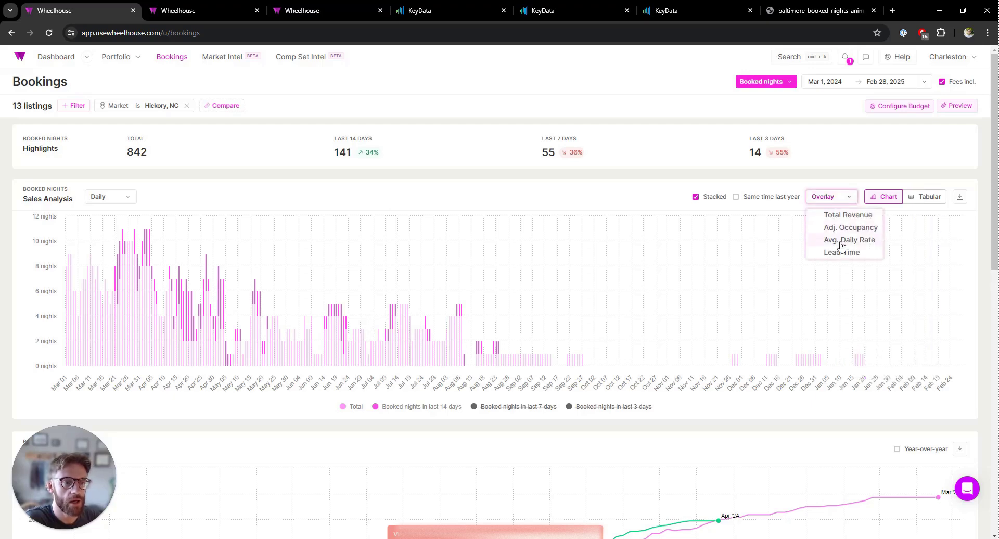
left_click(846, 241)
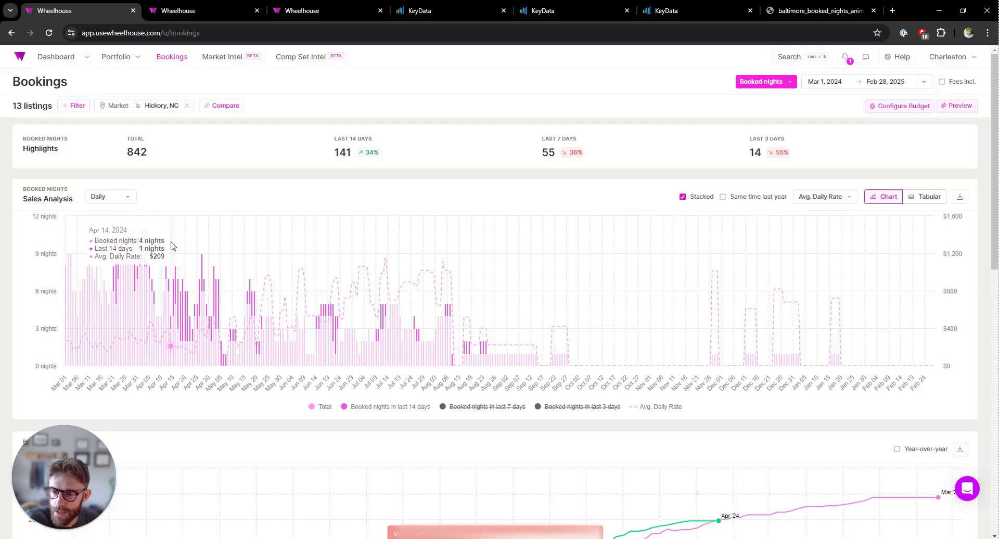
Zoom the daily chart to April 14–27, 2024 to examine booked nights against rates, and reset the zoom.
left_click_drag(173, 245, 204, 247)
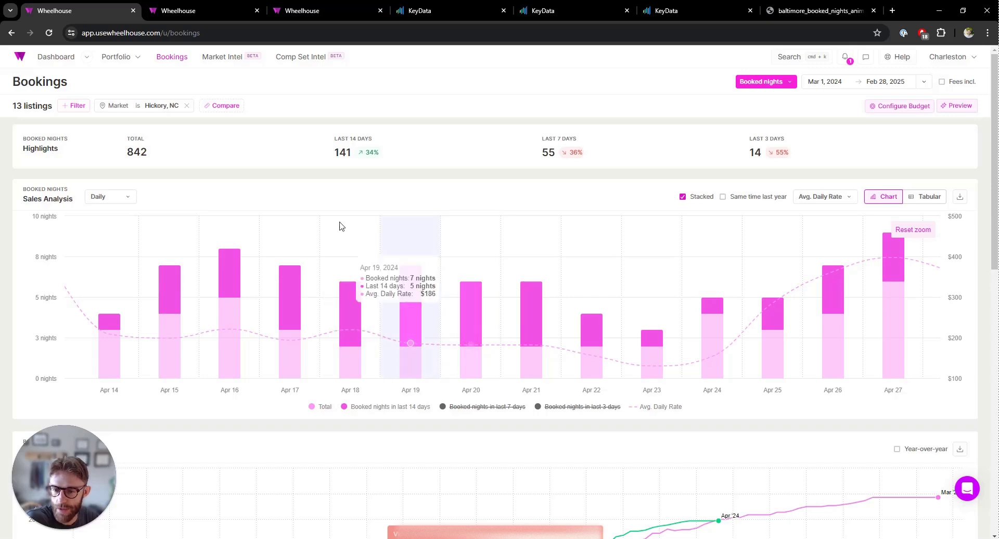
left_click(912, 230)
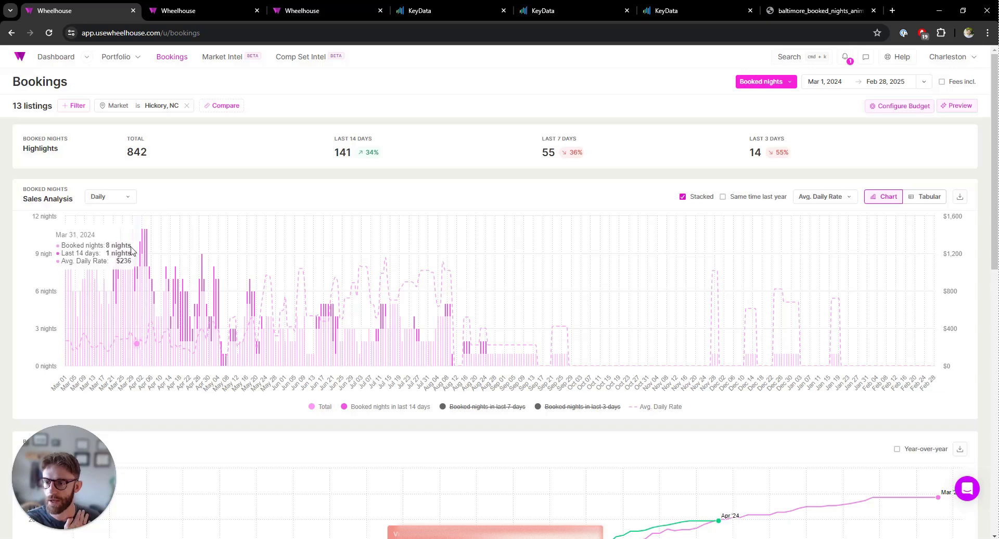
Switch to the portfolio calendar, jump to today's date and review the listings' prices into early April.
left_click(193, 13)
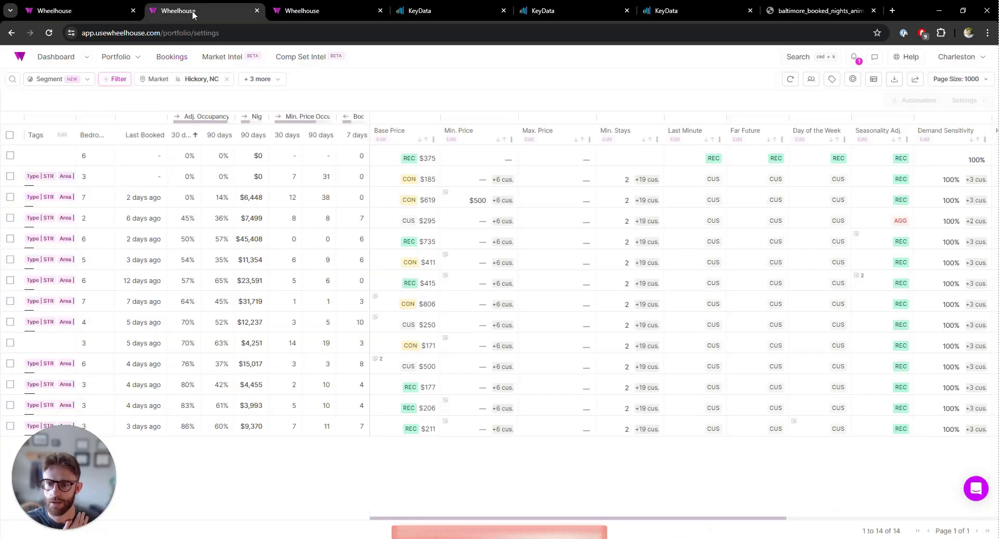
left_click(312, 11)
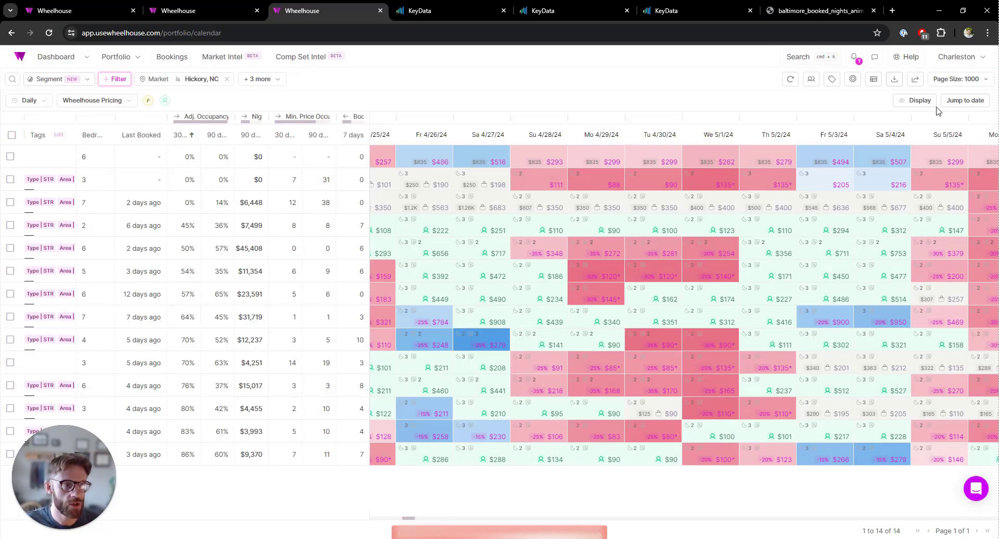
left_click(953, 101)
left_click(708, 125)
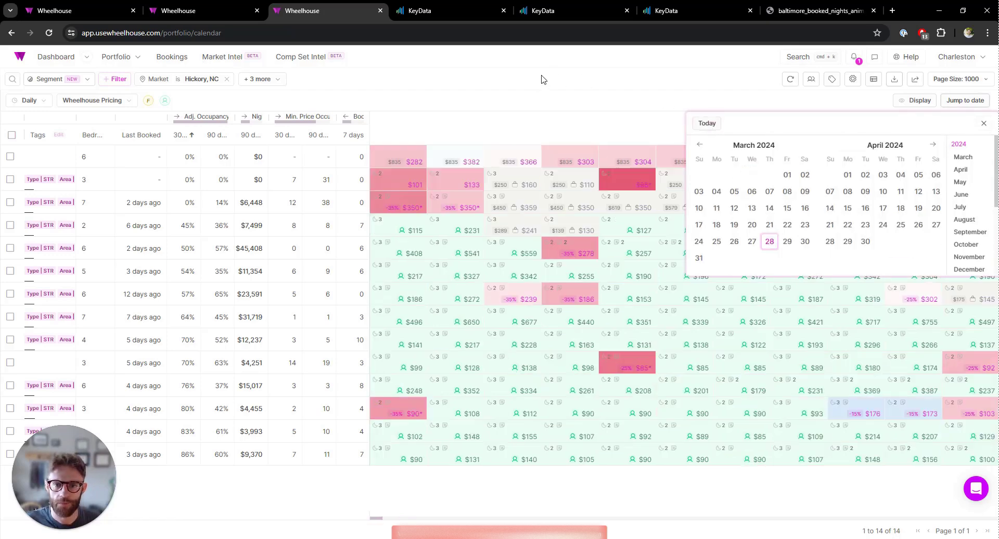
mouse_move(455, 213)
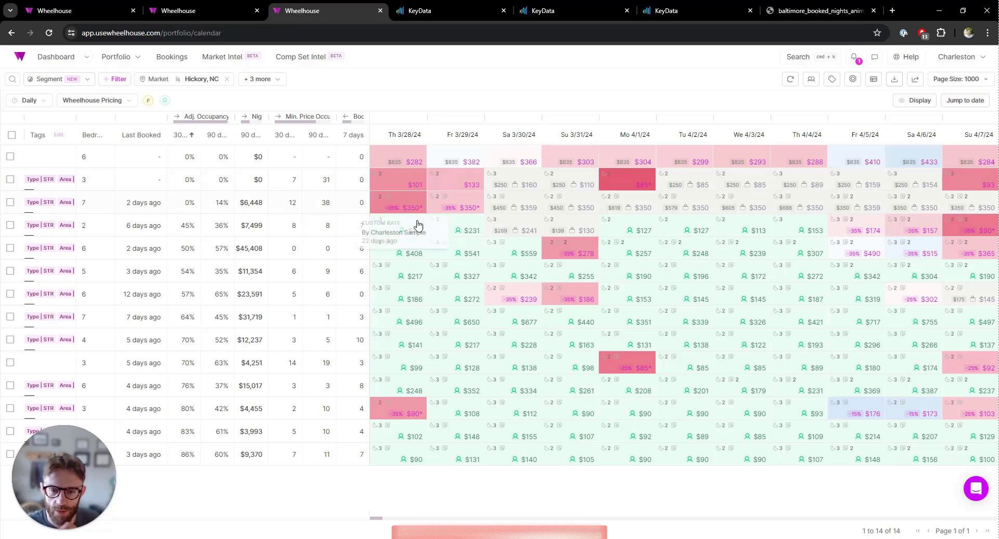
scroll(564, 368, "right", 2)
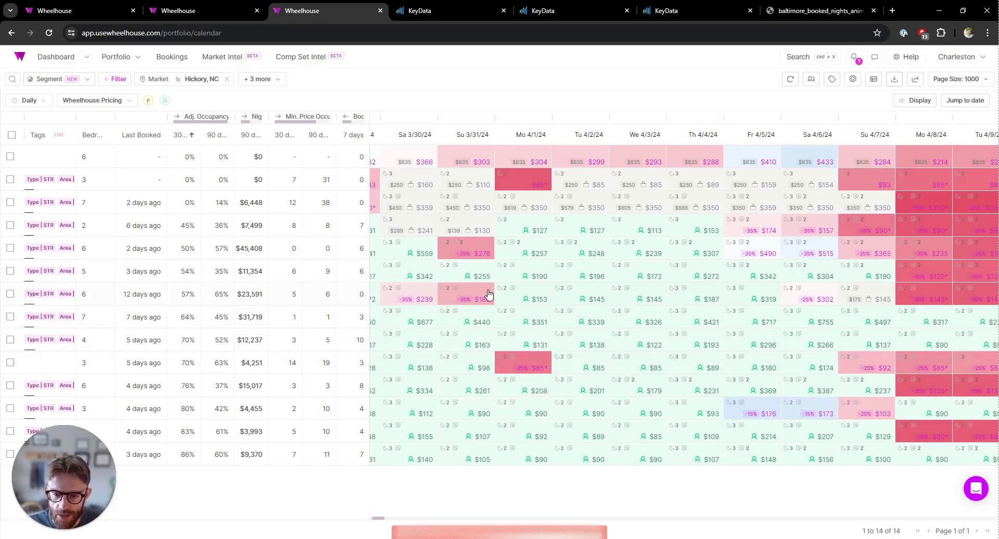
Select March 30–31, 2024 for all 14 listings, clear the selection and examine the calendar prices for April 6–16.
left_click_drag(395, 302, 479, 306)
left_click(11, 135)
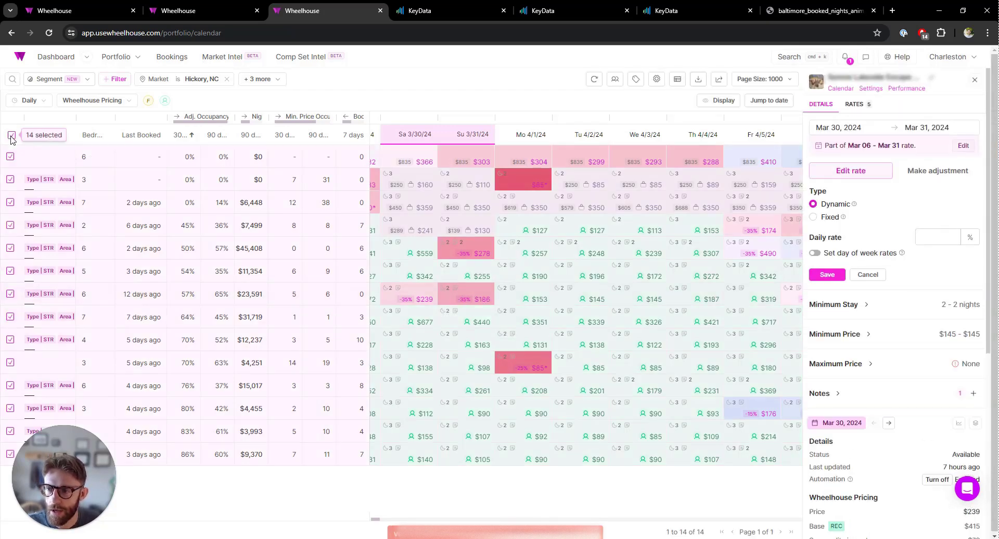
scroll(495, 329, "right", 3)
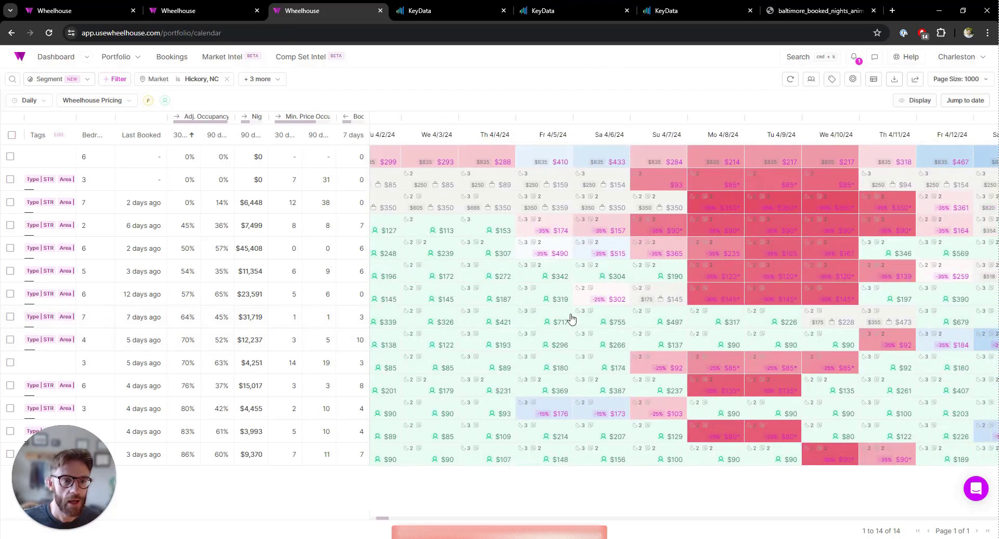
scroll(571, 318, "right", 4)
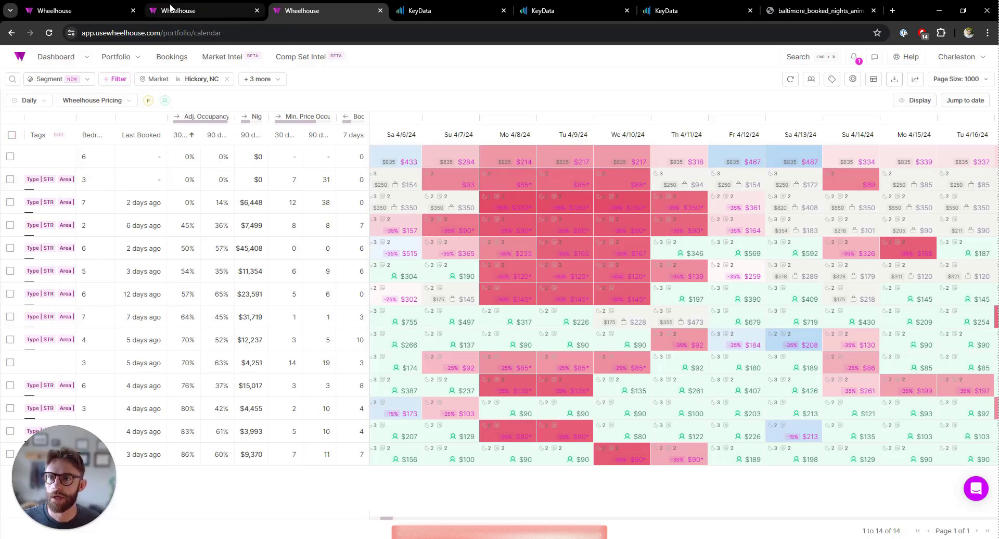
Return to the Bookings chart and zoom to April 2–19, 2024 to compare daily booked nights with rates.
left_click(85, 5)
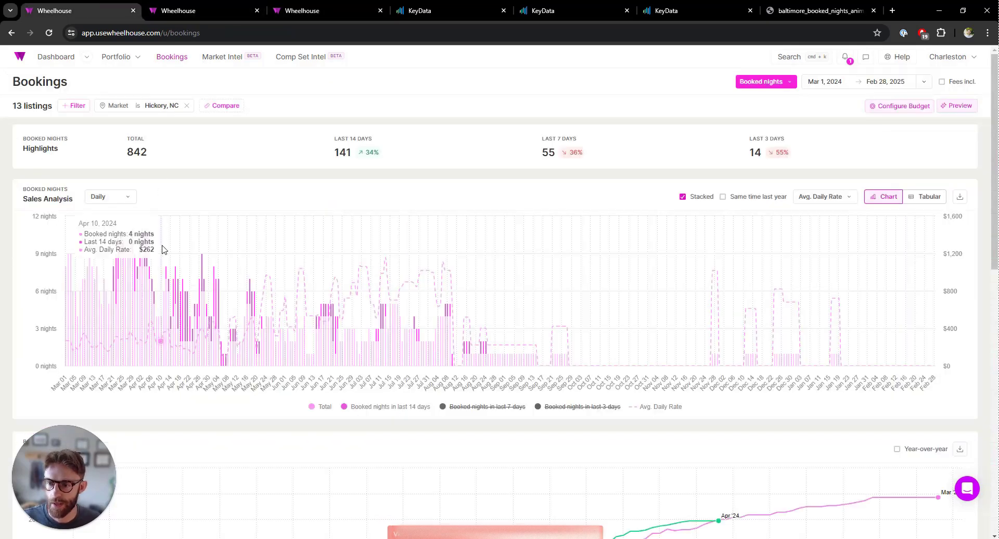
left_click_drag(142, 255, 181, 263)
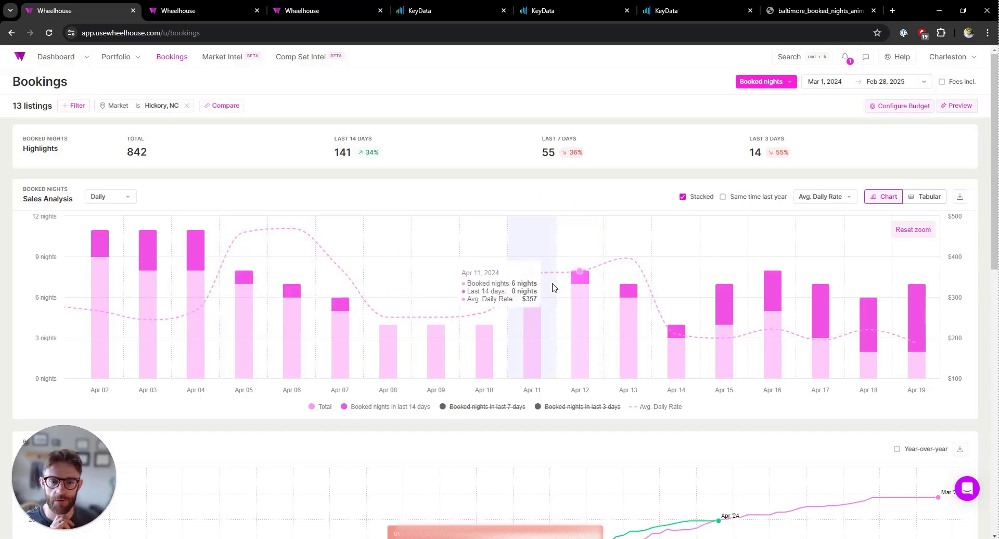
Return to the portfolio calendar and check the demand background's color scale in the display settings.
key("ctrl+3")
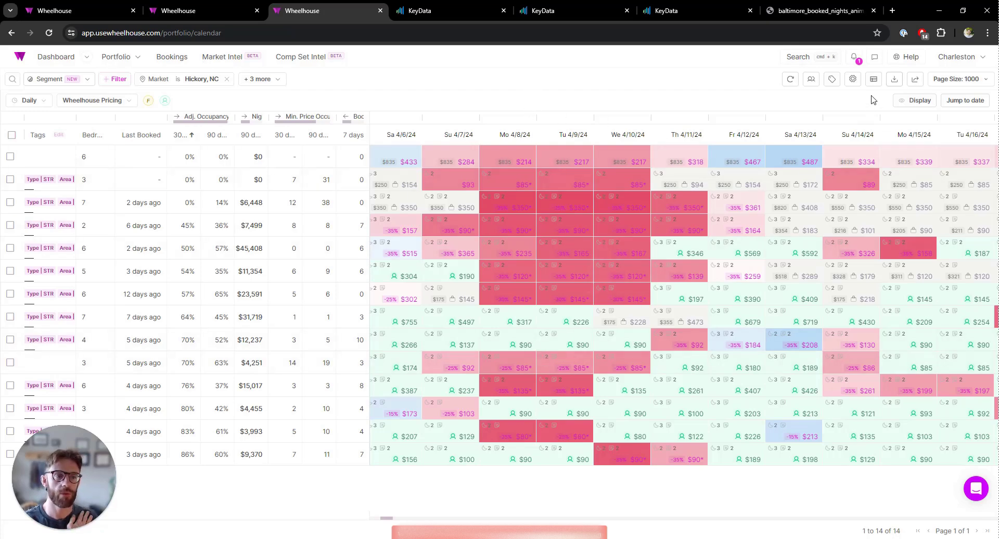
left_click(916, 100)
mouse_move(844, 237)
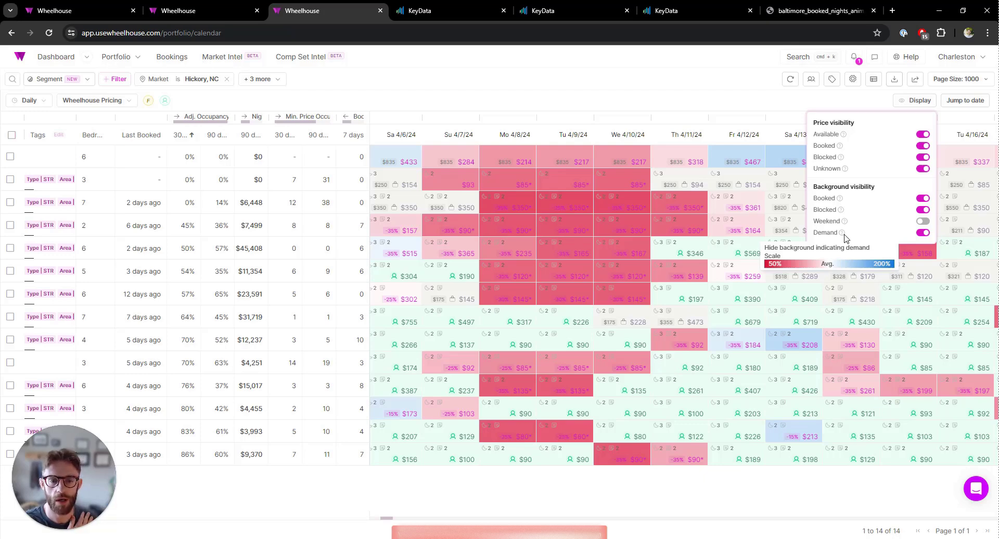
left_click(919, 100)
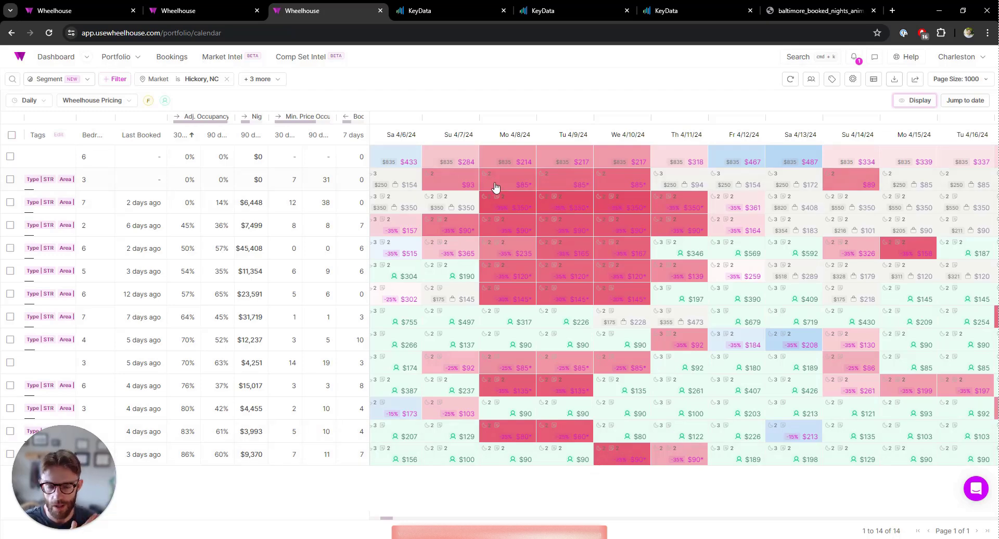
Turn off the demand background in the calendar's display settings.
left_click(915, 101)
left_click(922, 232)
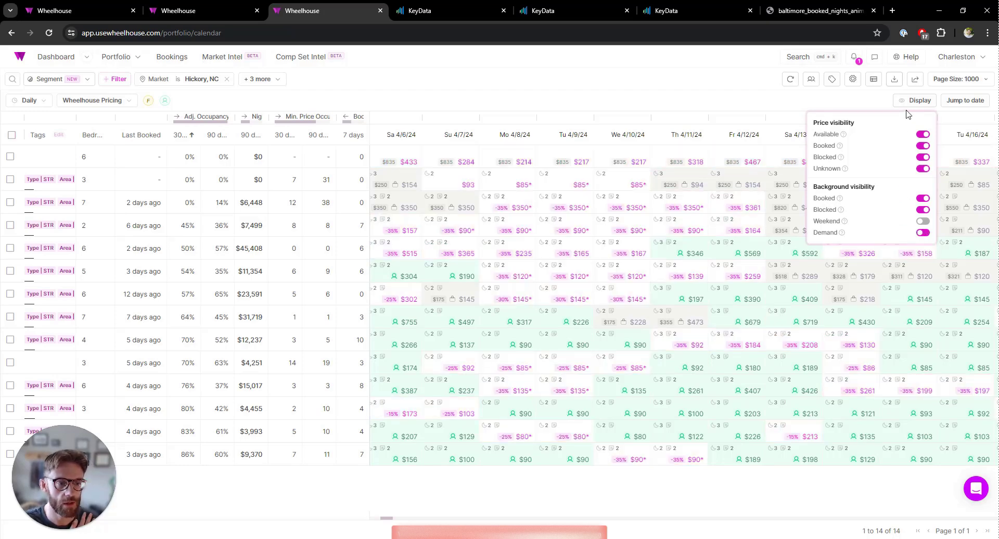
left_click(697, 113)
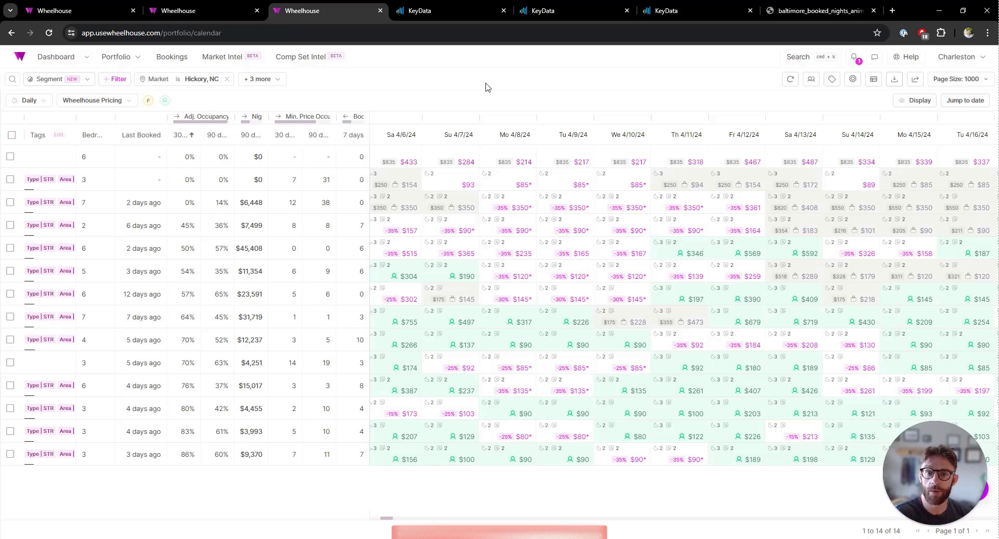
Select April 7–11, 2024 for 12 listings from the third row down and choose to adjust their existing minimum prices.
mouse_move(531, 234)
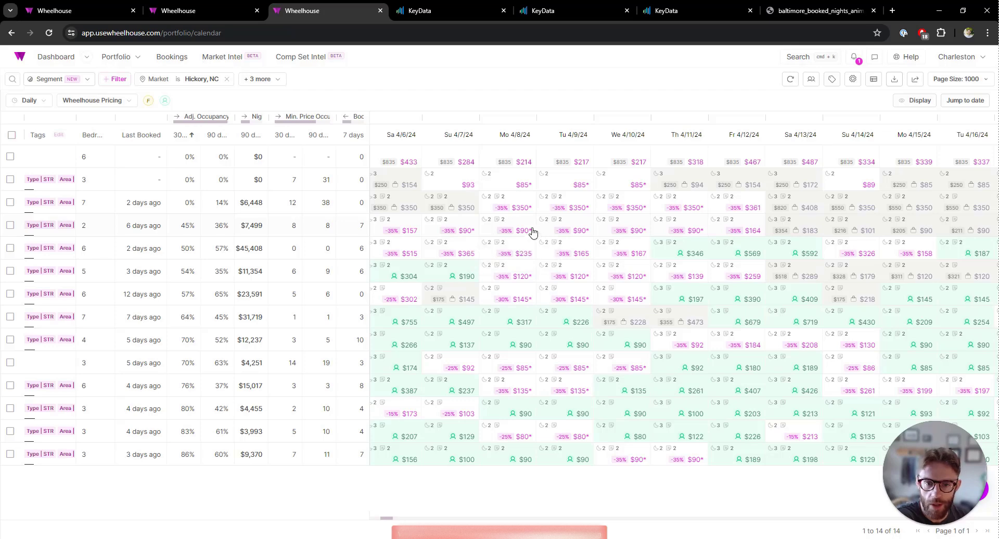
left_click_drag(459, 206, 624, 245)
left_click_drag(624, 348, 627, 454)
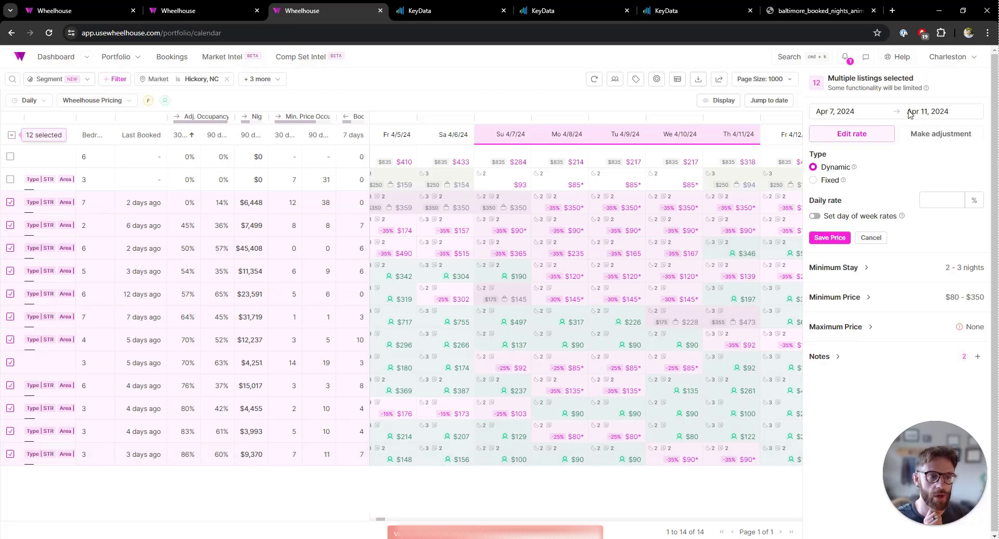
left_click(867, 298)
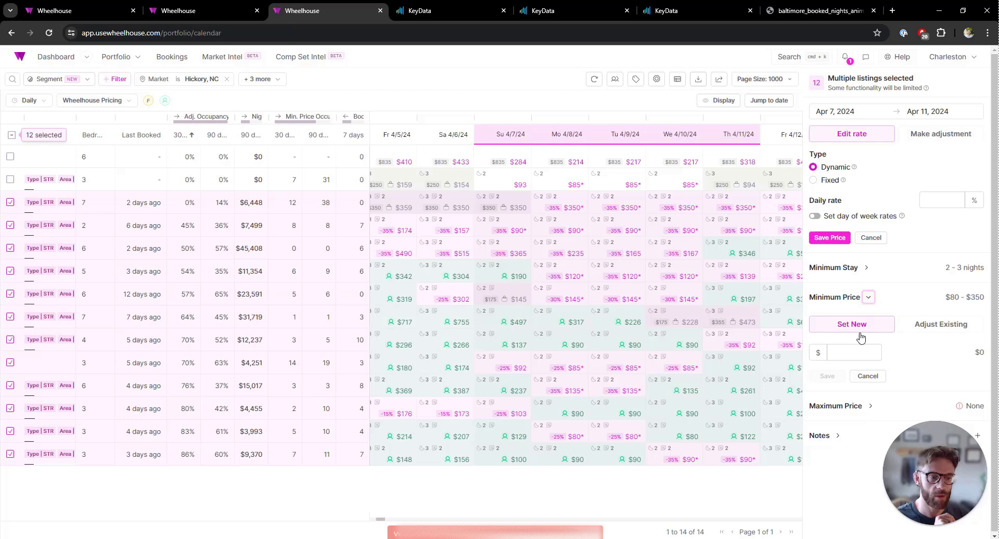
left_click(940, 328)
Preview a -10% adjustment to the selected listings' existing minimum prices and cancel it without saving.
left_click_drag(948, 297, 990, 301)
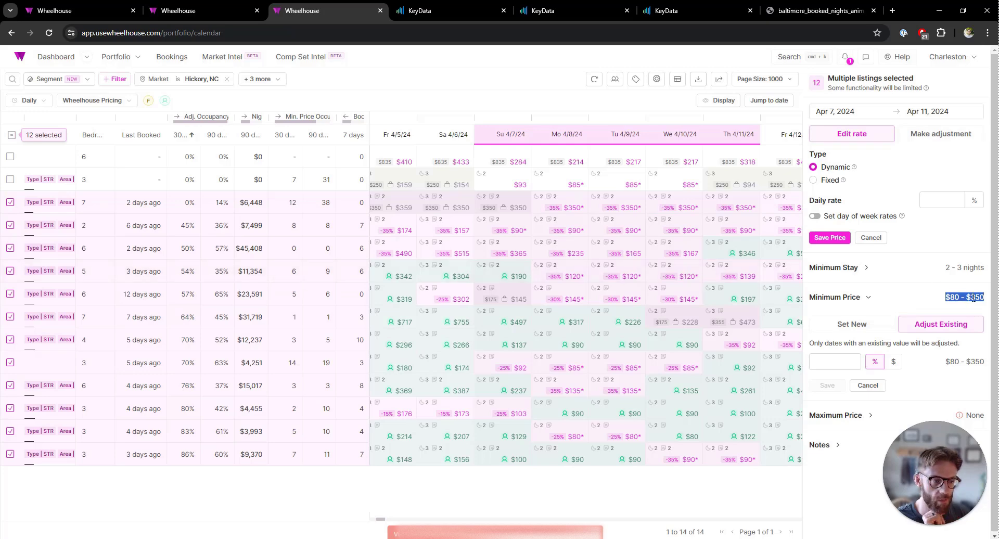
left_click(841, 367)
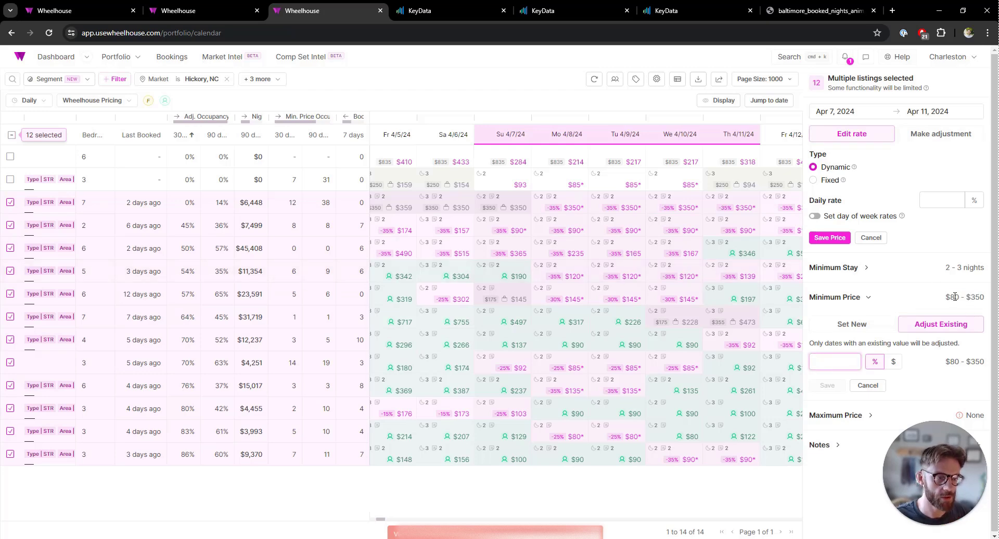
left_click_drag(945, 297, 958, 298)
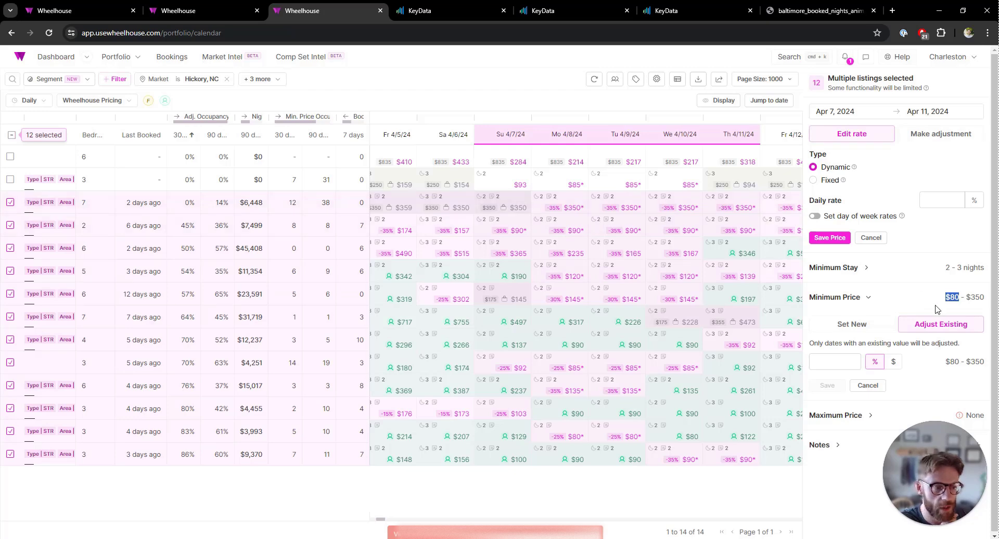
left_click(841, 359)
type("-")
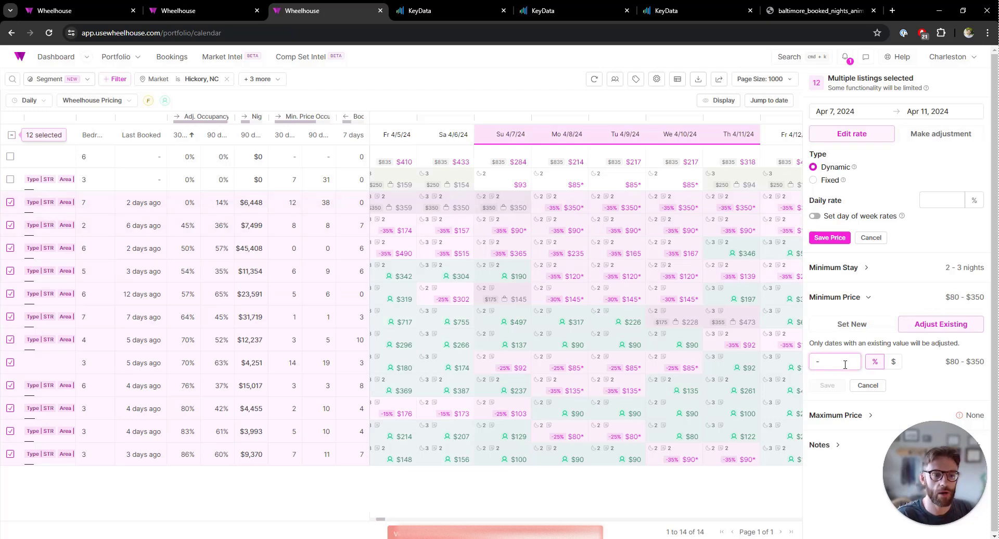
type("10")
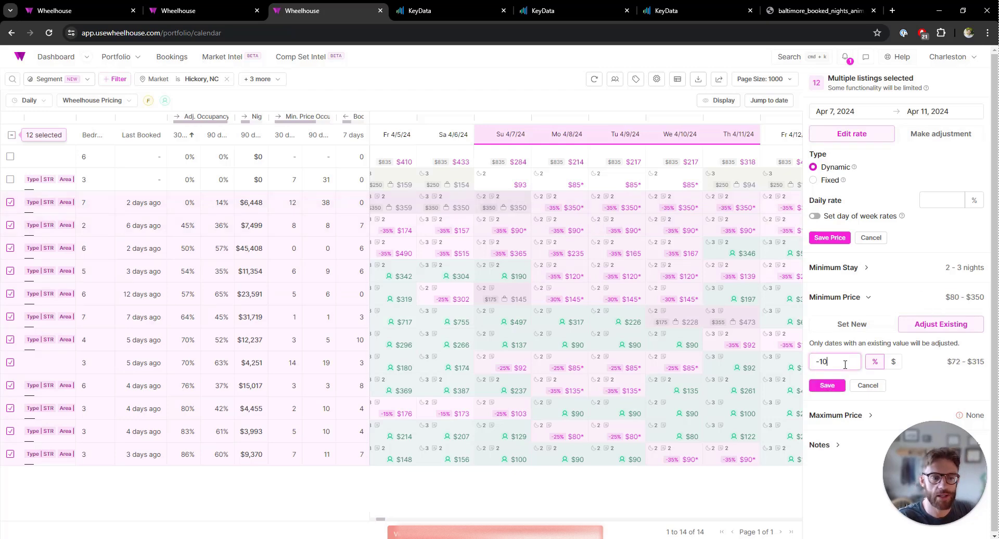
left_click(870, 388)
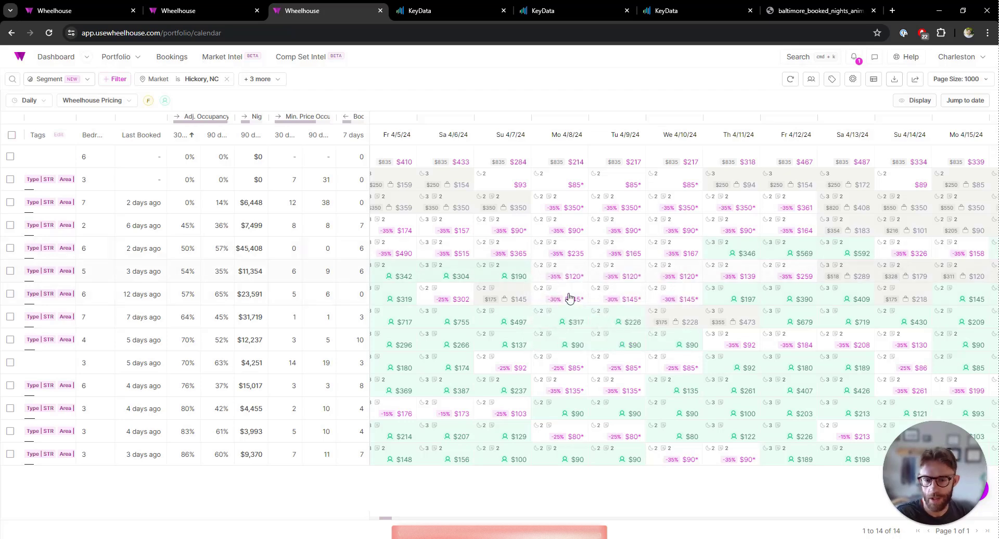
Select April 5–10, 2024 for the 6-bedroom listing at 50% 30-day occupancy, adding the untagged 6-bedroom and the 3-bedroom at 80%.
mouse_move(571, 300)
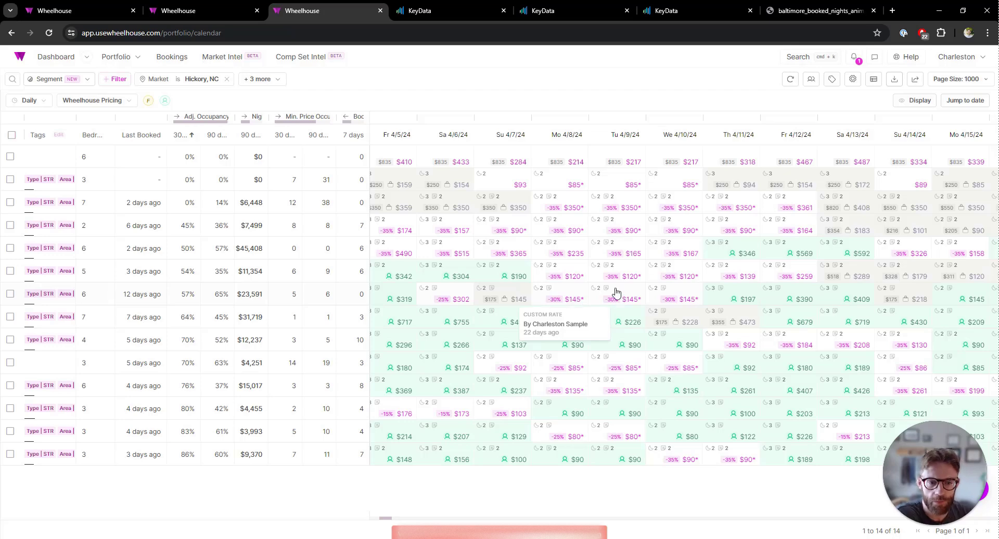
mouse_move(453, 257)
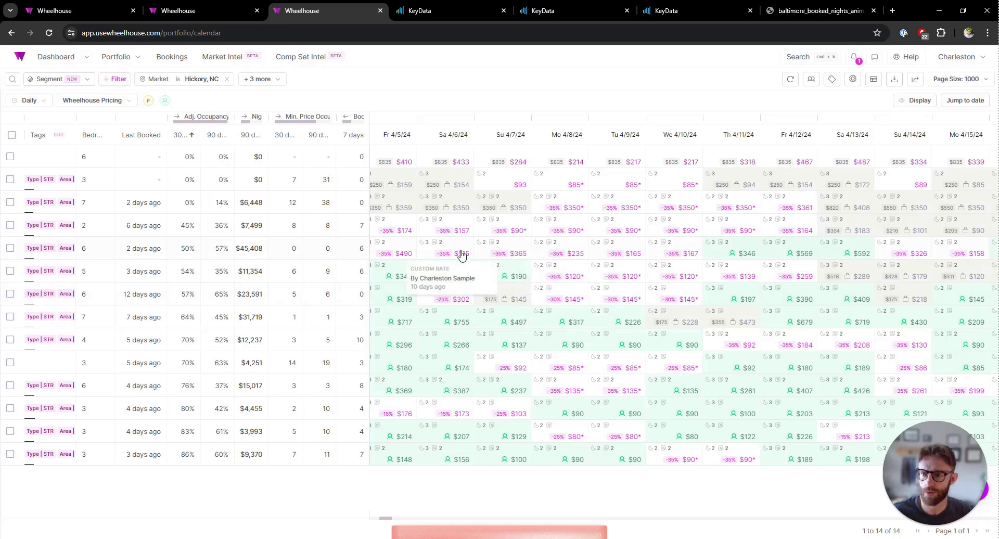
scroll(611, 254, "left", 1)
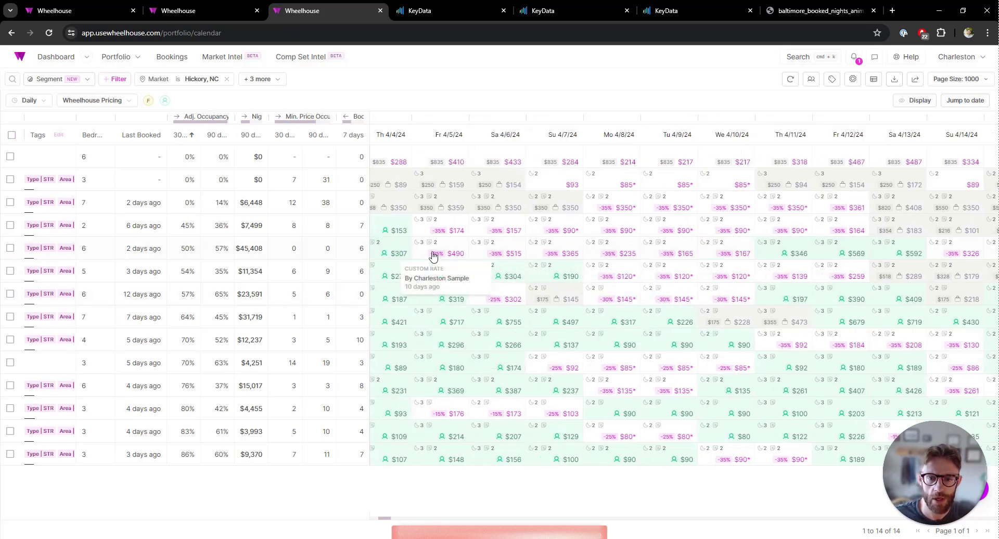
left_click_drag(446, 251, 734, 253)
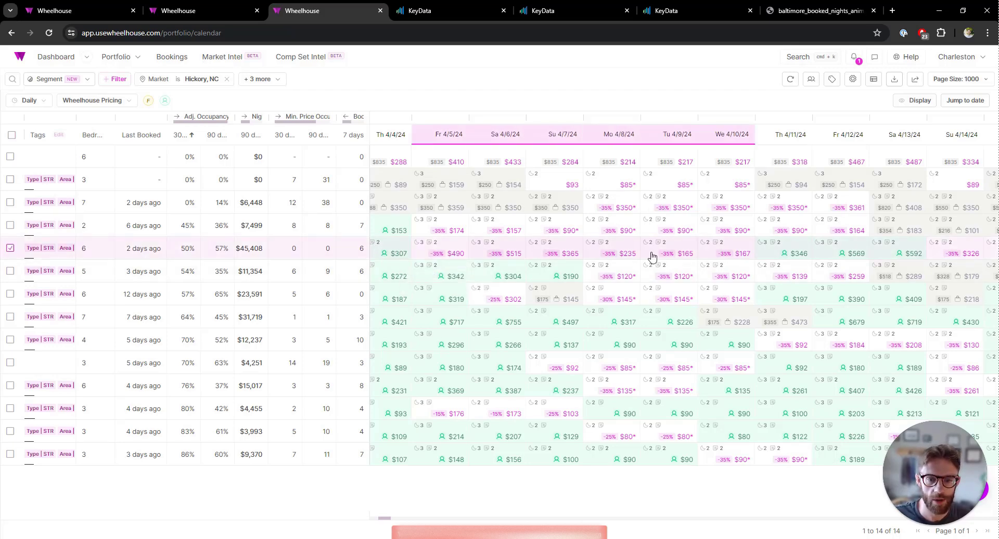
scroll(515, 273, "right", 2)
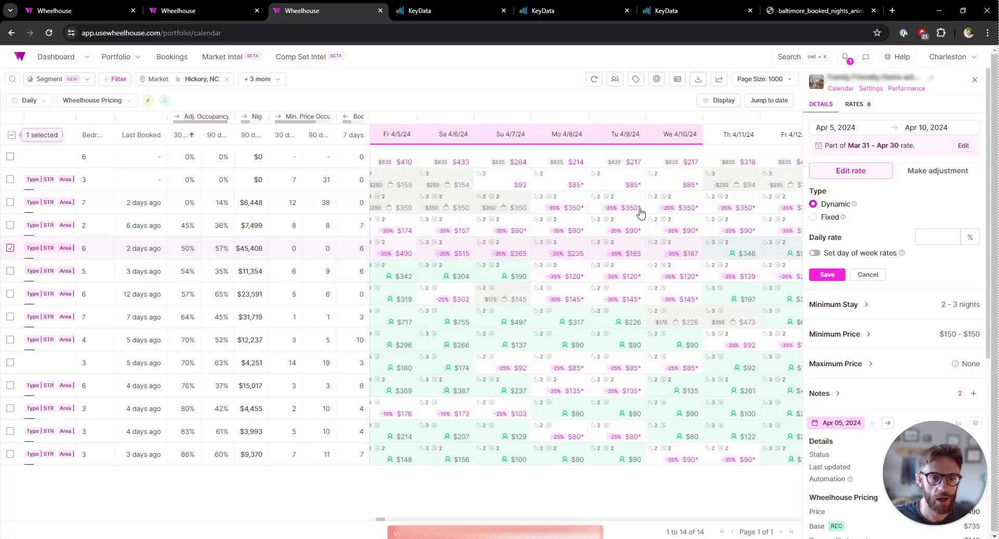
left_click(307, 160)
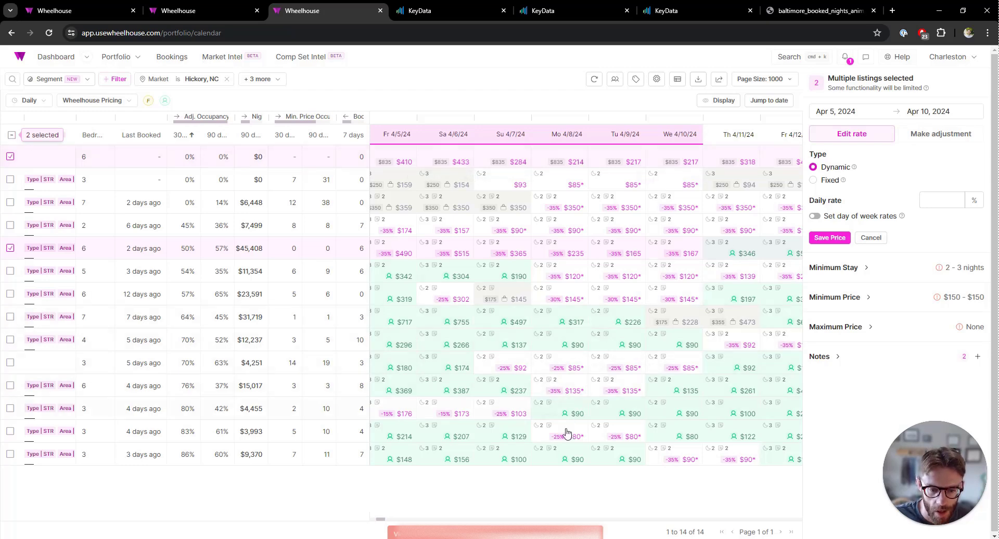
left_click(311, 411)
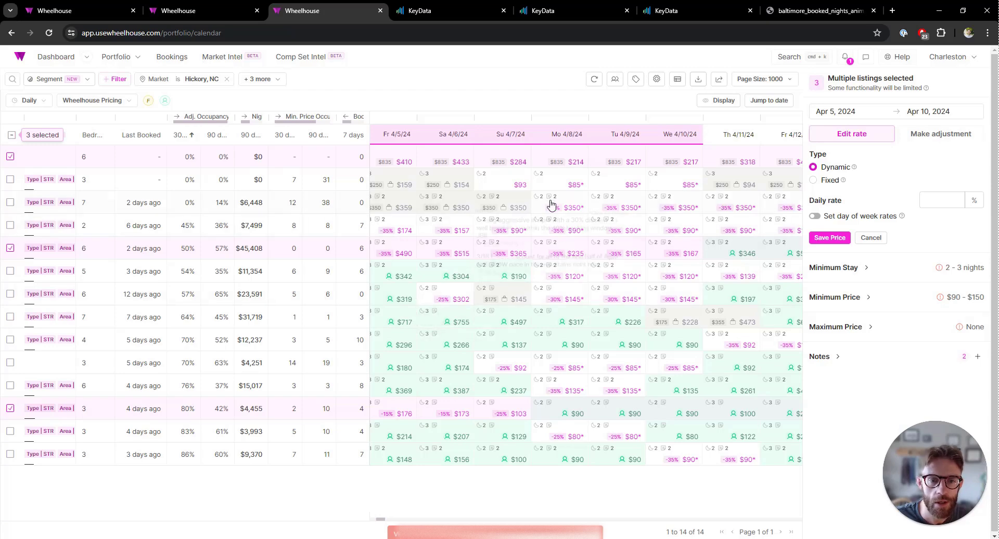
Apply and save a -15% price adjustment on the three selected listings for April 5–10.
left_click(936, 134)
double_click(852, 191)
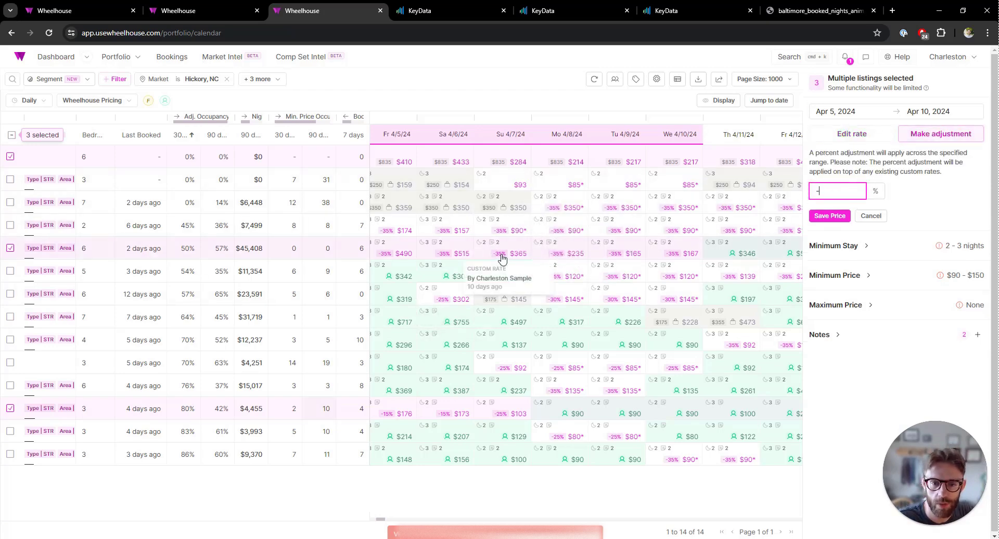
double_click(830, 190)
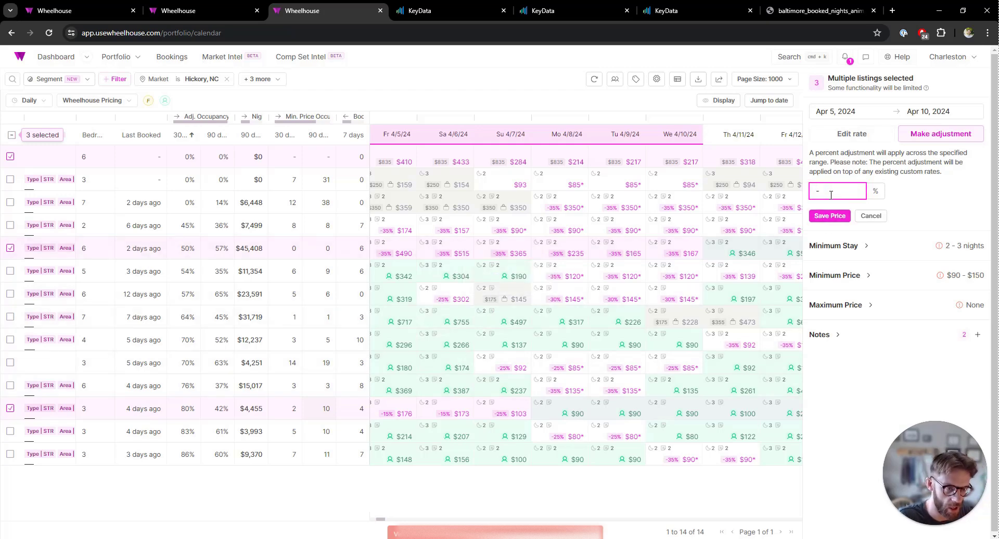
left_click(832, 215)
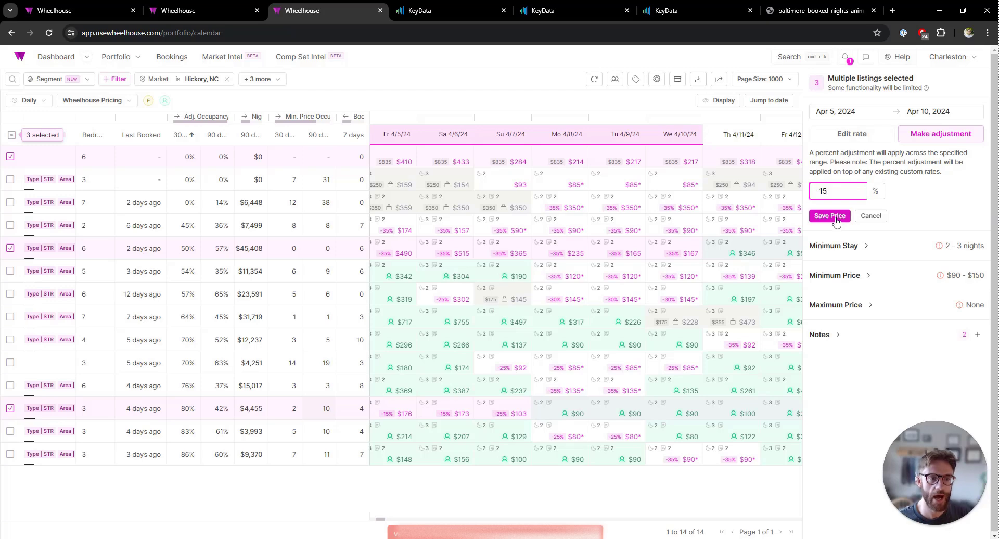
left_click(836, 220)
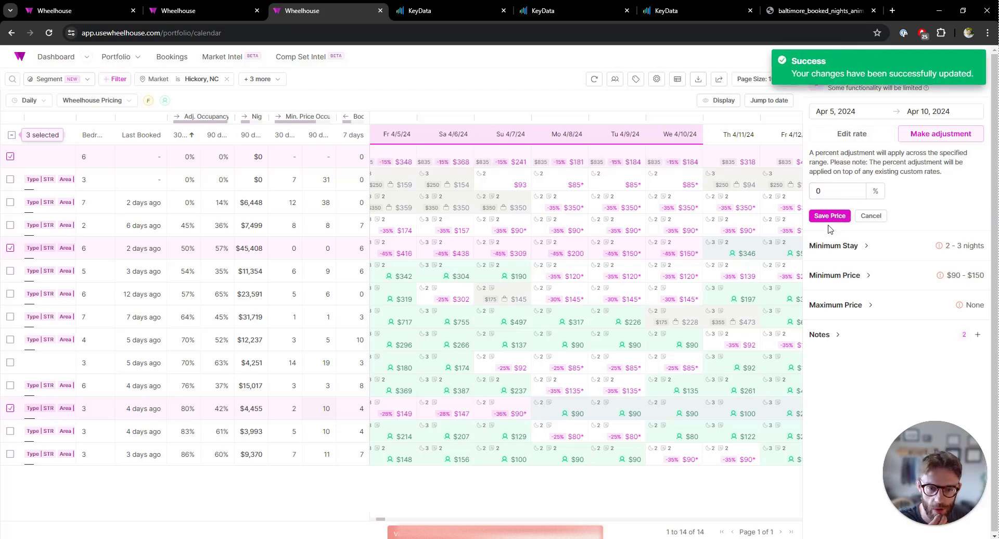
Check the adjusted custom rates and save a further -5% price adjustment on the same three listings.
mouse_move(498, 255)
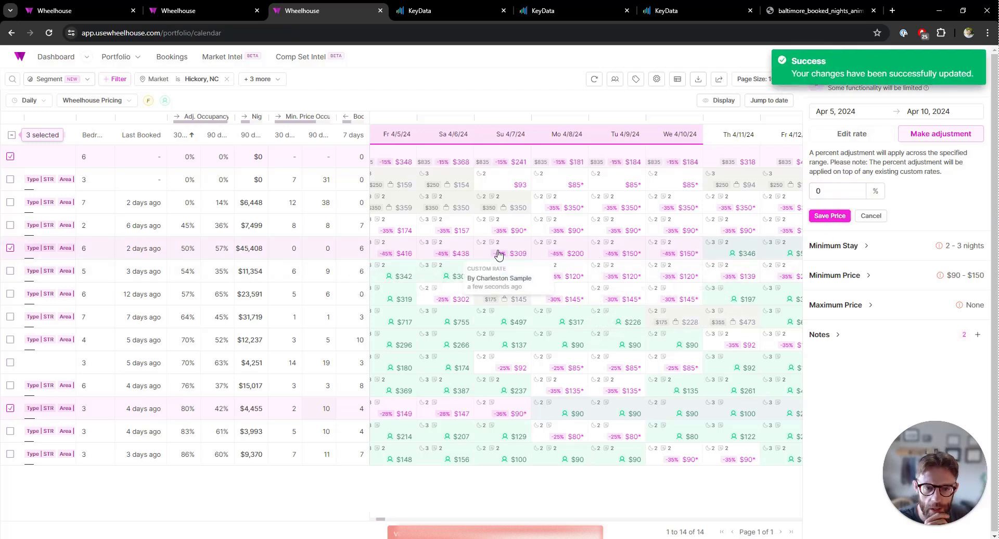
mouse_move(403, 258)
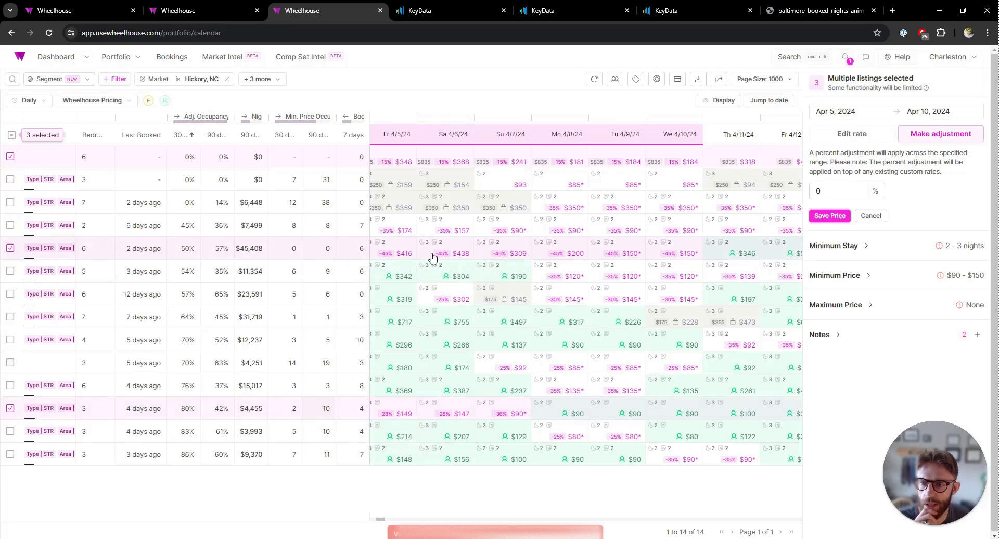
left_click(839, 194)
type("-5")
left_click(832, 216)
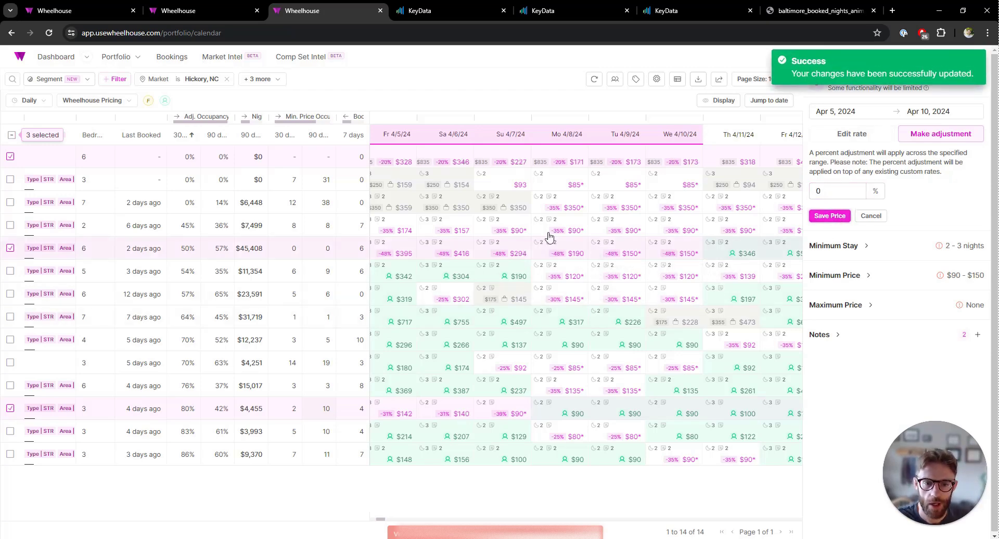
Select April 5–6 for the 6-bedroom listing at 50% occupancy, compare its prices with late March bookings, and clear the selection.
scroll(489, 271, "left", 2)
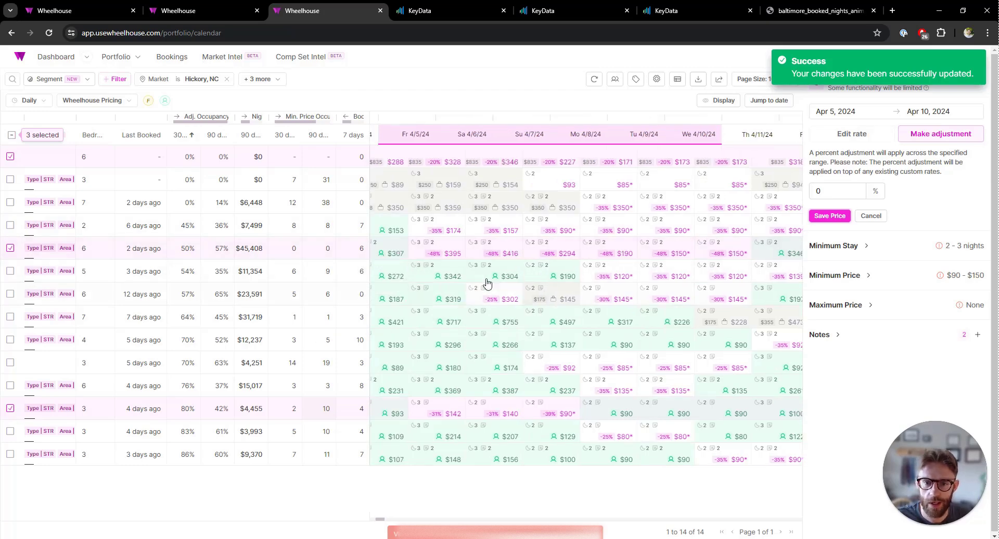
left_click(523, 256)
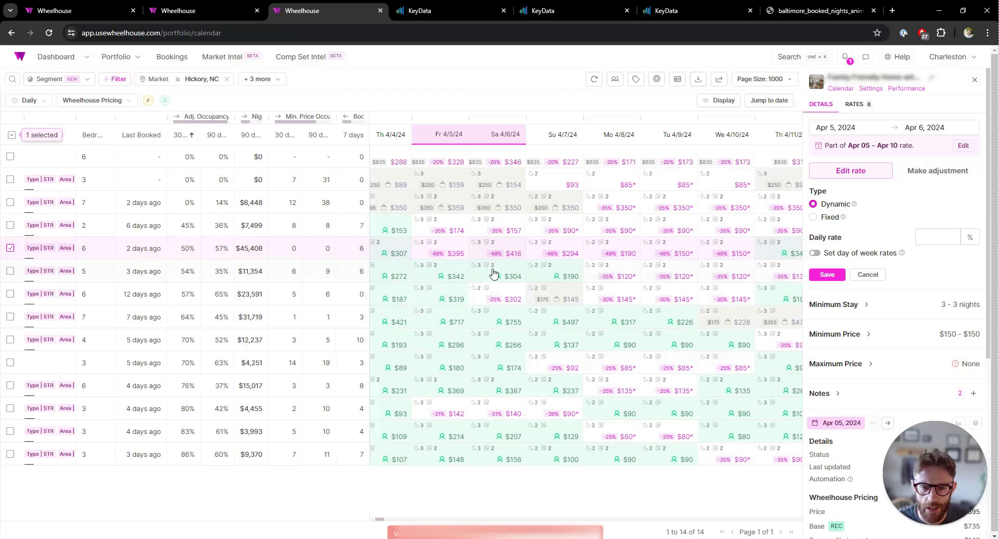
scroll(484, 247, "left", 3)
scroll(484, 249, "left", 3)
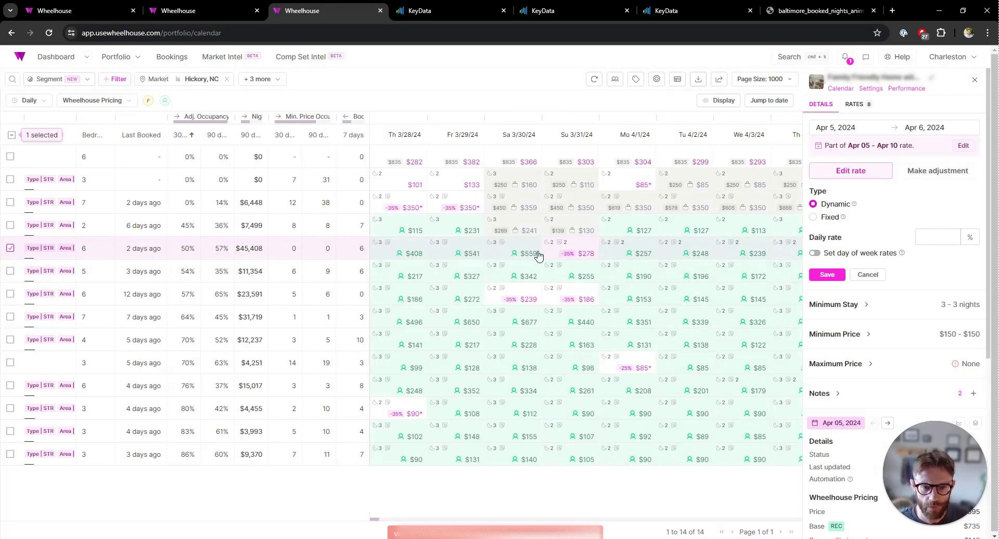
scroll(484, 263, "right", 4)
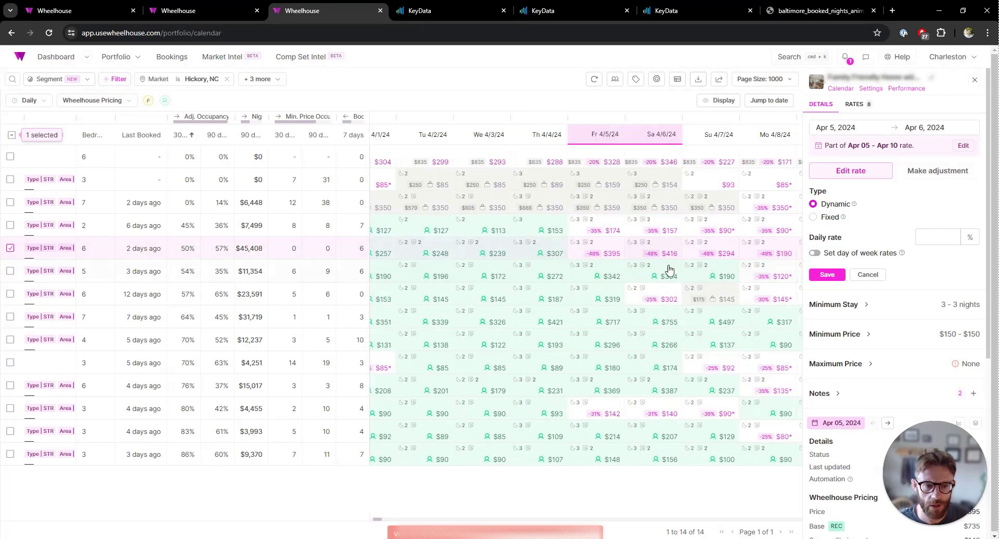
left_click(11, 248)
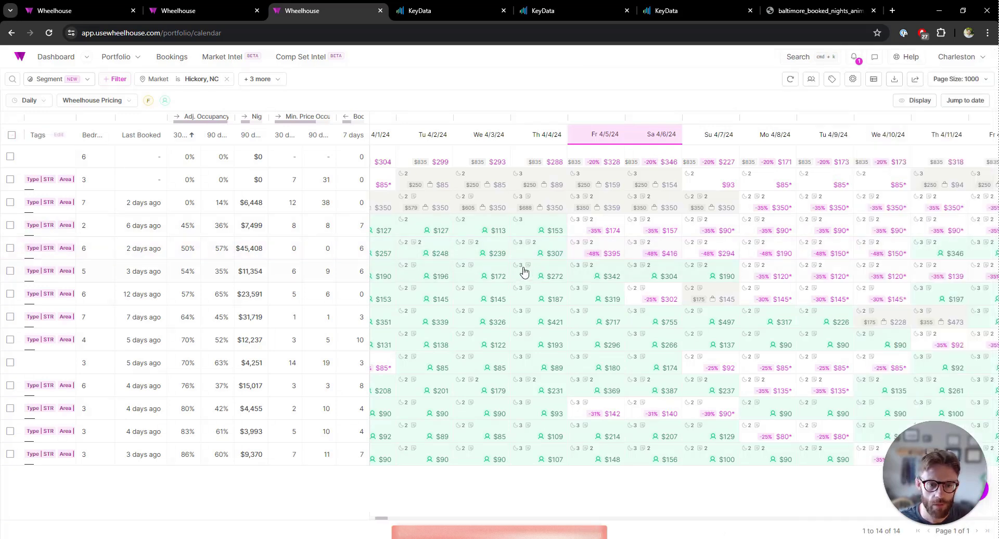
Return to the Bookings chart and reset its zoom to show the full date range.
scroll(525, 272, "right", 3)
left_click(82, 6)
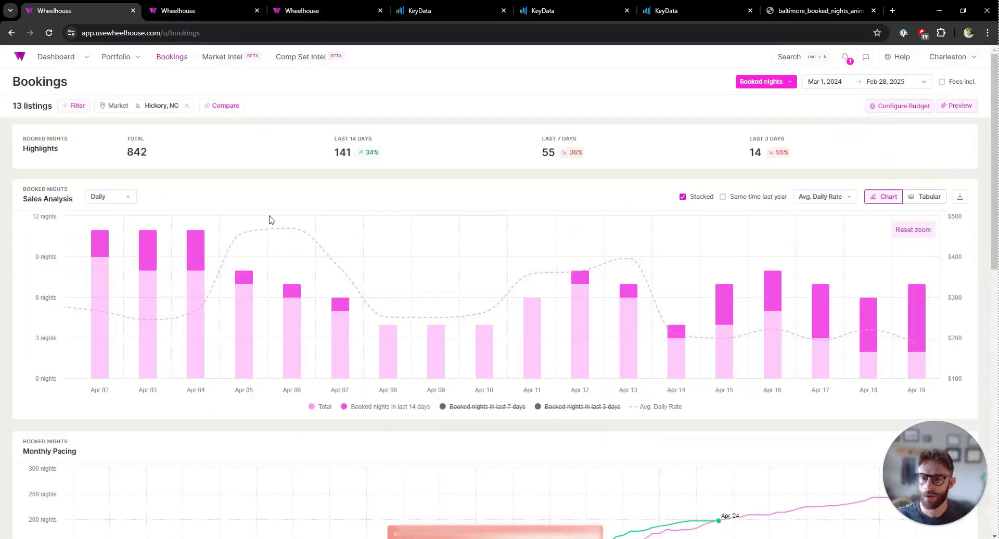
left_click(915, 231)
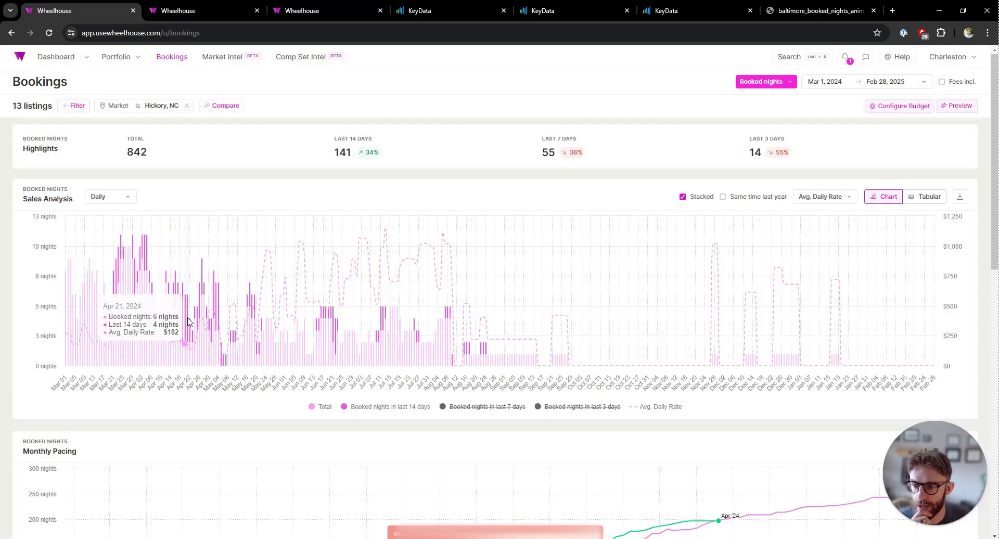
Return to the portfolio calendar and examine the listings' availability and prices for April 15–26.
left_click(307, 5)
scroll(641, 333, "right", 3)
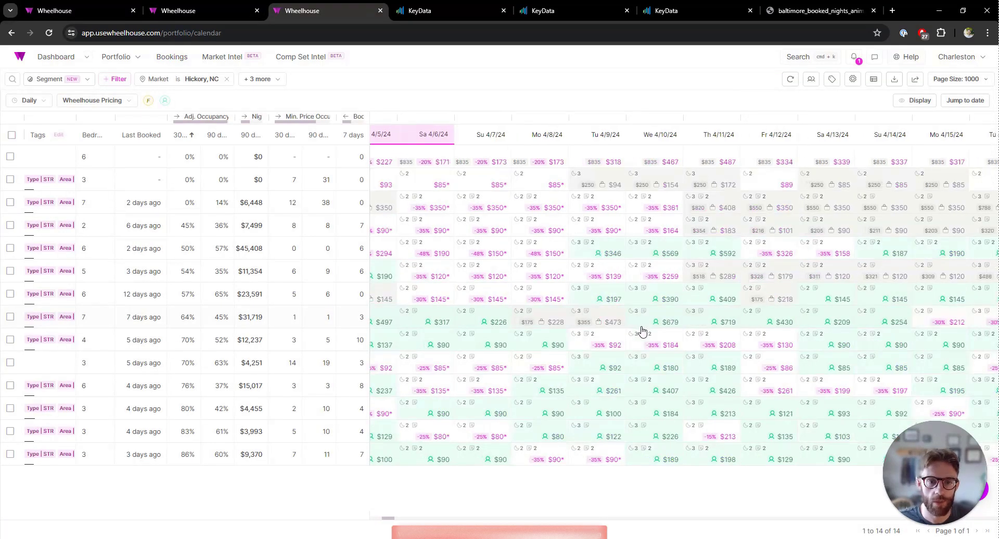
scroll(670, 367, "right", 5)
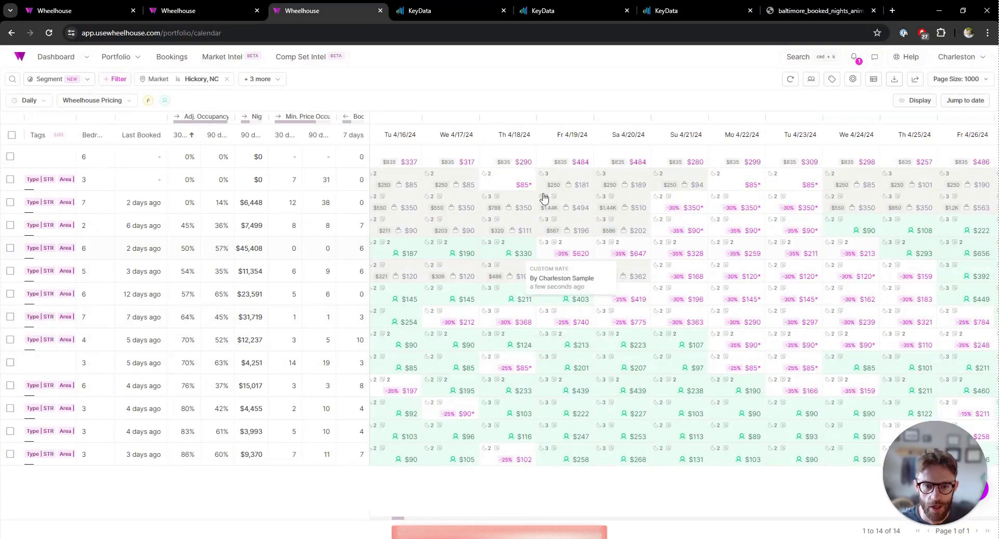
scroll(526, 434, "left", 1)
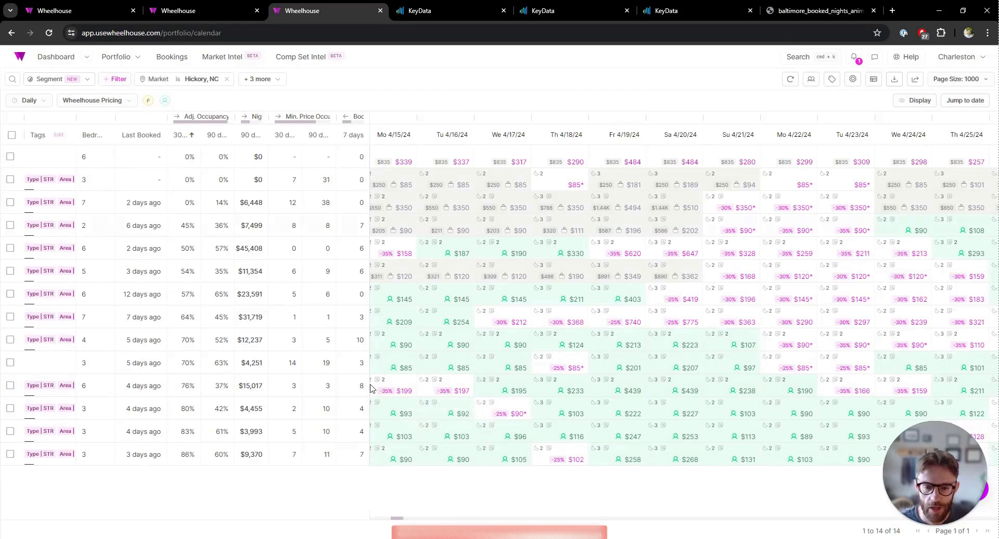
Check the daily bookings on the Bookings chart, return to the portfolio calendar and jump it to May 2024.
left_click(57, 10)
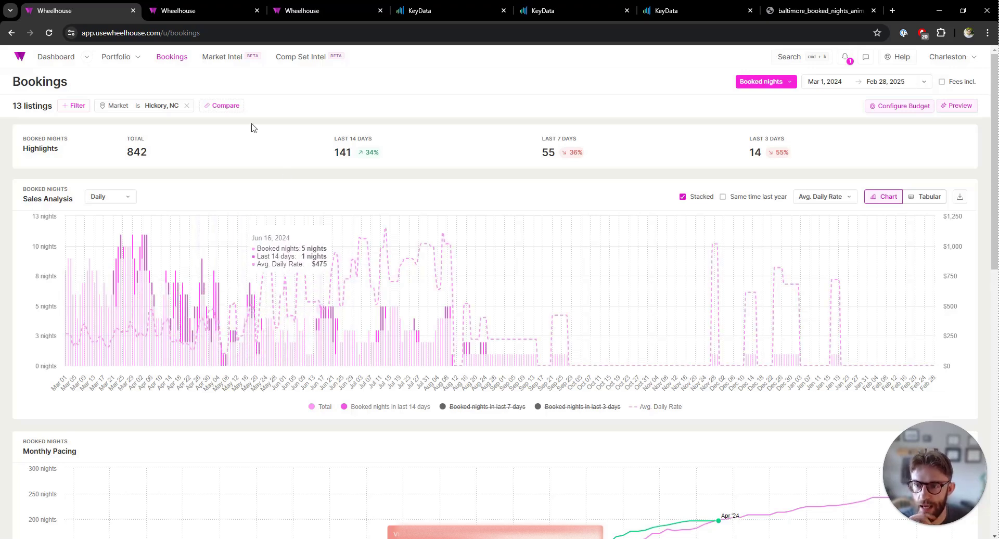
left_click(312, 11)
left_click(949, 102)
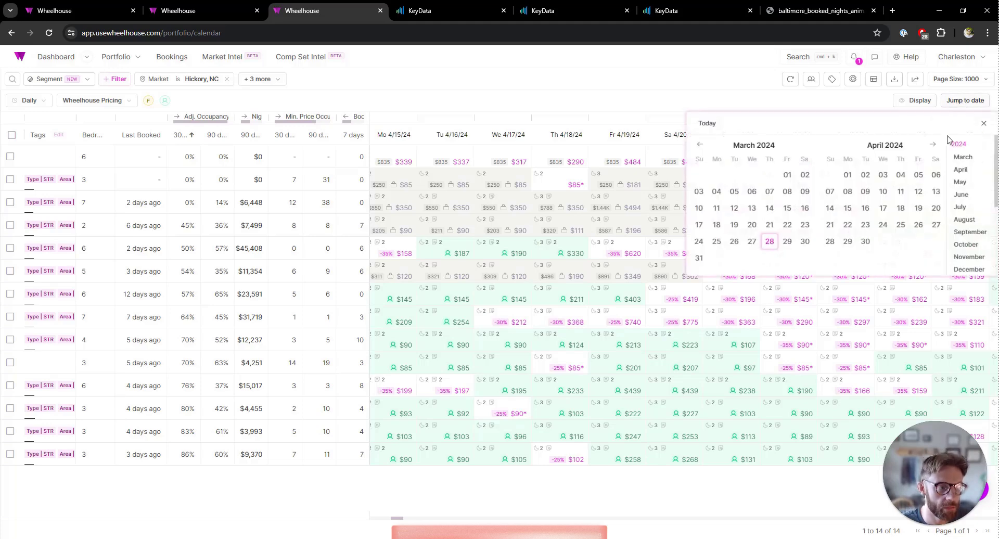
left_click(960, 181)
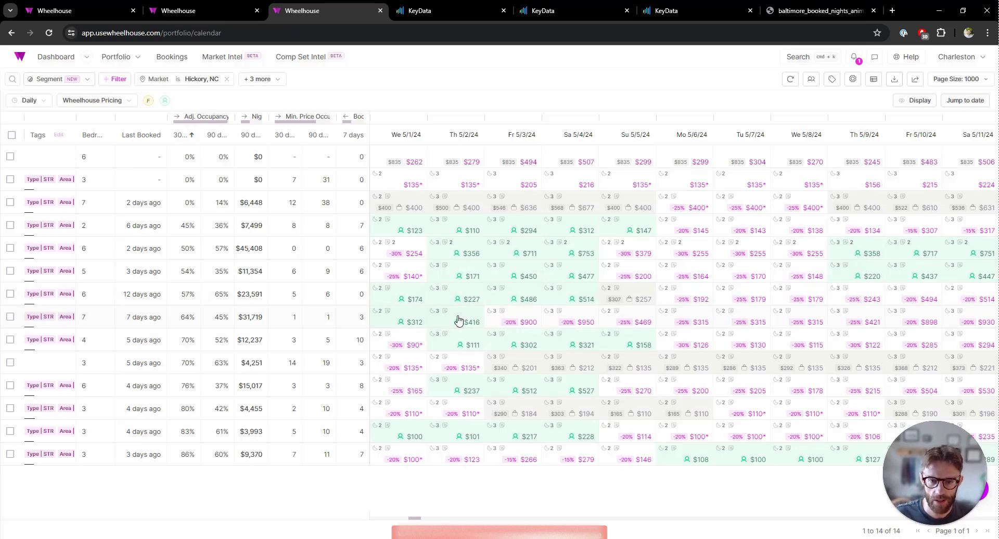
Select May 1–13, 2024 for the 7-bedroom listing at 64% occupancy.
left_click(391, 323)
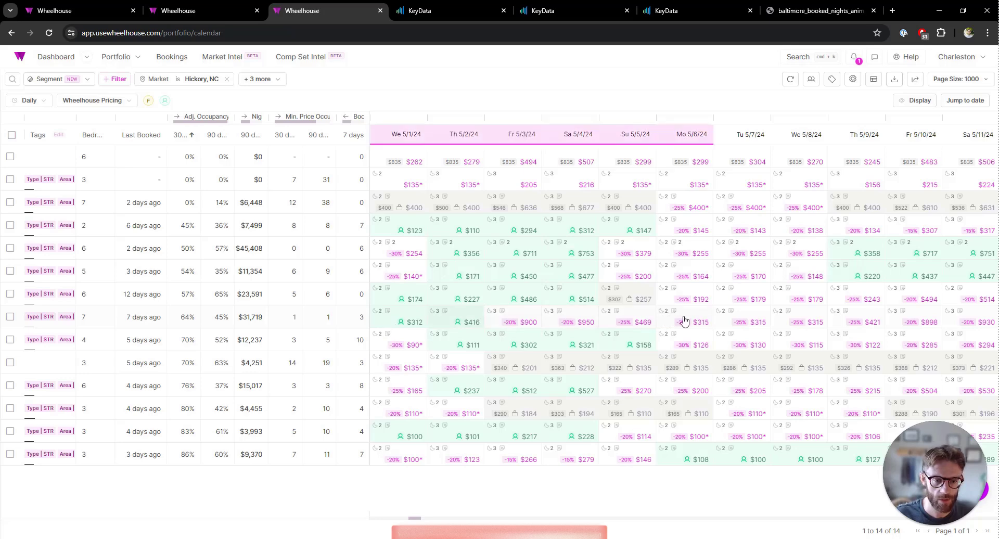
scroll(684, 319, "right", 7)
left_click(708, 319)
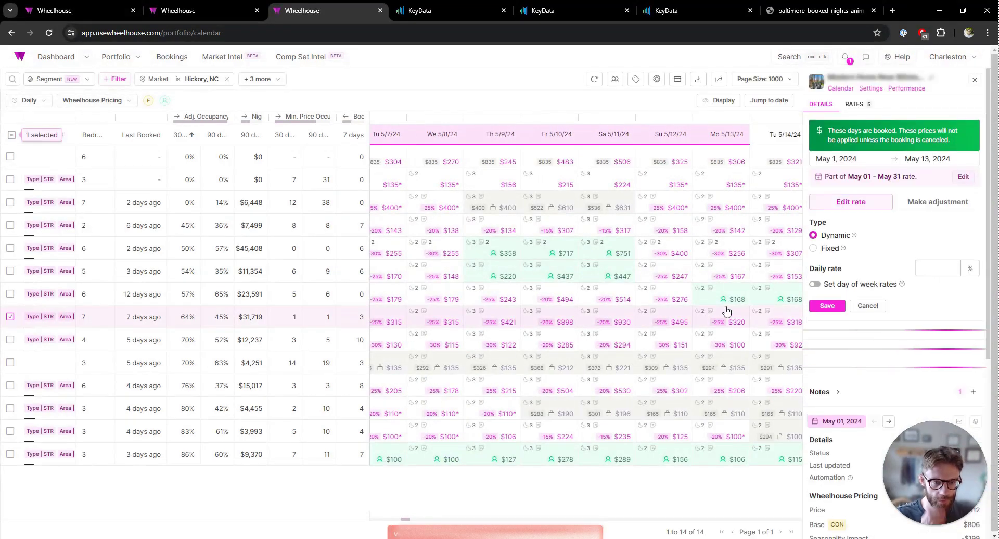
Change the selection's date range to May 1 – August 31, 2024 and apply it.
left_click(929, 163)
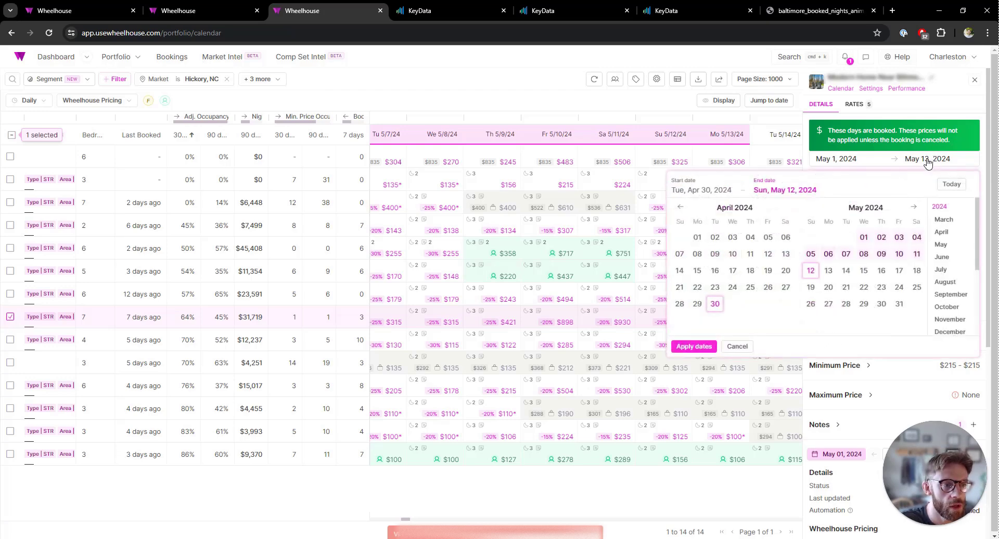
left_click(868, 239)
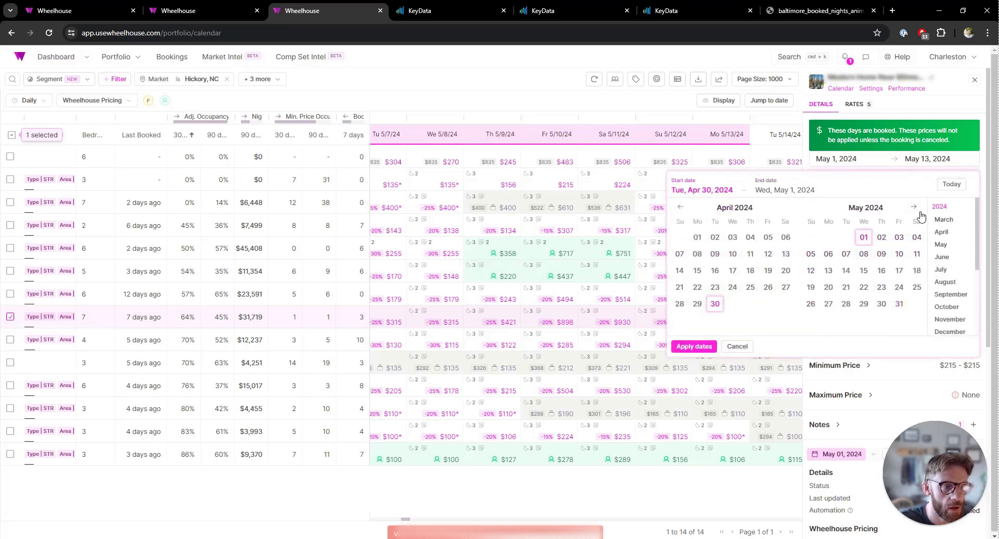
left_click(866, 240)
left_click(768, 304)
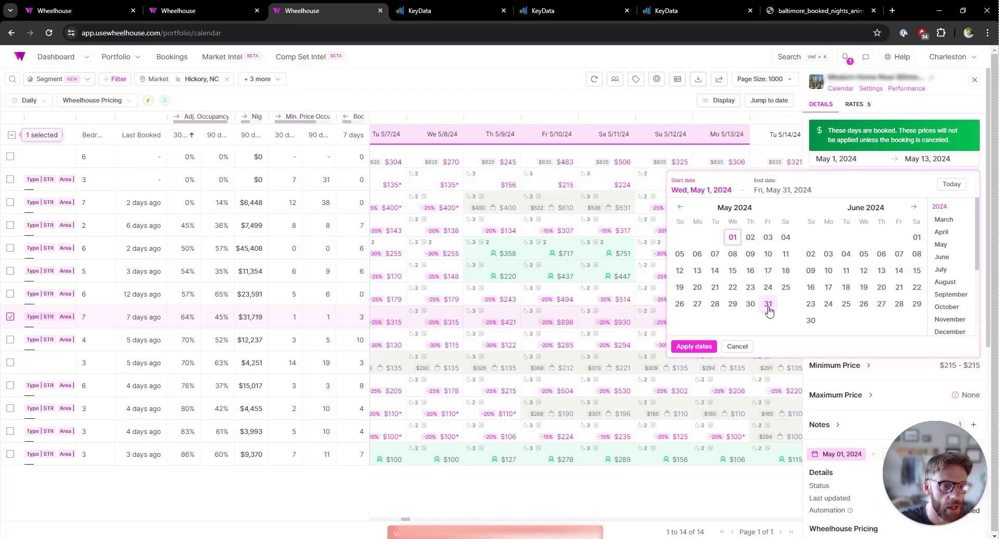
left_click(732, 240)
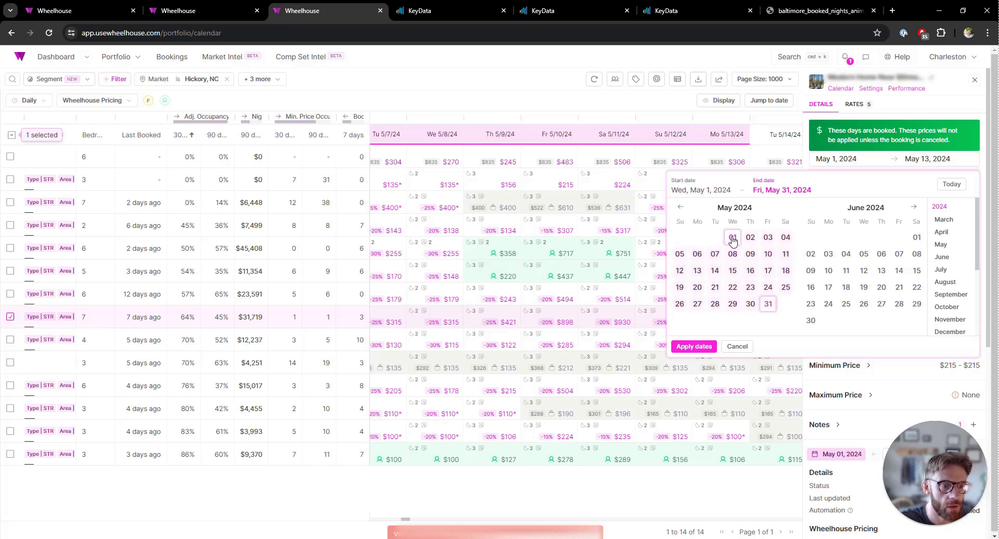
double_click(914, 207)
left_click(917, 304)
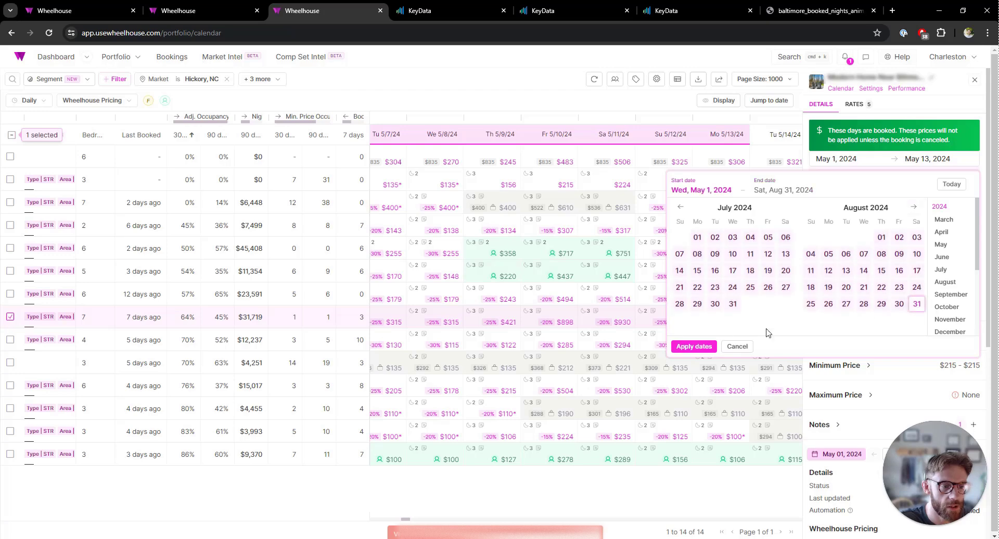
left_click(698, 350)
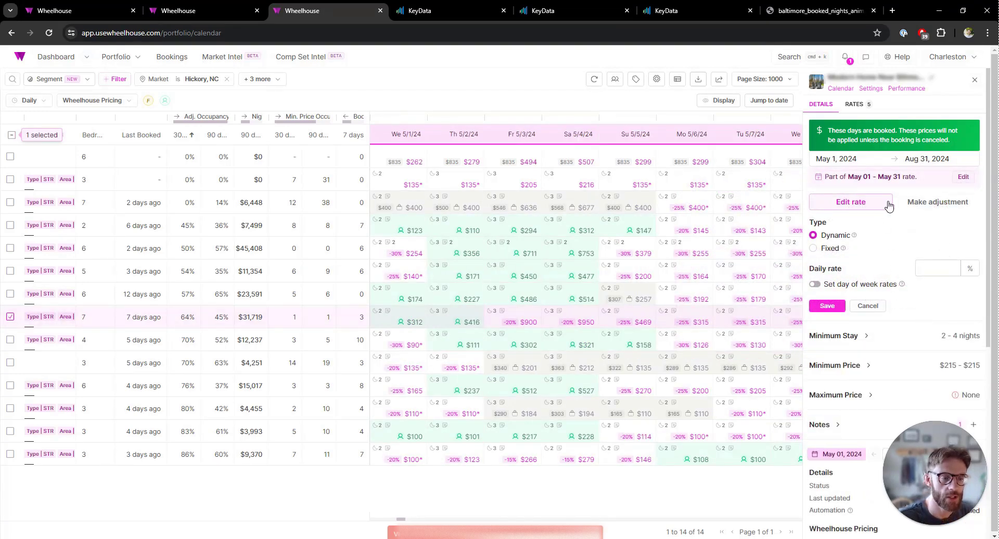
Show the 7-bedroom listing's price graph, zoom in on early June to early August, and reset the zoom.
scroll(889, 245, "down", 3)
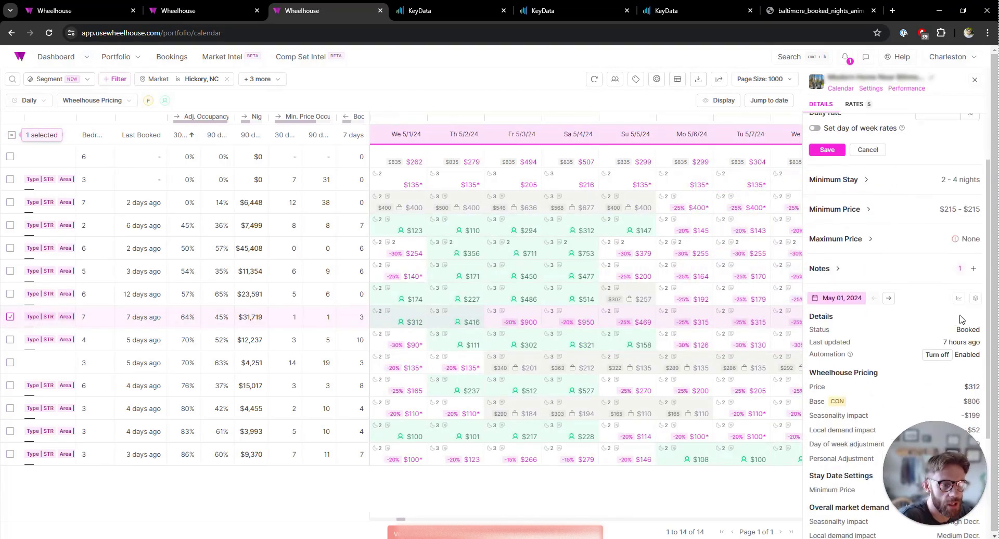
left_click(960, 305)
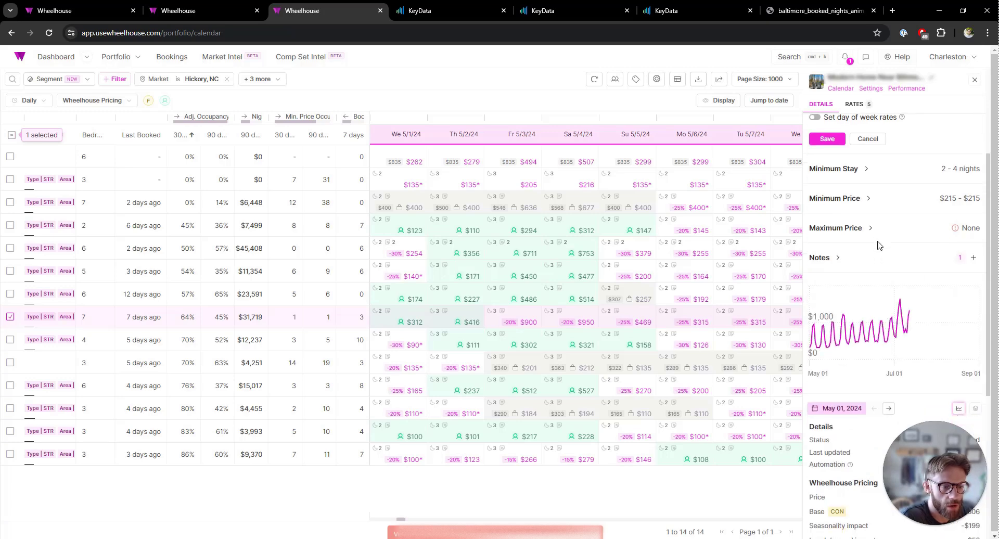
scroll(906, 317, "down", 2)
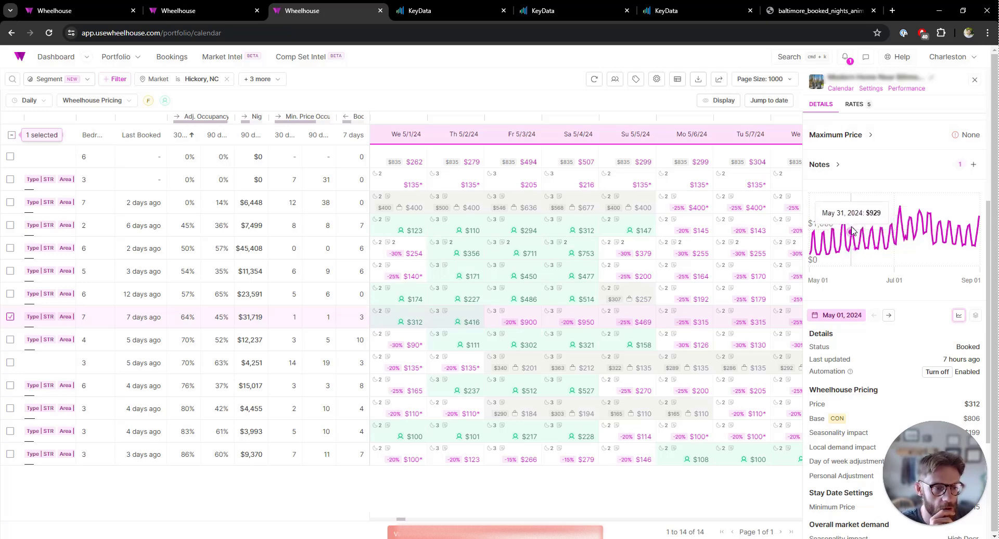
left_click_drag(852, 230, 942, 228)
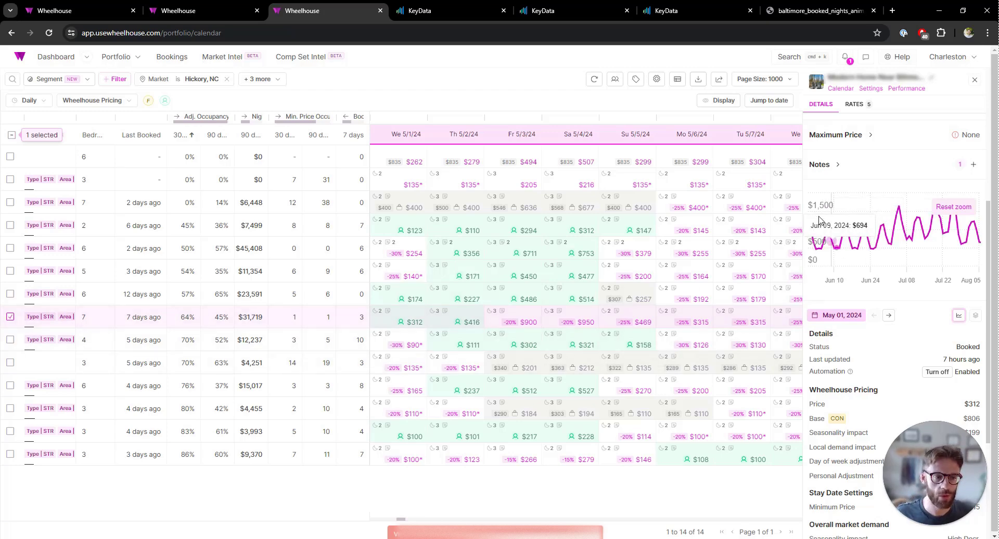
left_click(954, 207)
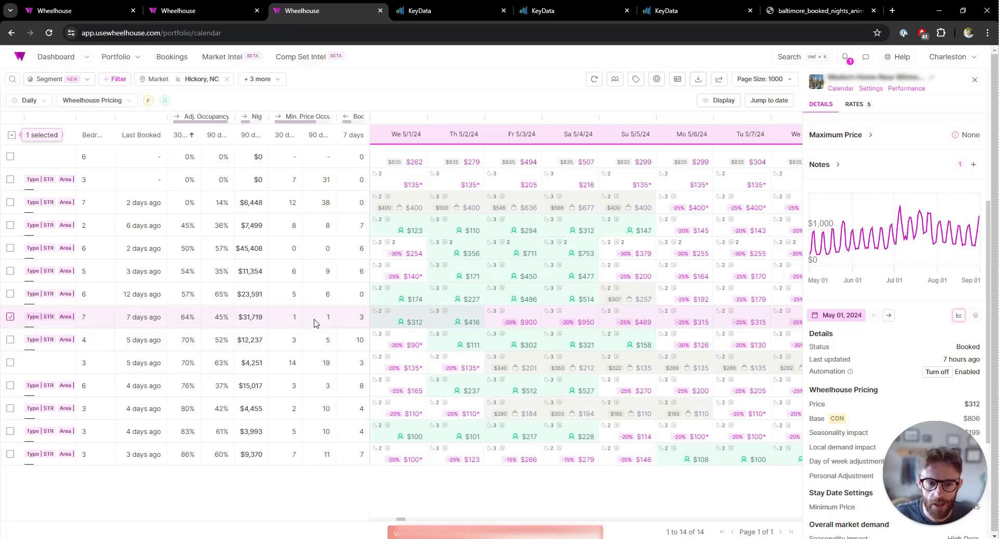
Switch the selection to the 6-bedroom listings at 50% and 57% occupancy in turn and compare their May–August price graphs.
left_click(292, 254)
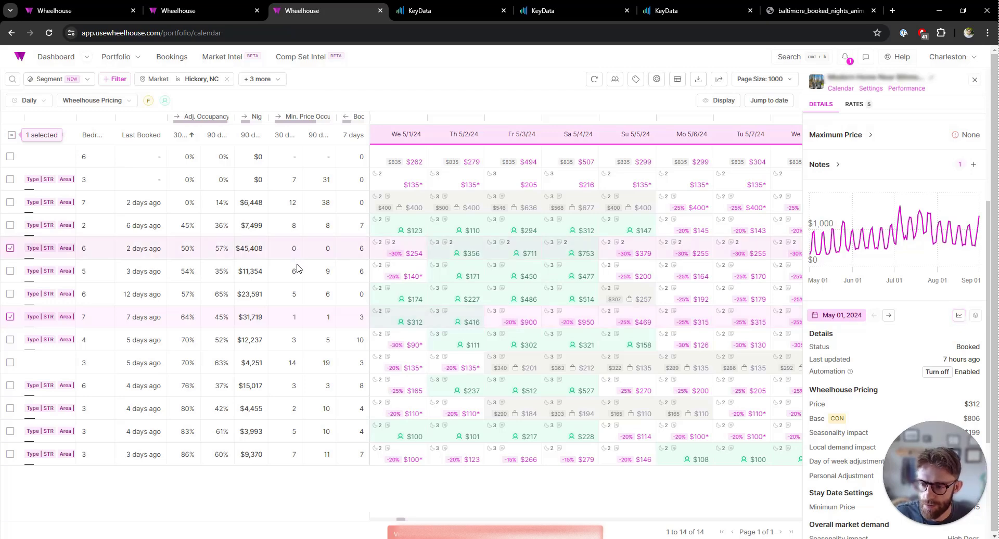
left_click(293, 324)
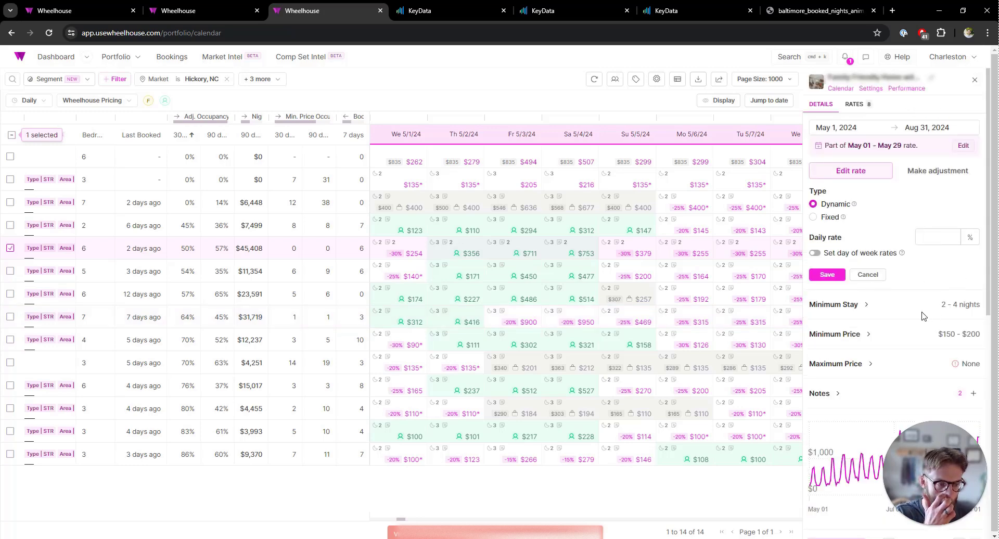
scroll(922, 316, "down", 4)
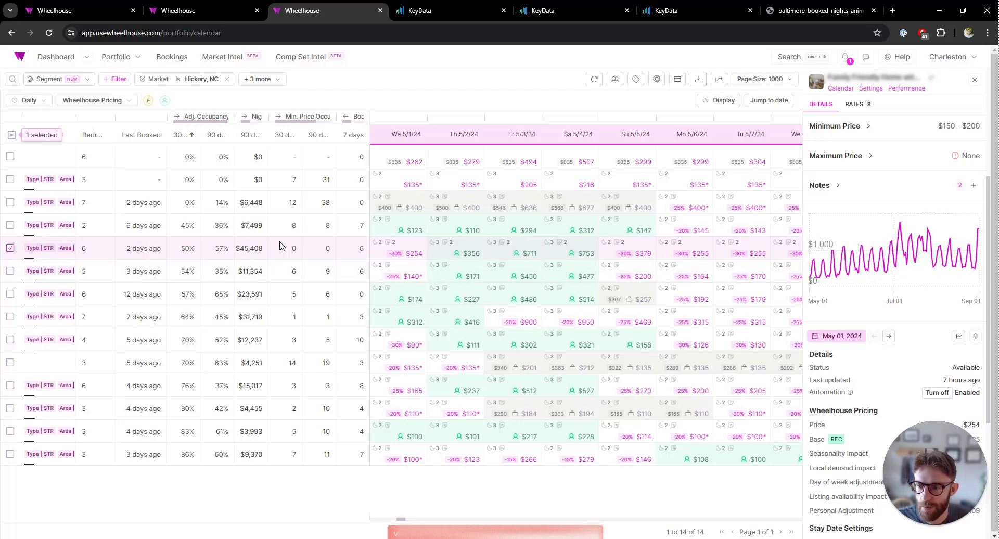
left_click(276, 294)
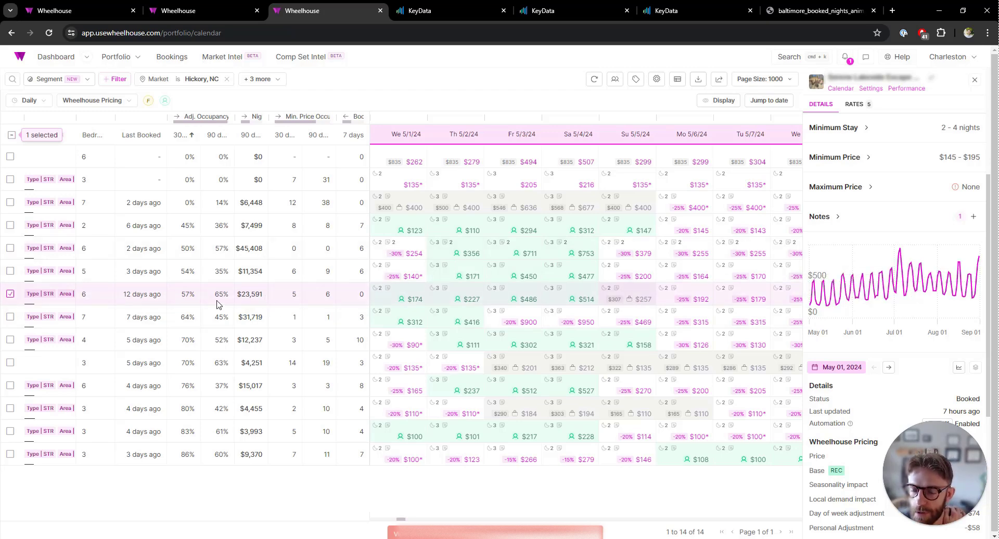
Select only the 6-bedroom listing at 76% occupancy and examine the summer peaks on its price graph.
left_click(224, 252)
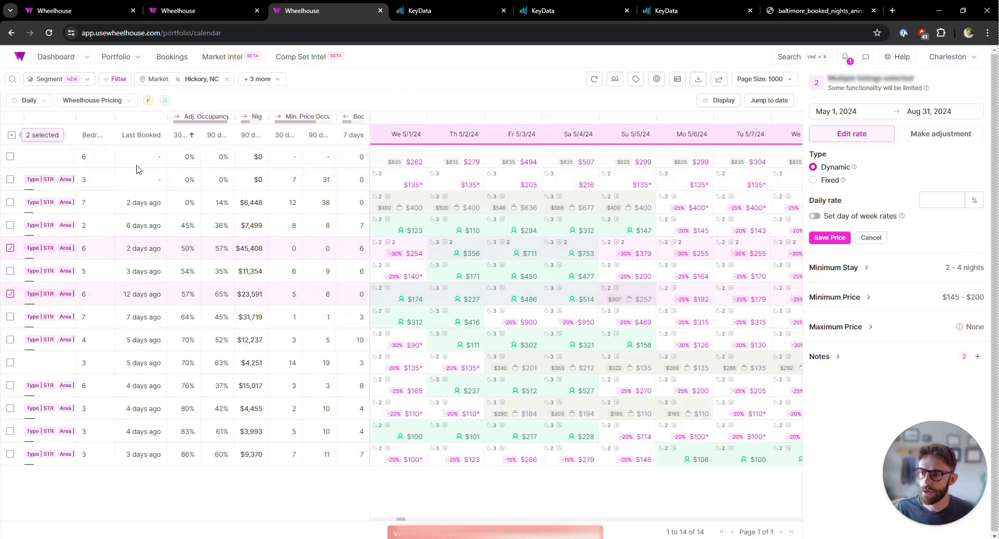
left_click(208, 386)
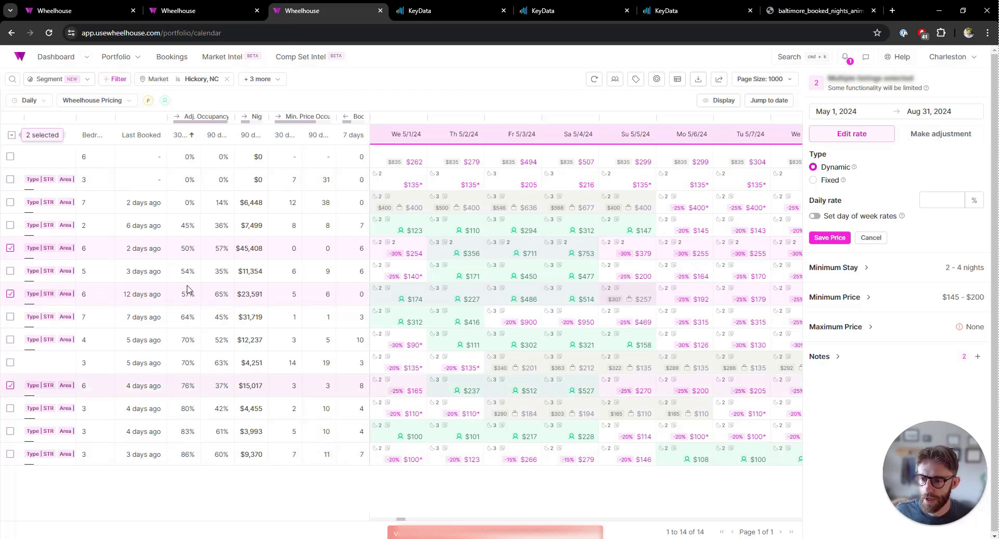
left_click(188, 290)
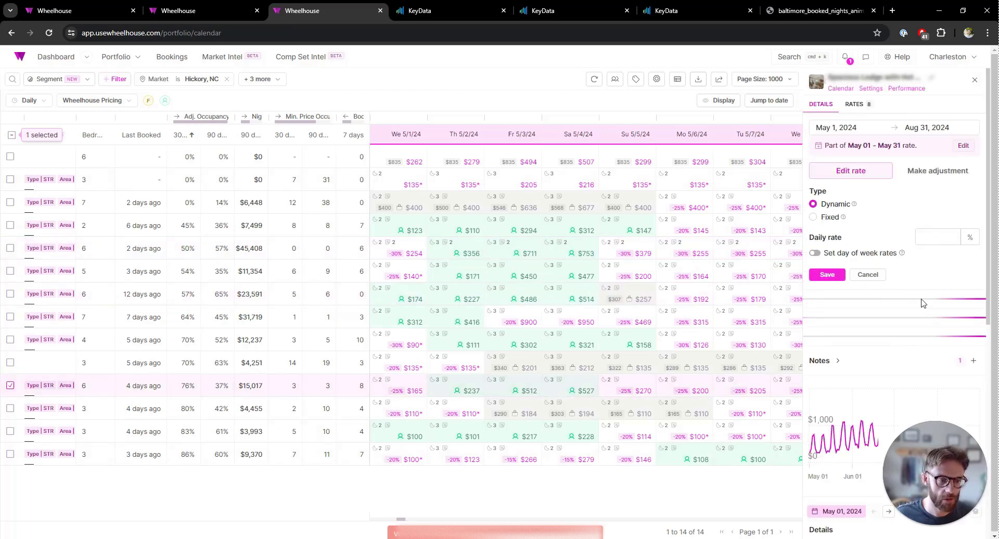
scroll(923, 306, "down", 3)
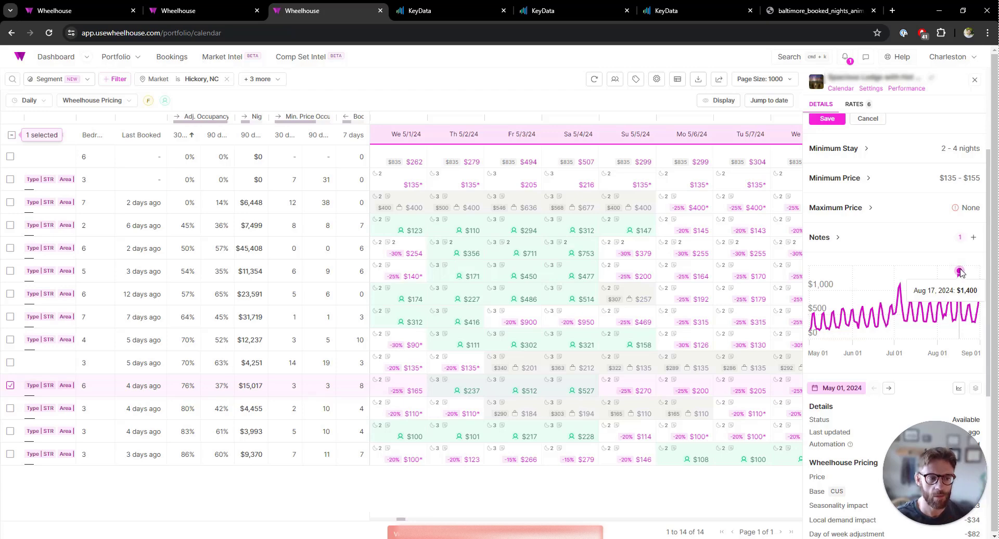
Compare the Bookings chart's summer booked nights and daily rates with the selected listing's calendar prices.
left_click(95, 7)
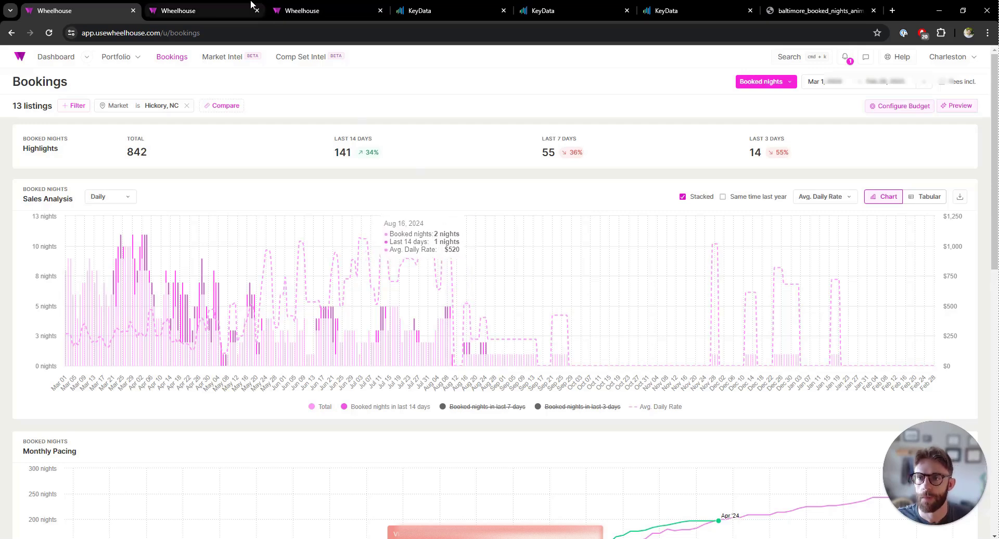
left_click(343, 10)
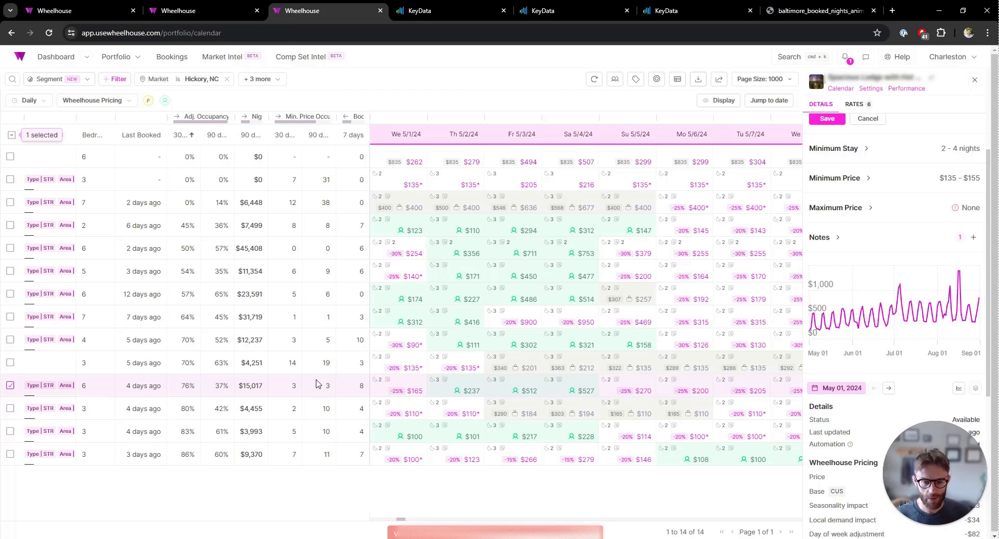
left_click(54, 11)
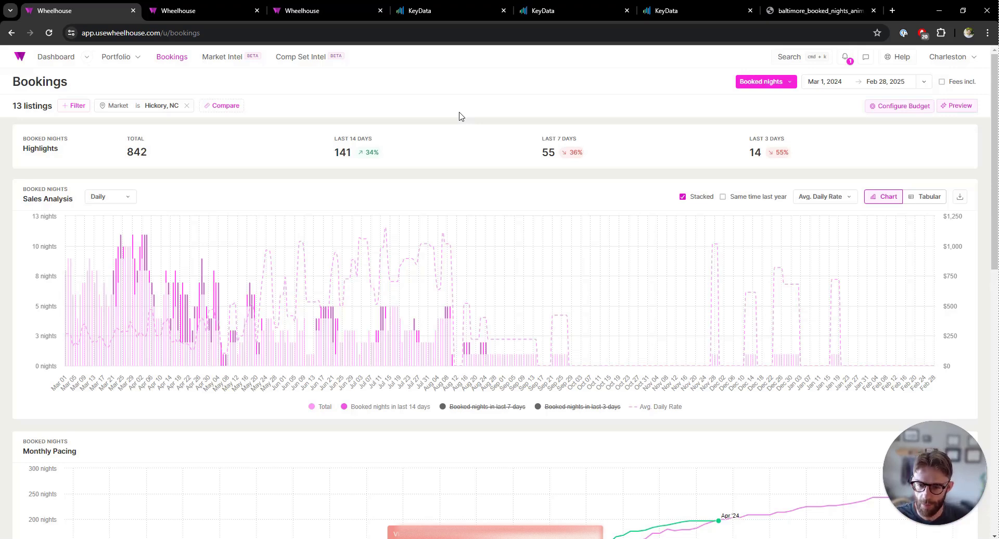
left_click(298, 8)
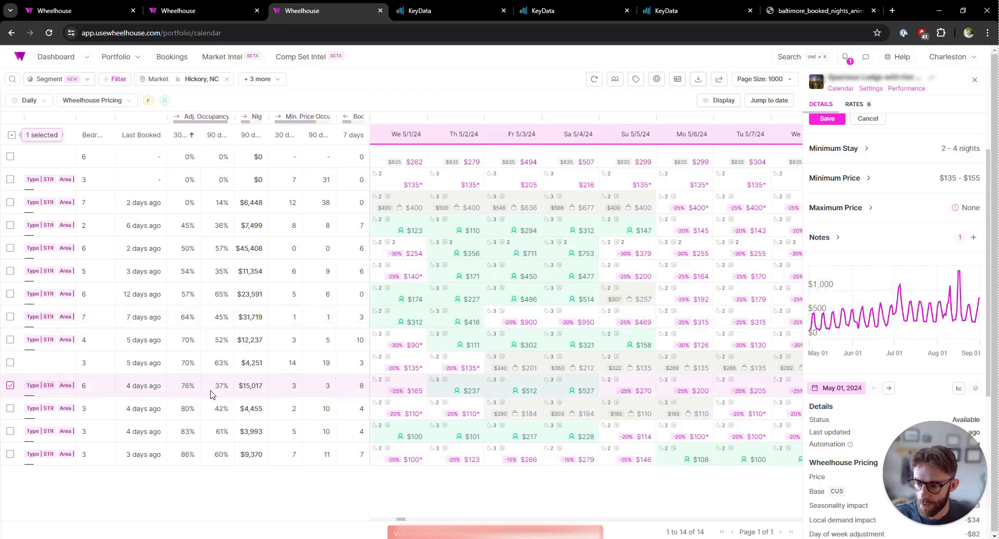
Reselect the 7-bedroom listing at 64% occupancy and examine its price graph and calendar prices from May through mid-June.
left_click(209, 318)
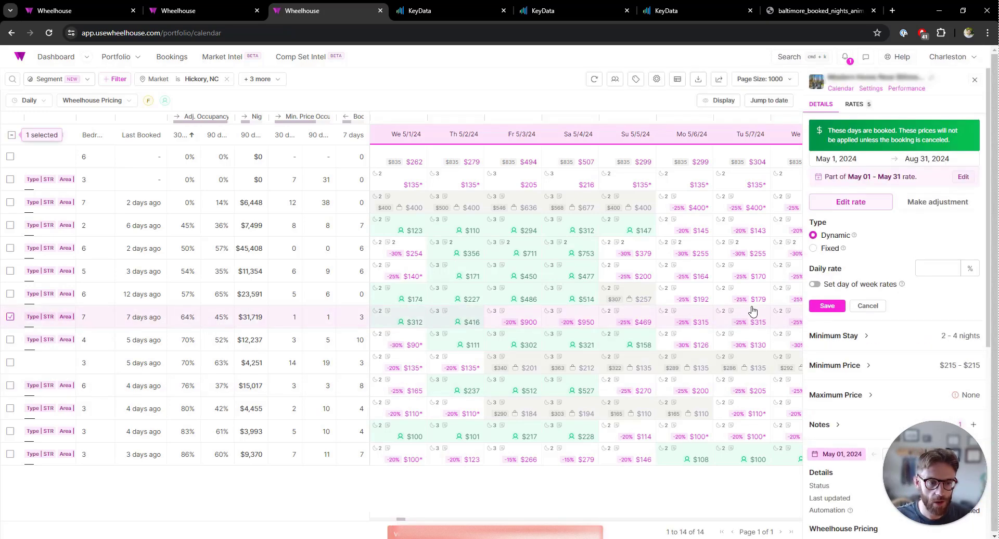
scroll(919, 372, "down", 4)
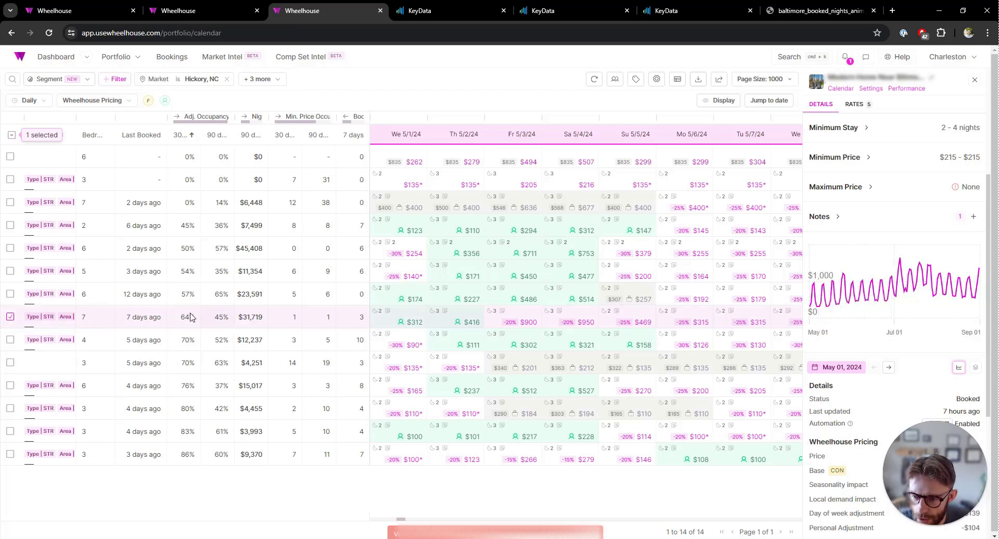
scroll(520, 320, "right", 5)
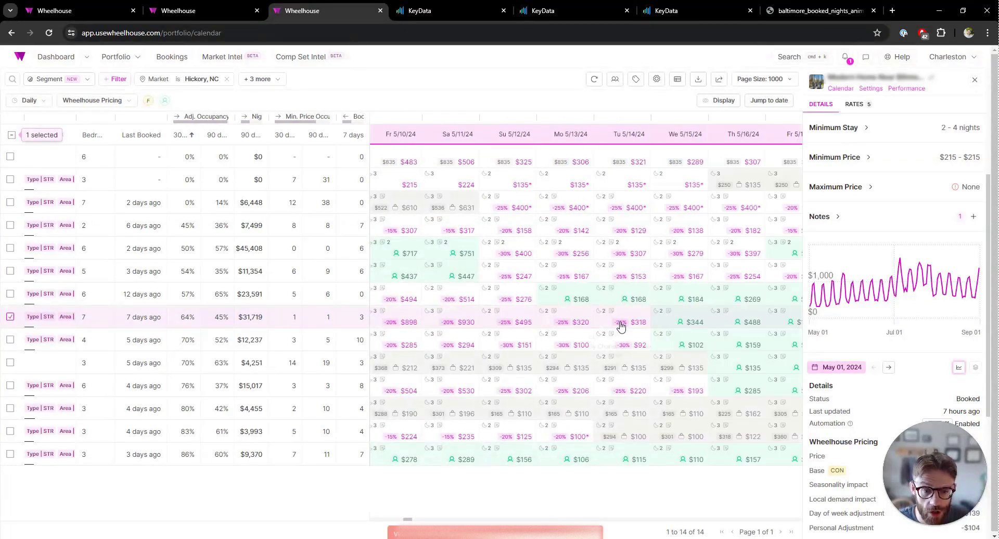
scroll(604, 327, "right", 5)
scroll(595, 327, "right", 5)
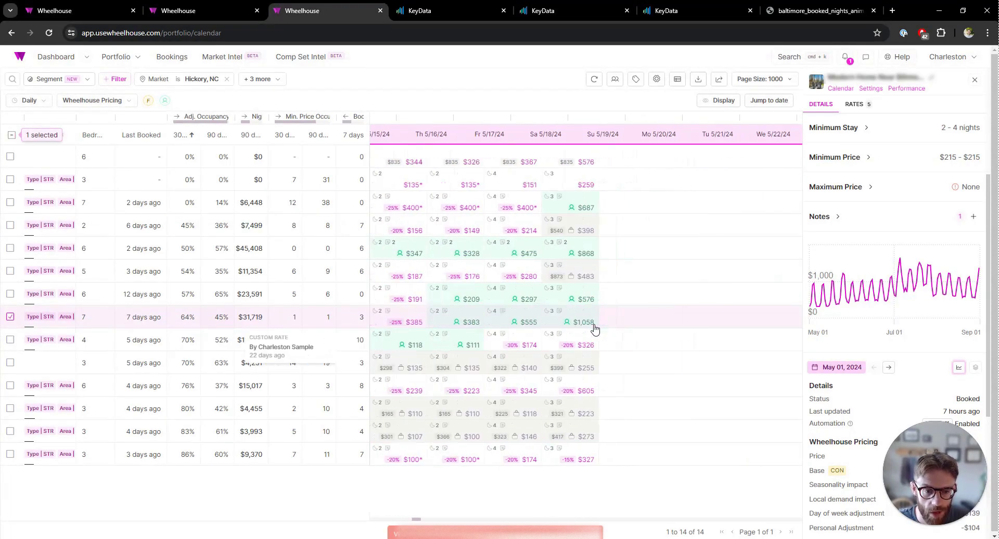
scroll(721, 334, "right", 5)
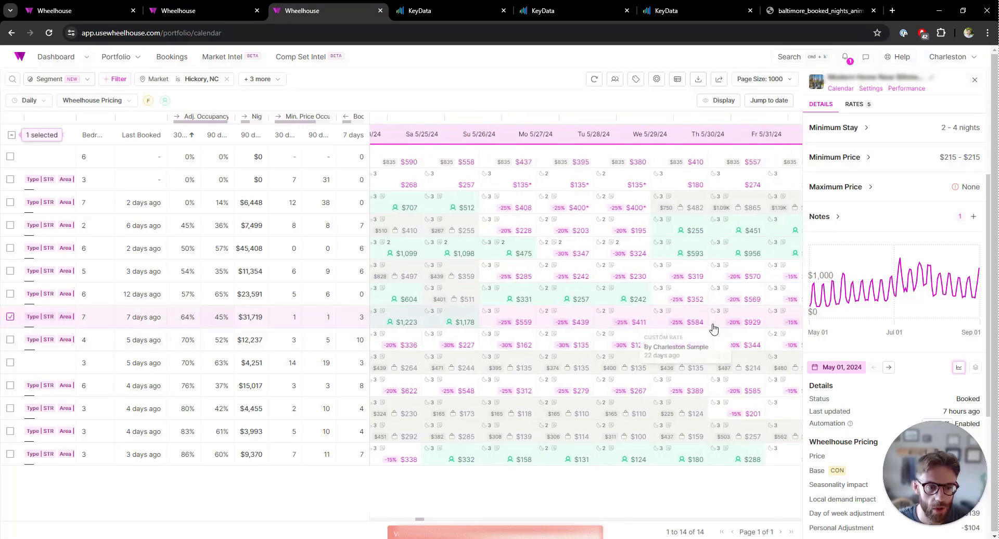
scroll(683, 325, "right", 5)
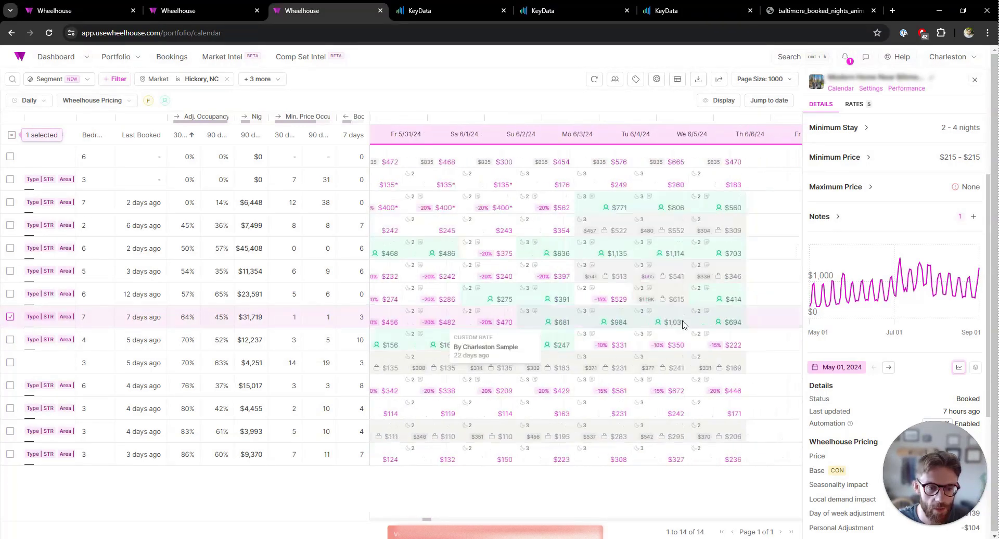
scroll(650, 325, "right", 5)
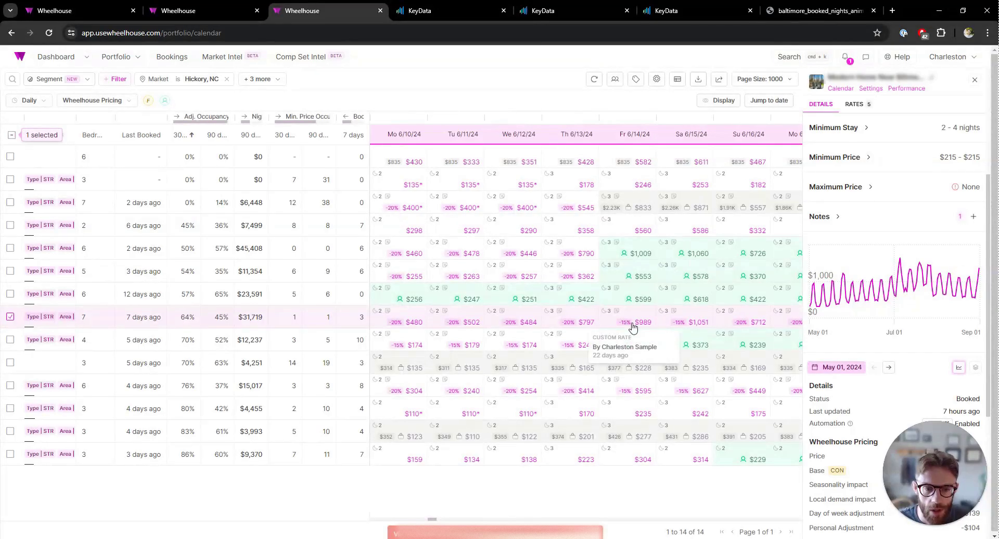
Show the 14-day Booked nights column in the listings table and remove the 7-day one.
left_click(676, 83)
scroll(696, 323, "down", 10)
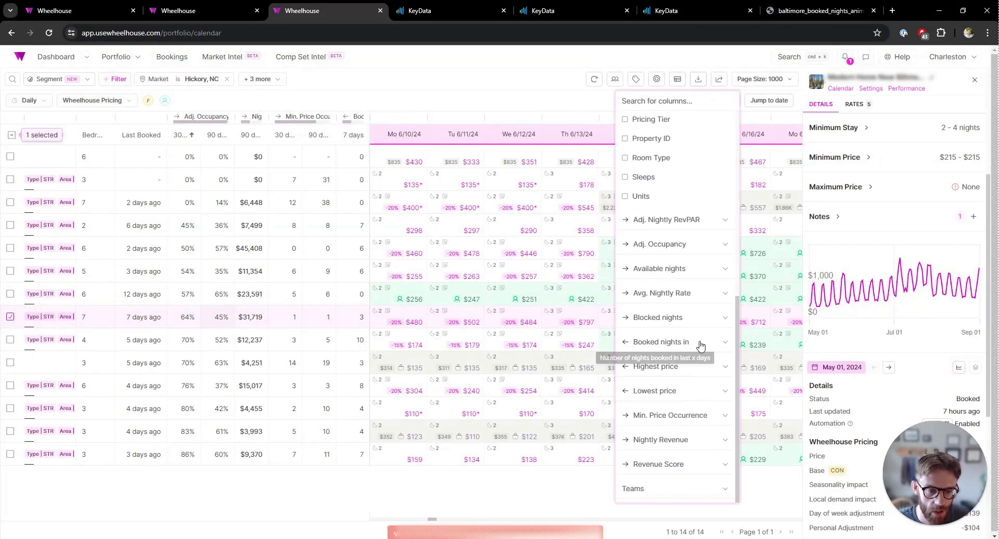
left_click(700, 343)
left_click(626, 381)
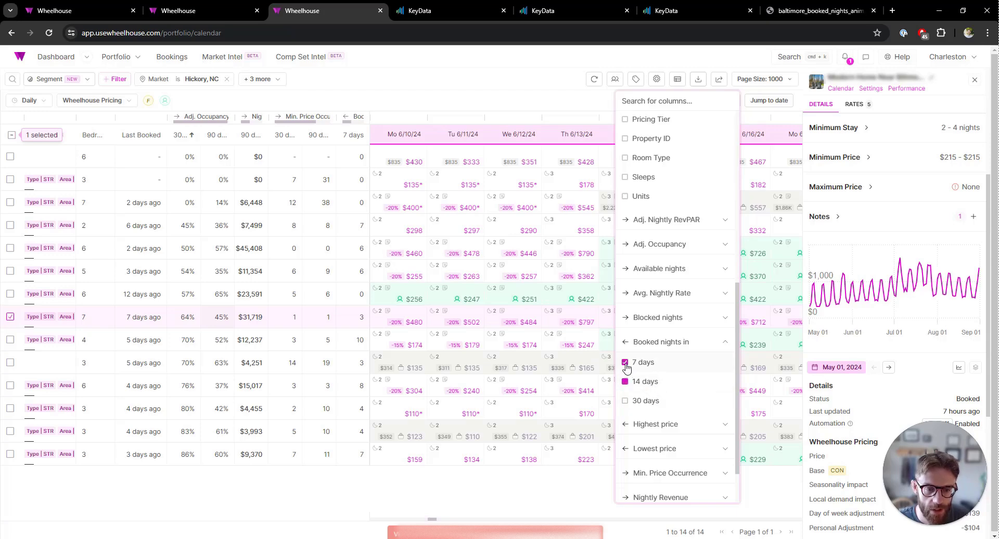
left_click(626, 362)
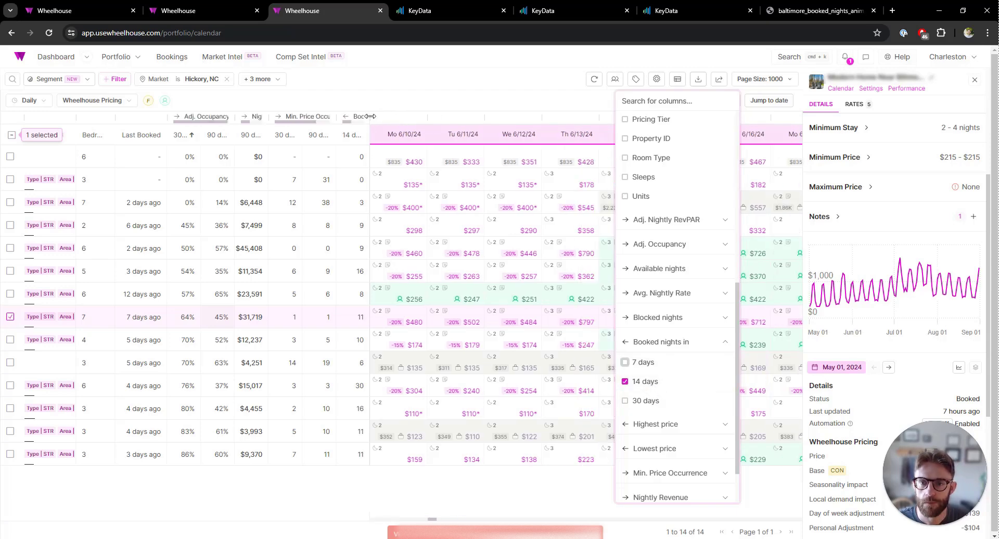
left_click(414, 112)
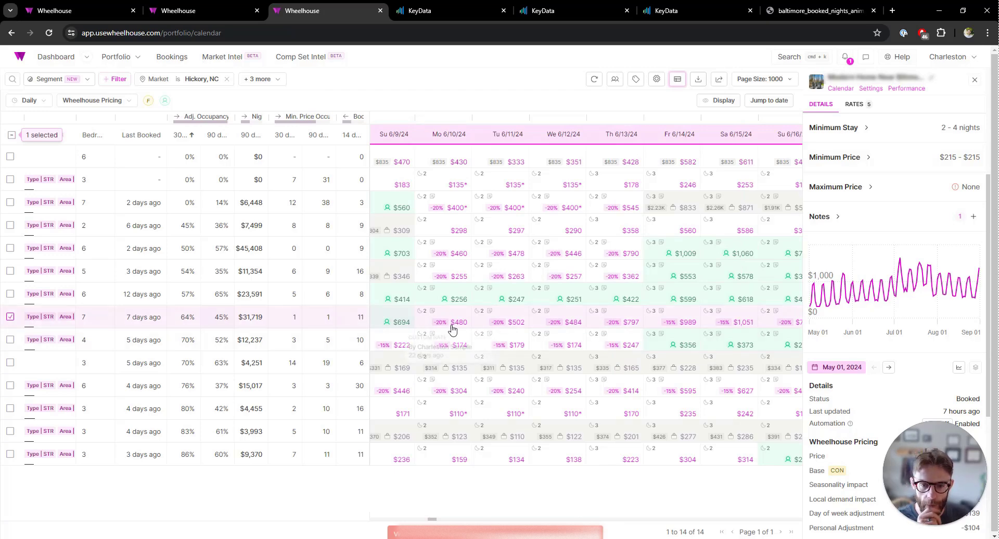
Examine the selected listing's late-June prices and the Bookings chart zoomed to May 21–June 24.
scroll(748, 324, "right", 5)
scroll(690, 323, "right", 7)
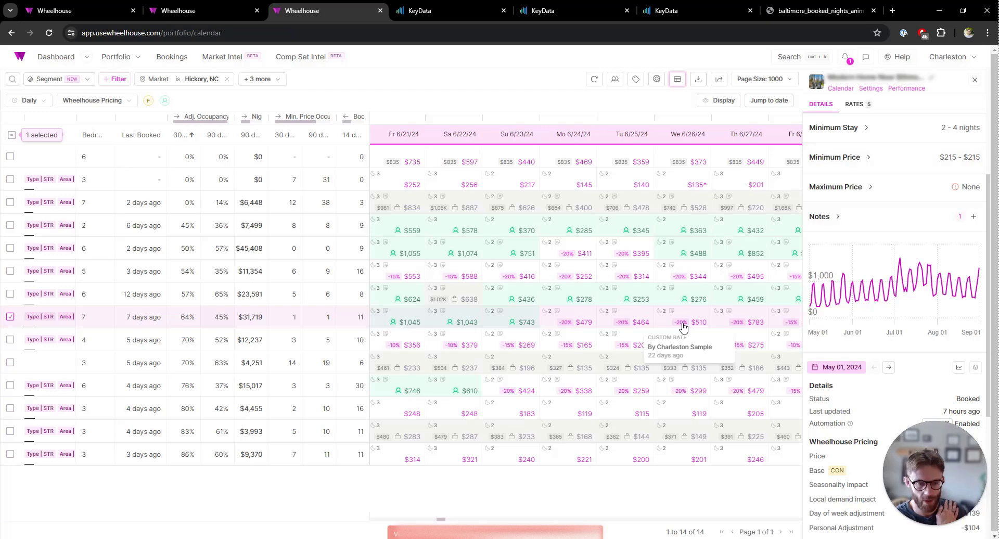
key("ctrl+1")
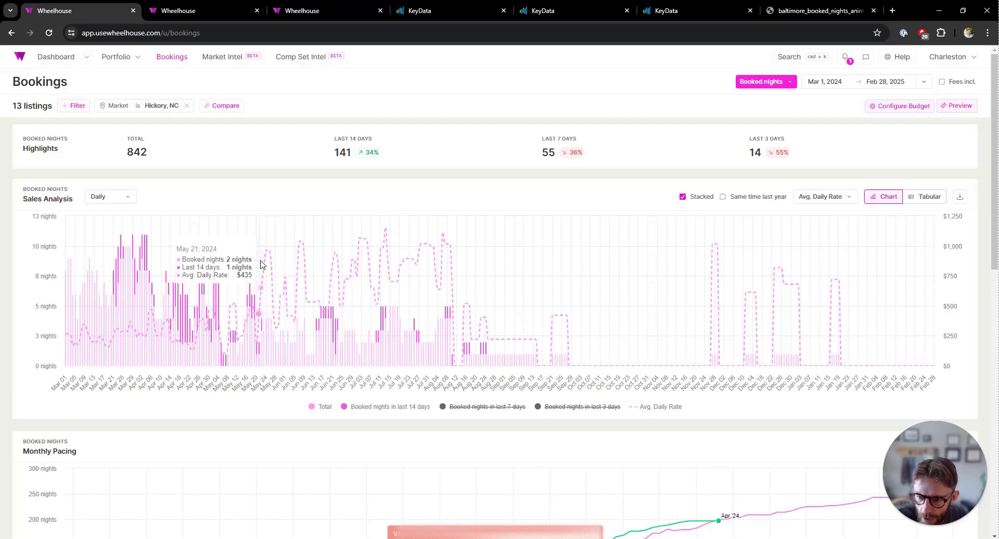
left_click_drag(261, 264, 336, 270)
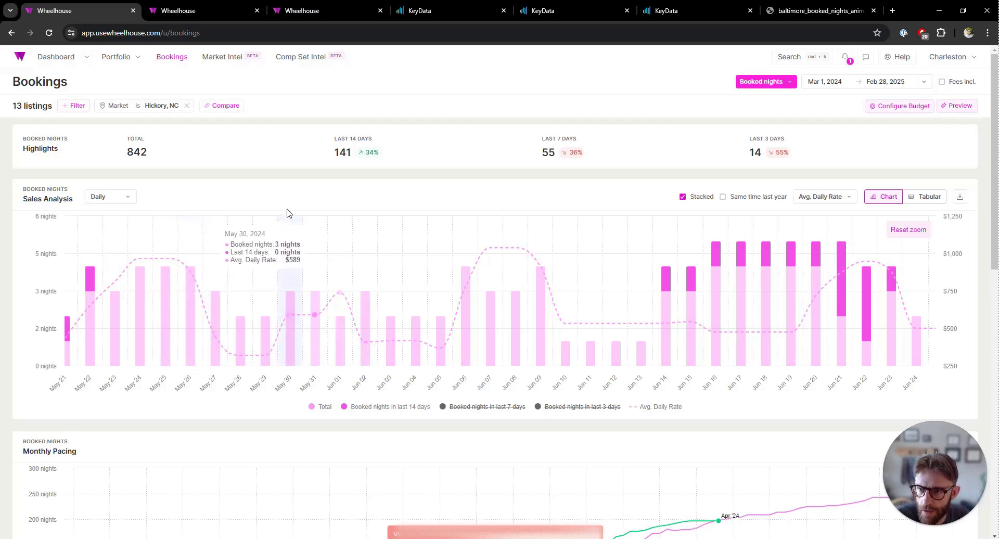
left_click(198, 6)
left_click(313, 11)
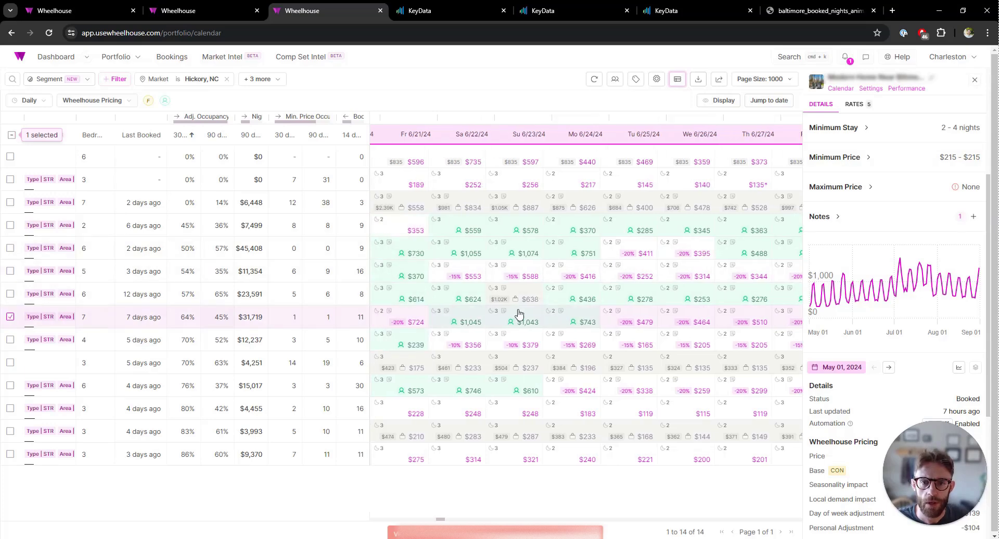
Deselect the 7-bedroom listing and jump the portfolio calendar to May 1, 2024.
left_click(769, 100)
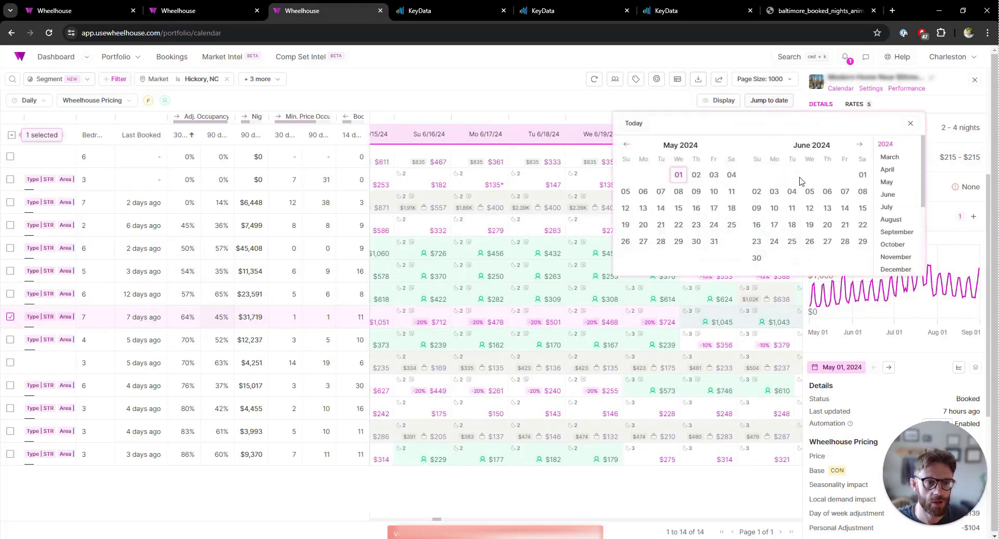
left_click(886, 182)
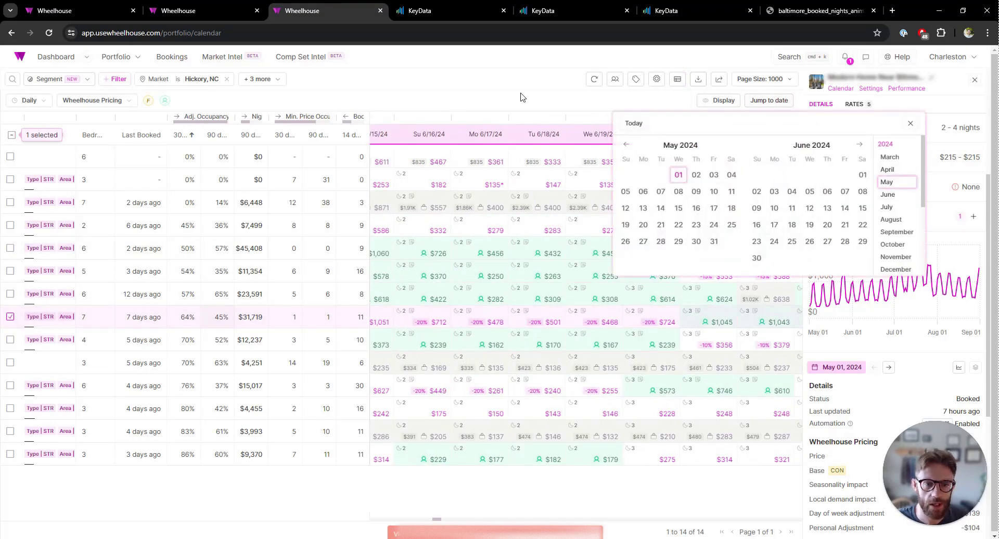
left_click(480, 81)
scroll(544, 323, "left", 5)
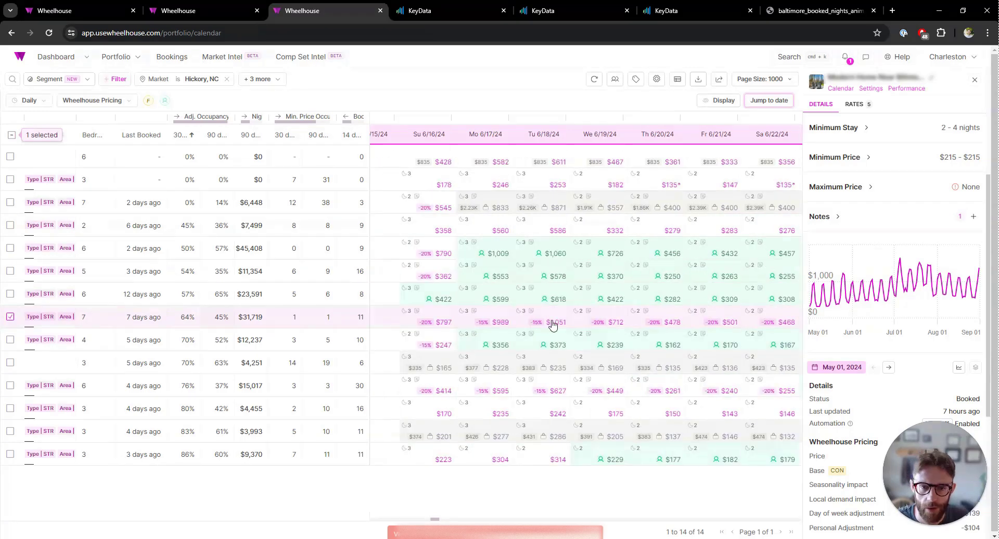
left_click(9, 318)
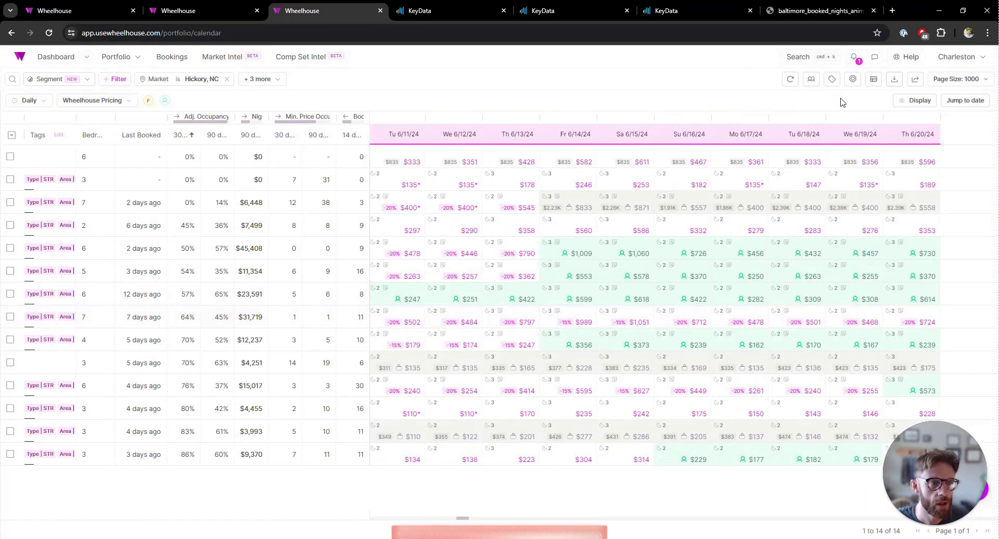
left_click(966, 100)
left_click(960, 182)
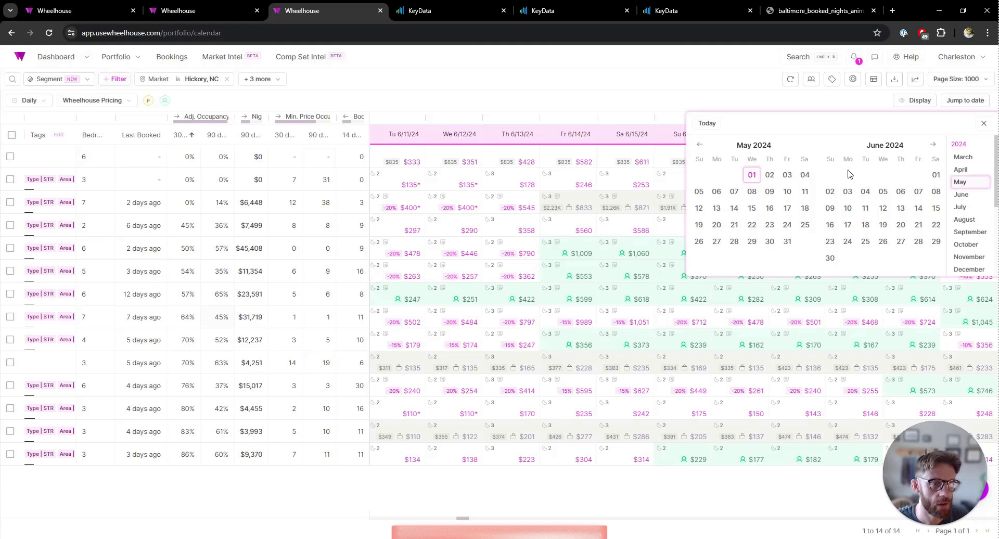
left_click(751, 174)
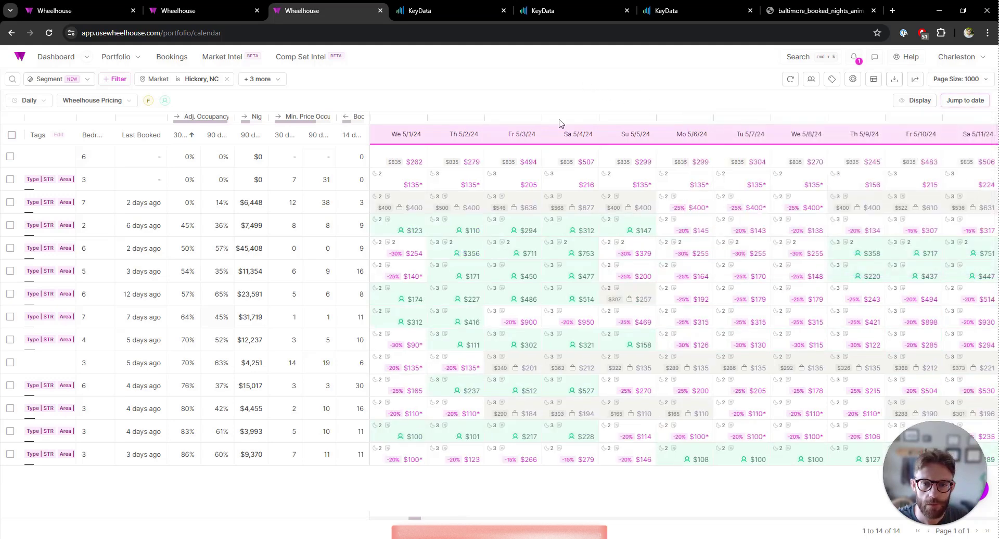
Review prices, discounts and booked dates across all listings on the calendar from early to late May.
scroll(573, 360, "right", 10)
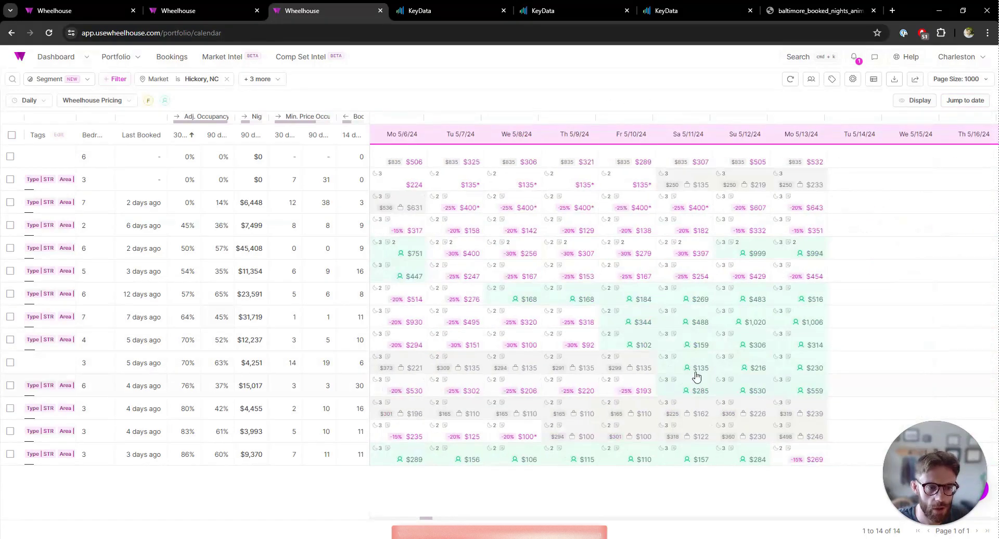
scroll(727, 338, "right", 5)
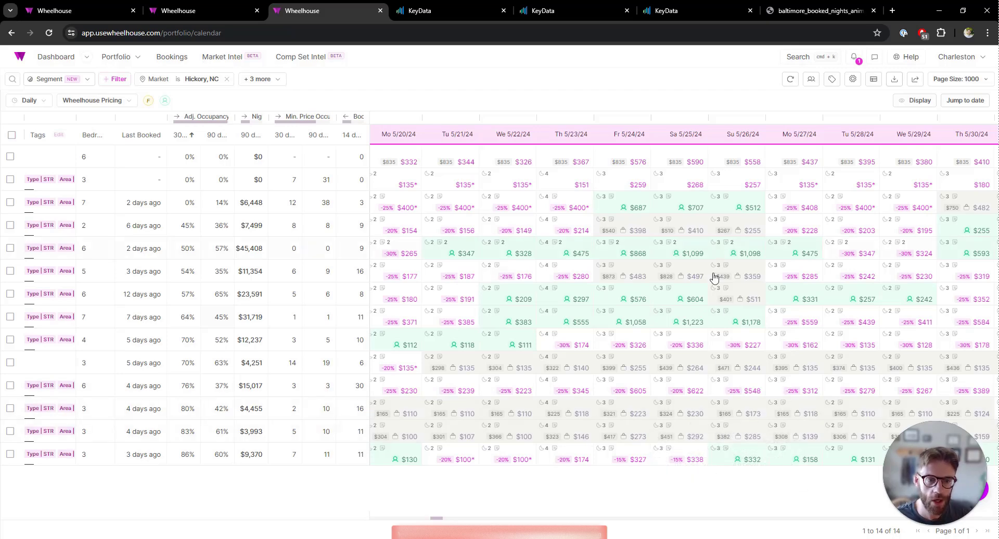
scroll(680, 299, "right", 2)
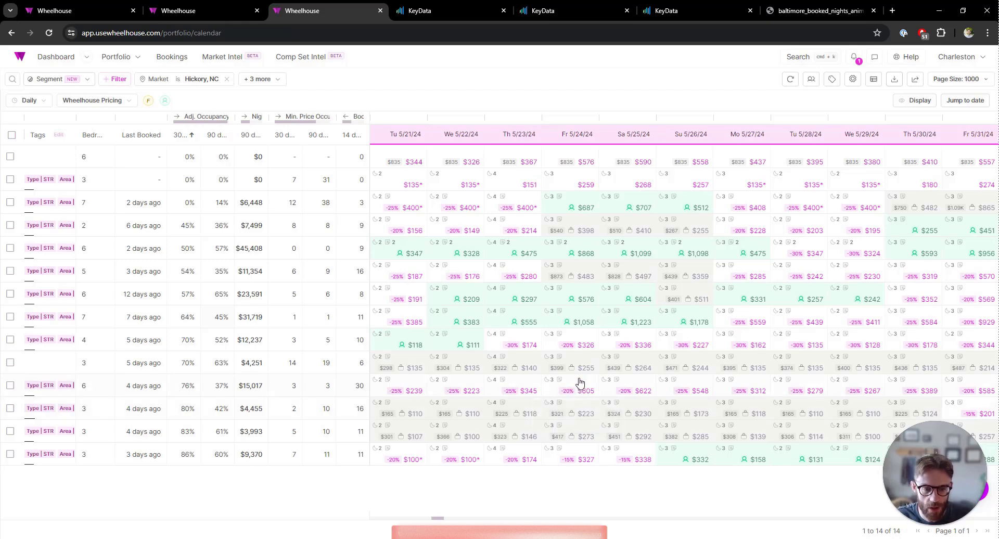
scroll(598, 364, "left", 6)
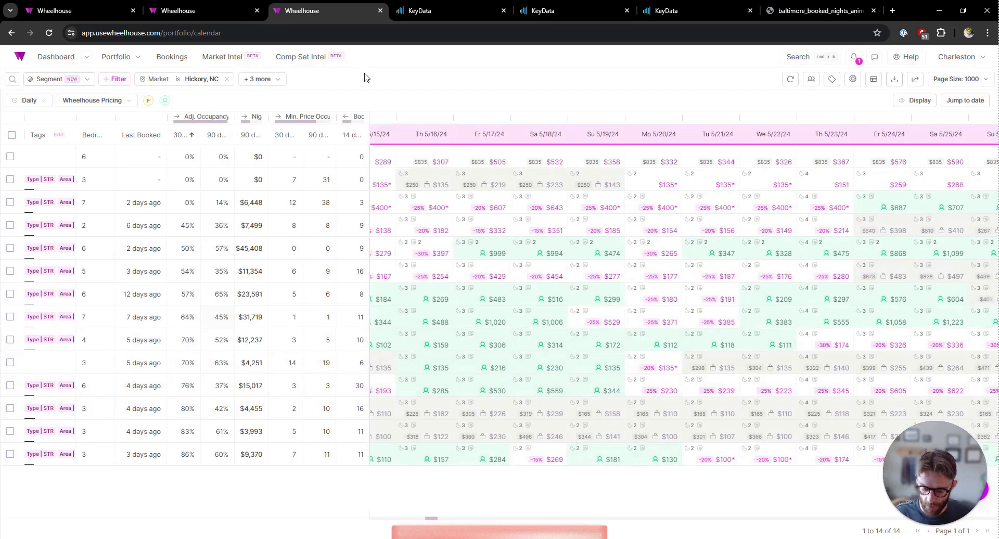
Compare the Bookings chart's booked nights and daily rates with the listings' calendar prices for June 8–17.
key("ctrl+1")
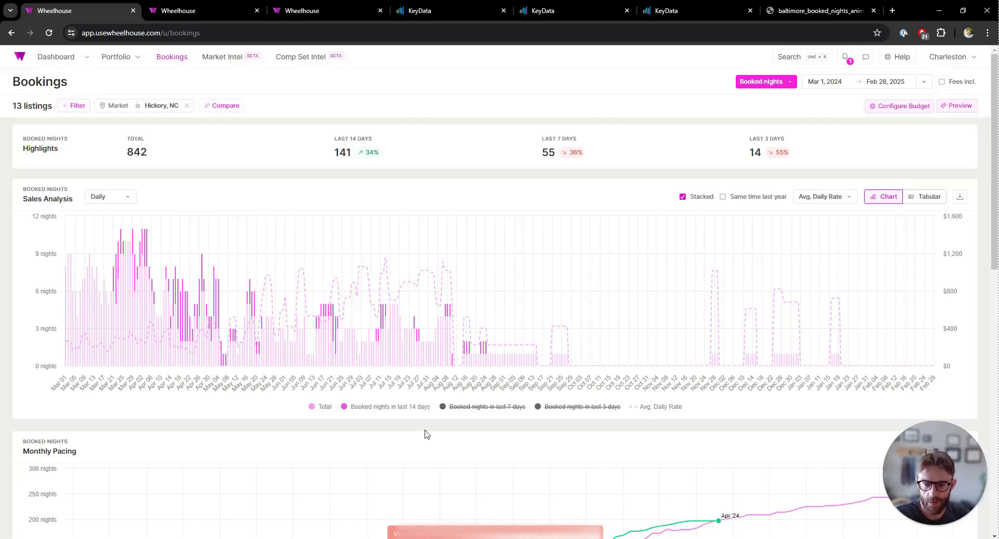
left_click(292, 11)
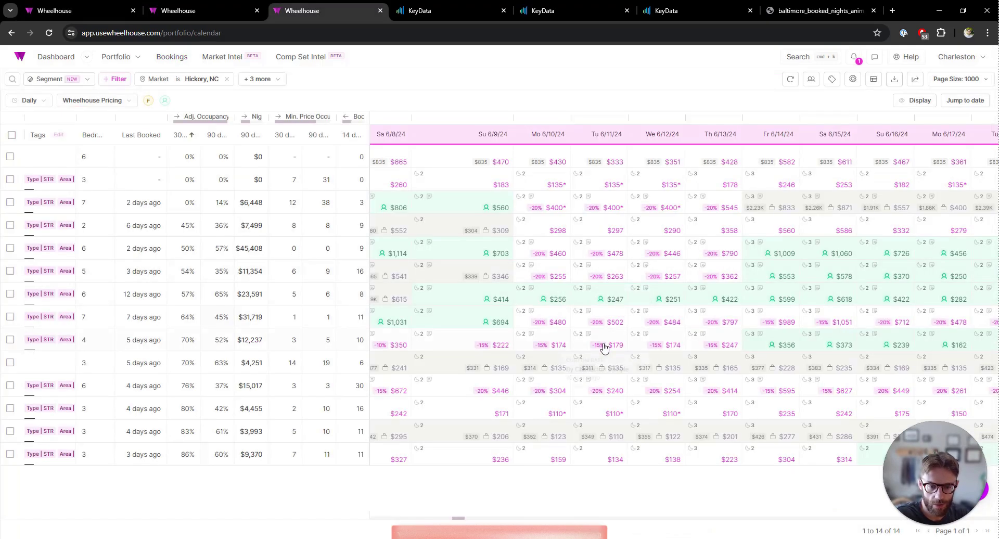
left_click(108, 11)
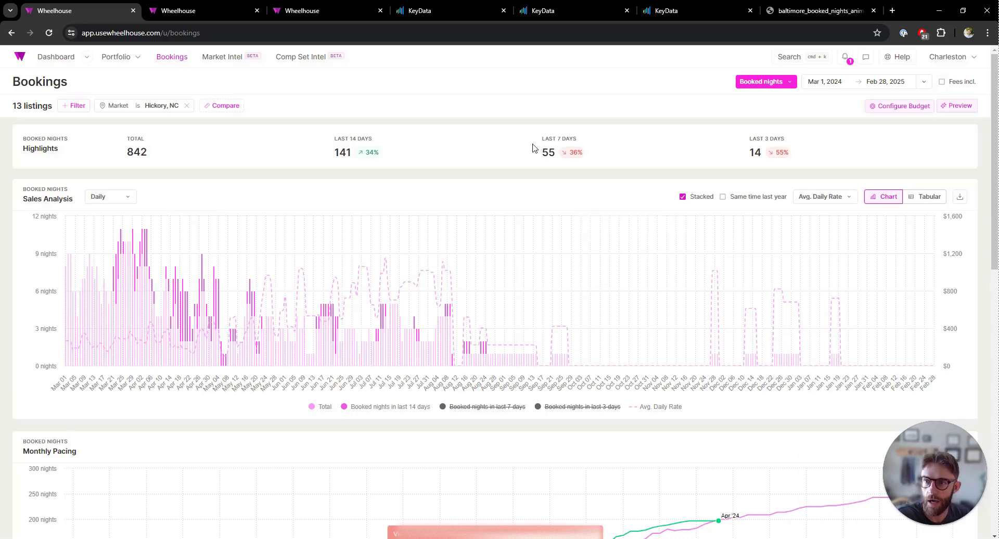
left_click(304, 10)
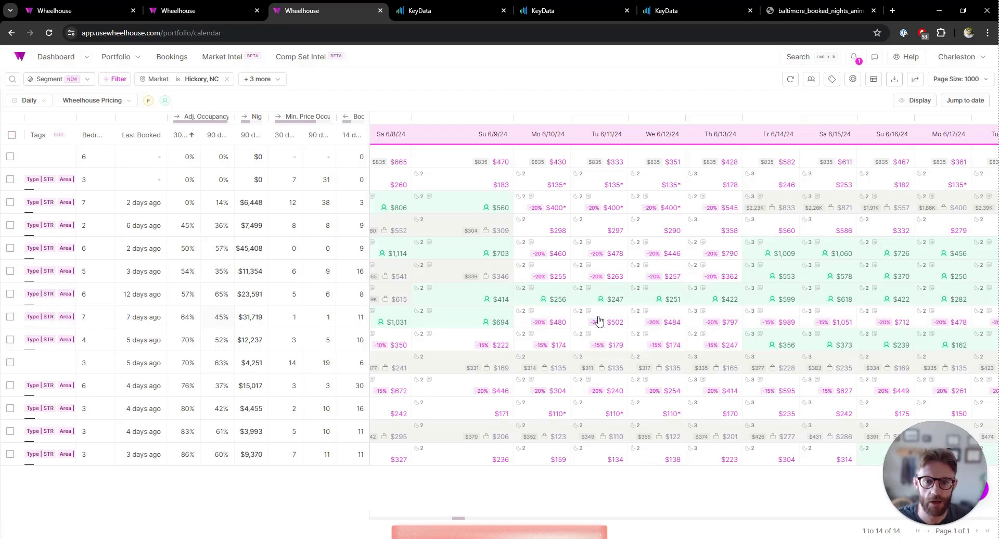
Return the calendar to May 1, 2024 and compare early-May prices with the Bookings chart's booked nights.
scroll(573, 301, "left", 6)
left_click(949, 104)
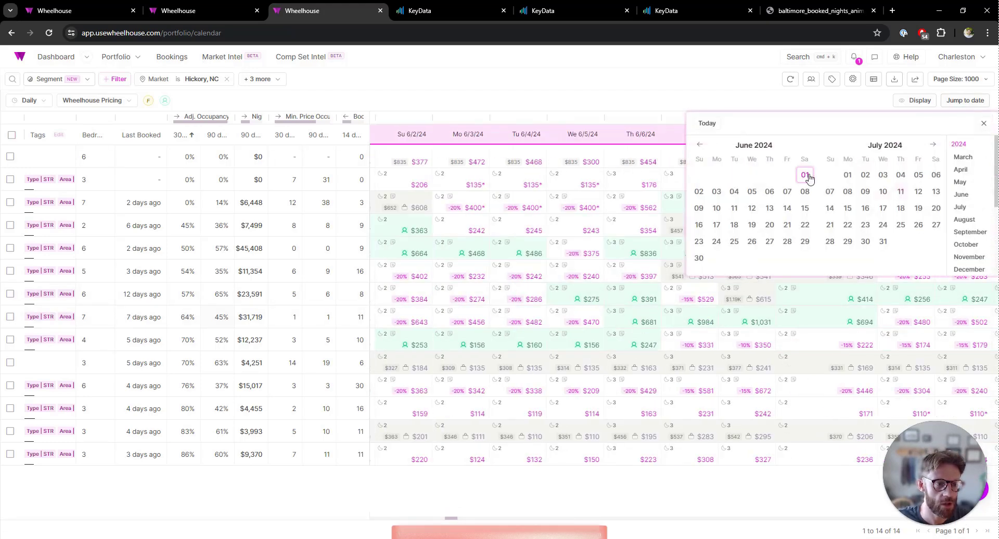
left_click(700, 144)
left_click(885, 176)
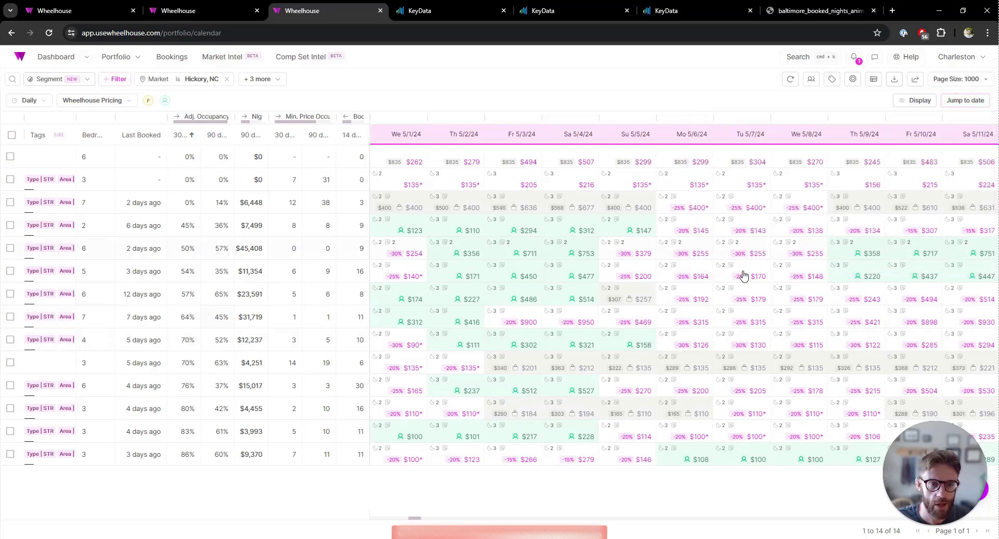
scroll(744, 277, "right", 1)
scroll(632, 255, "right", 2)
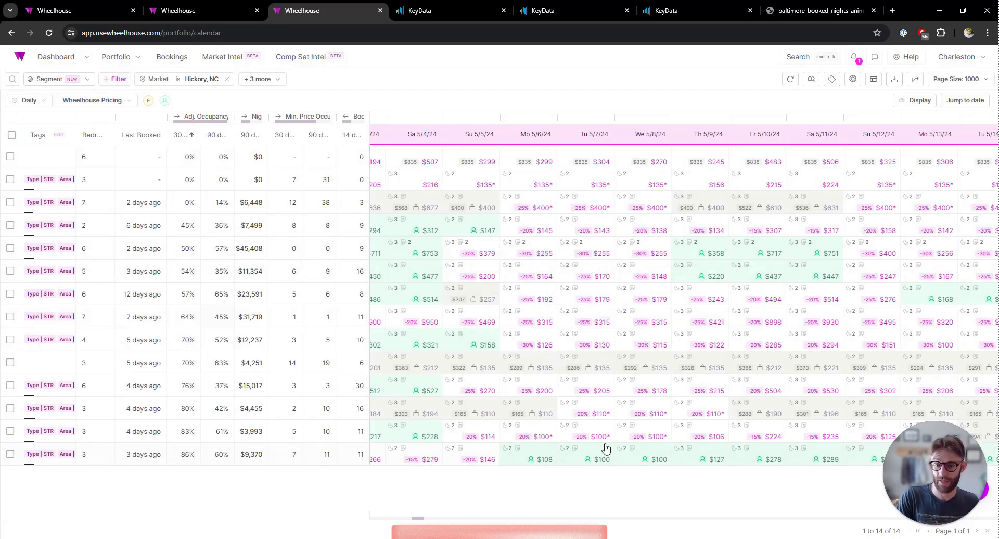
key("ctrl+1")
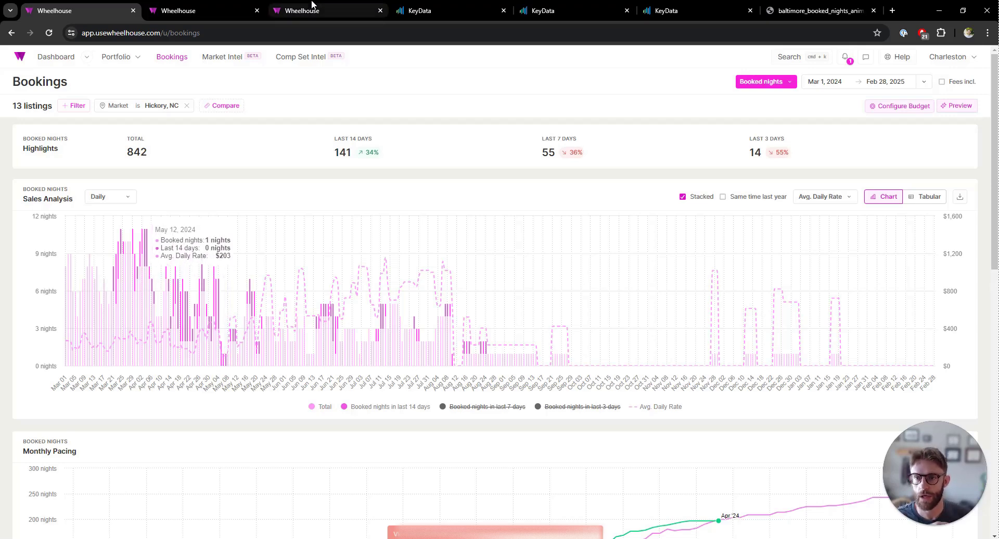
Briefly show demand shading on the calendar's early-May dates, hide it again and check late May on the Bookings chart.
left_click(313, 9)
left_click(919, 101)
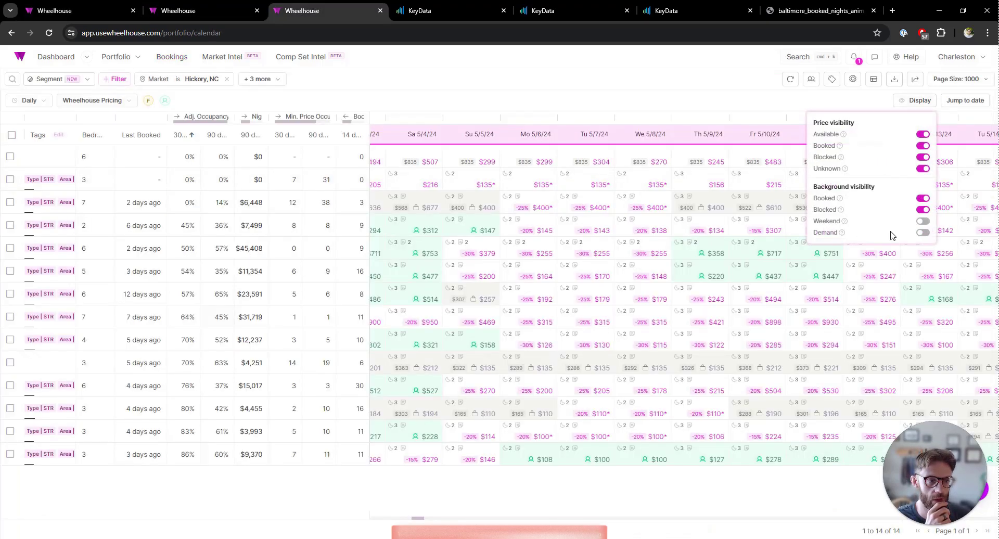
left_click(923, 232)
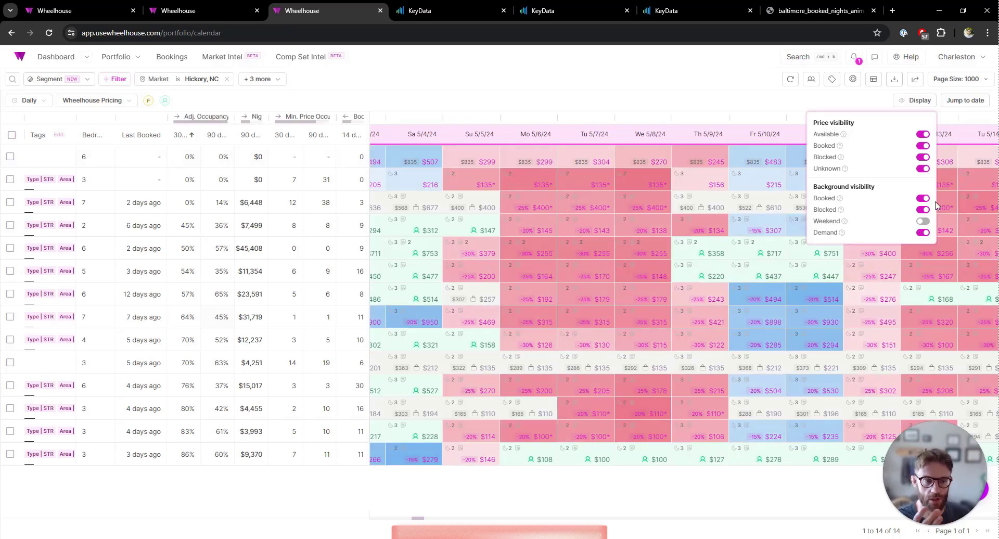
left_click(922, 233)
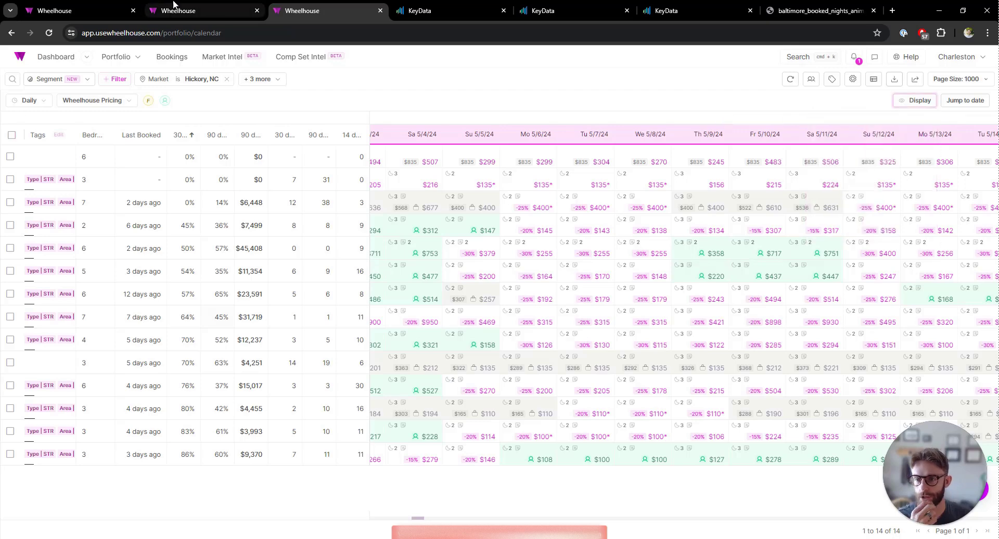
left_click(84, 11)
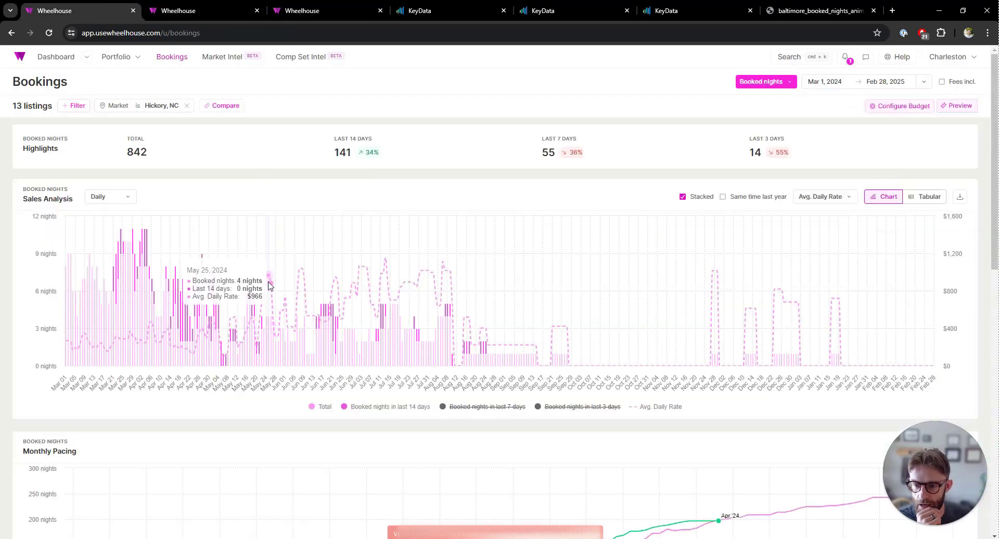